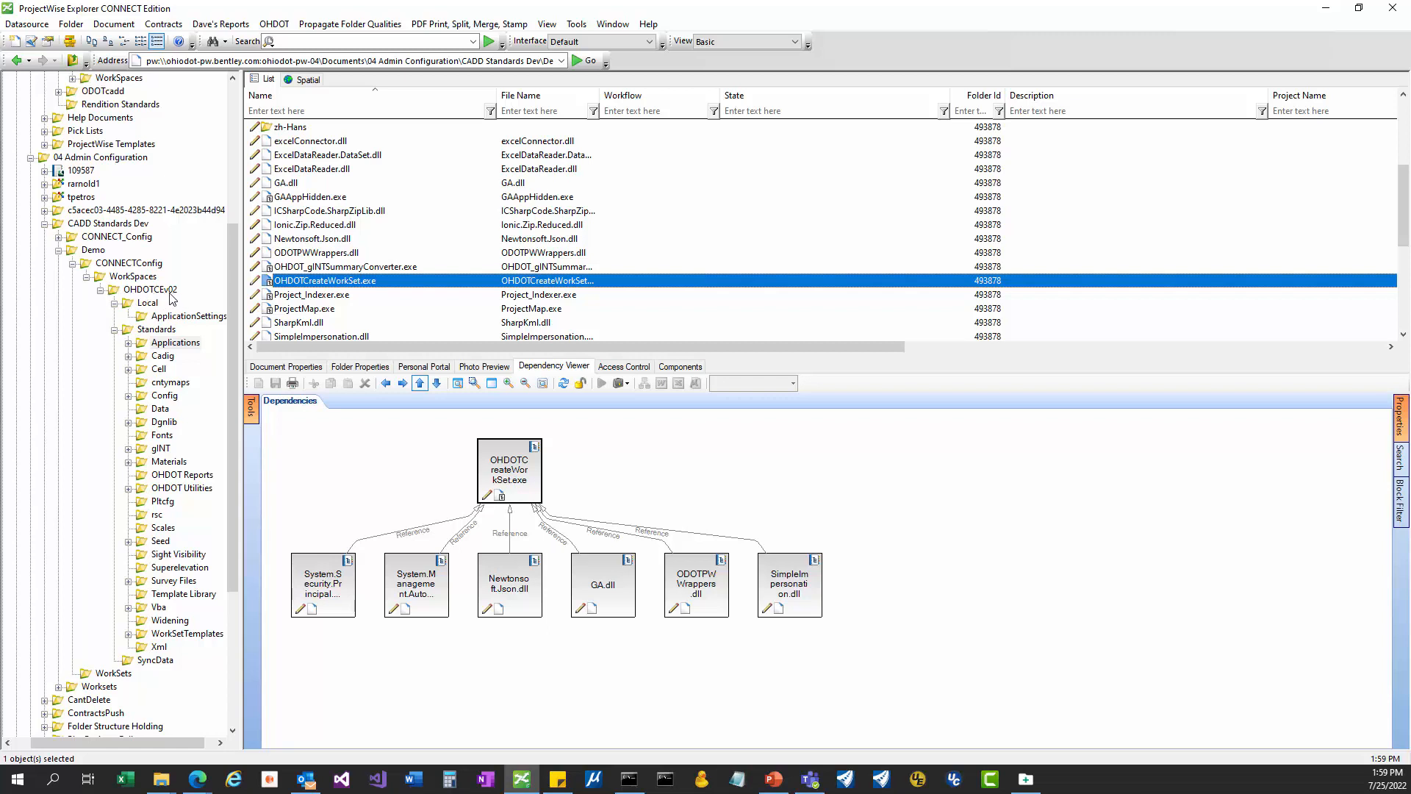
Inspect OHDOTCreateWorkSet.exe in the Applications folder, then request a purge of the folder's workspace resources.
click(163, 345)
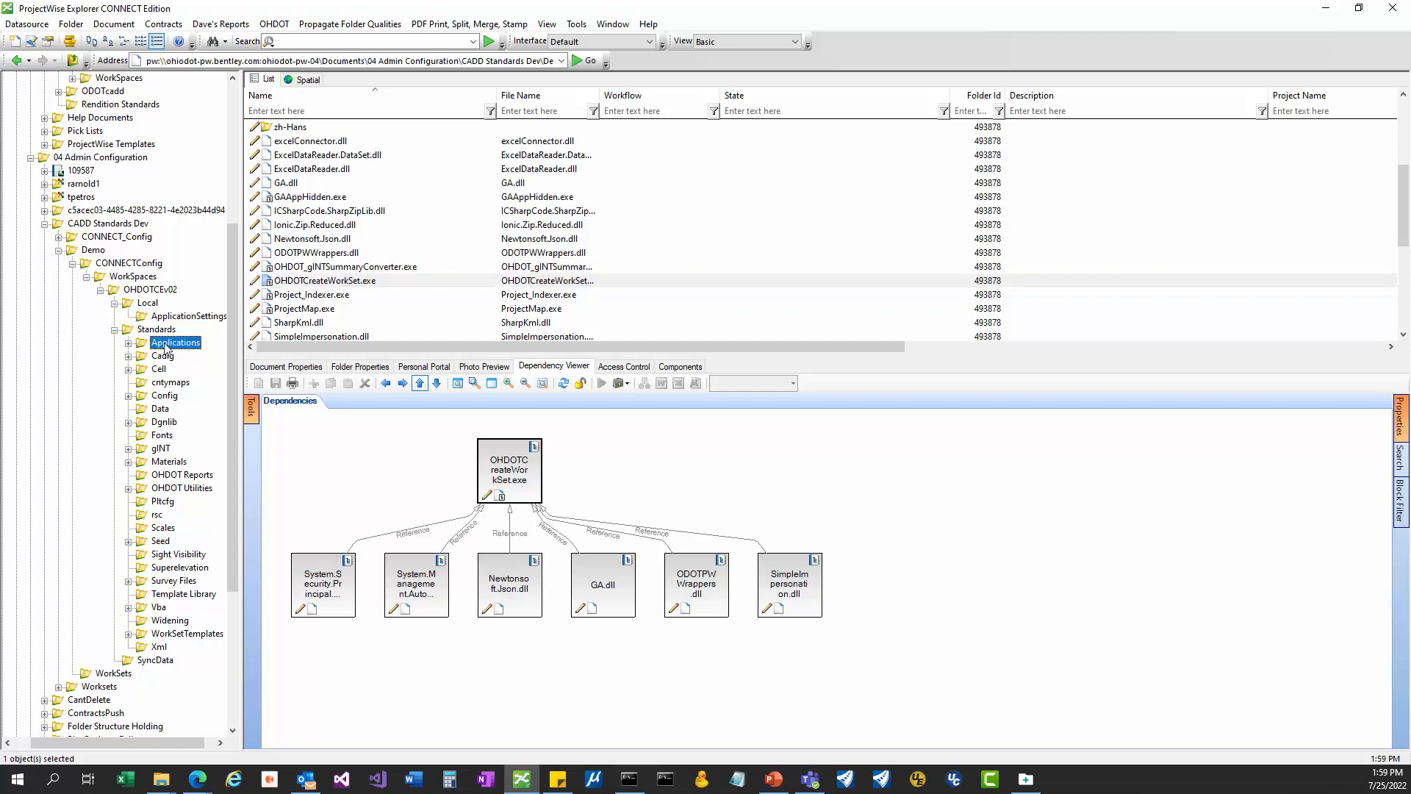
click(356, 286)
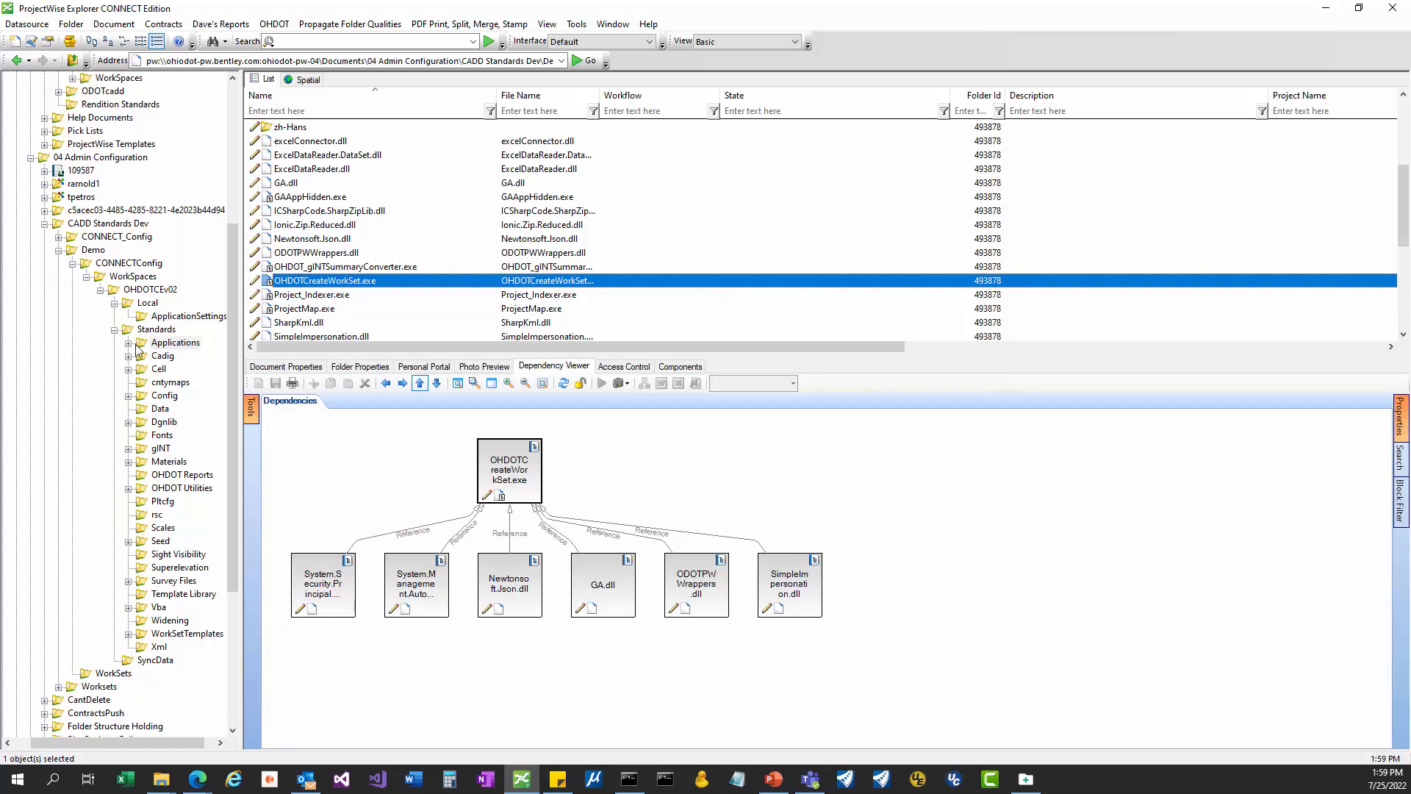
click(167, 345)
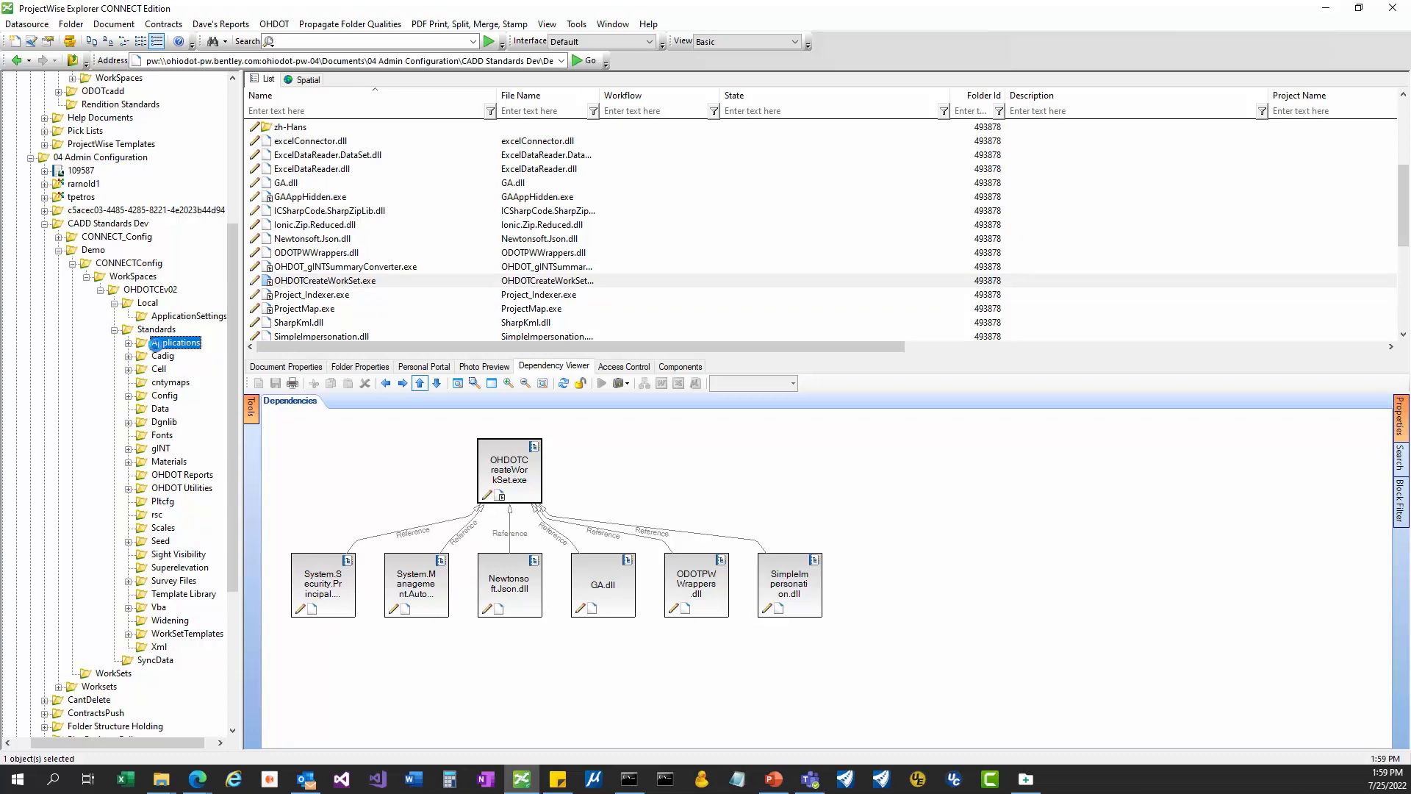
key(Delete)
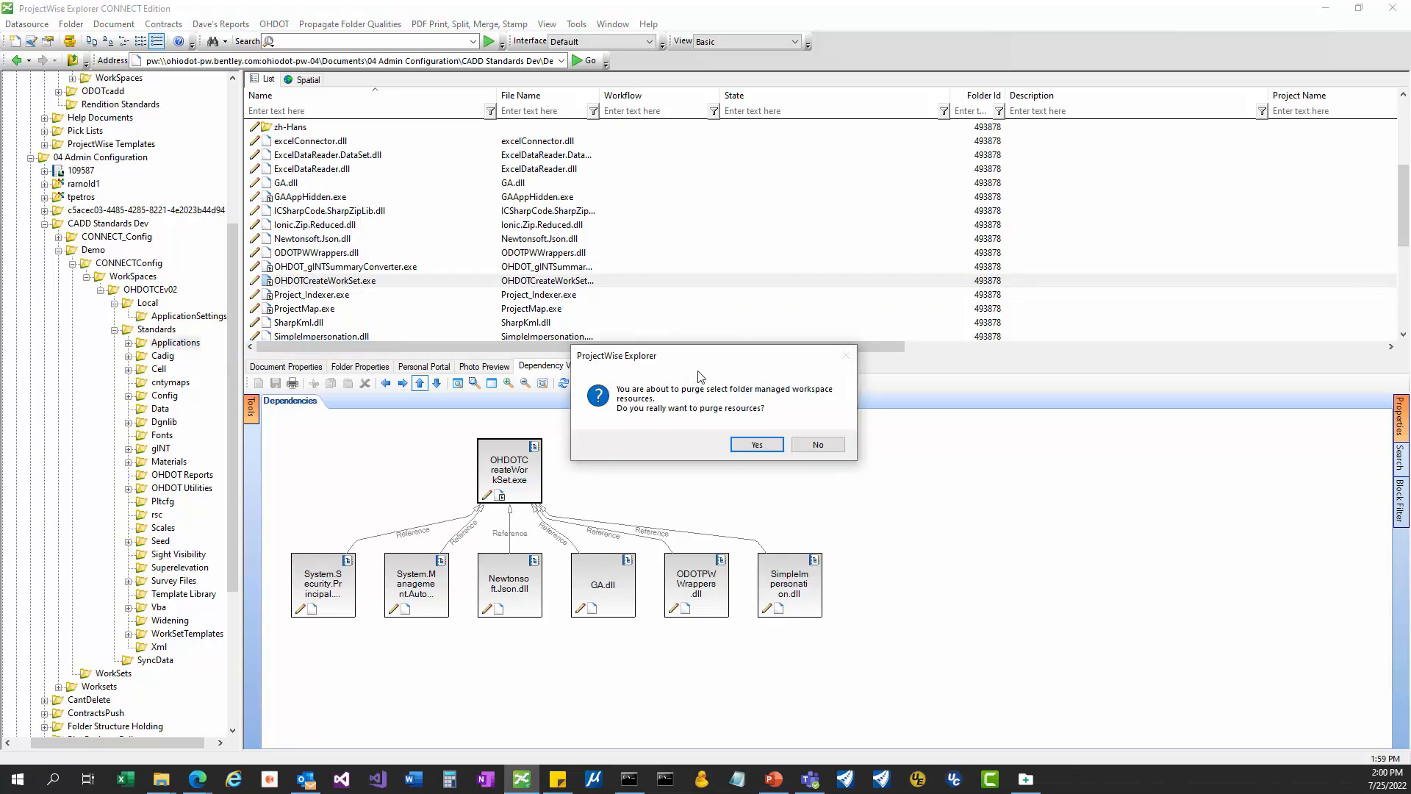
Decline the purge and copy out the Applications folder's files.
click(842, 446)
right_click(203, 347)
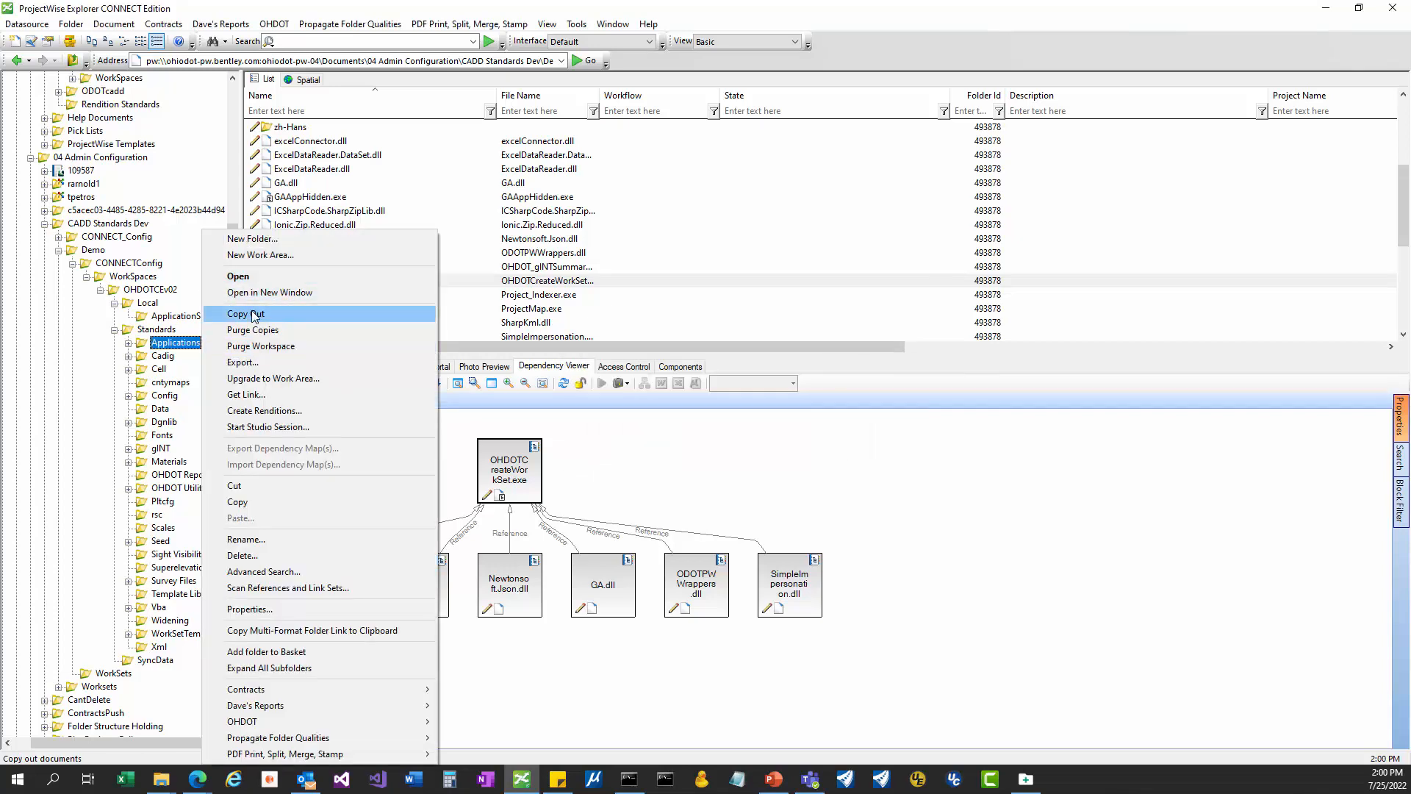
click(779, 267)
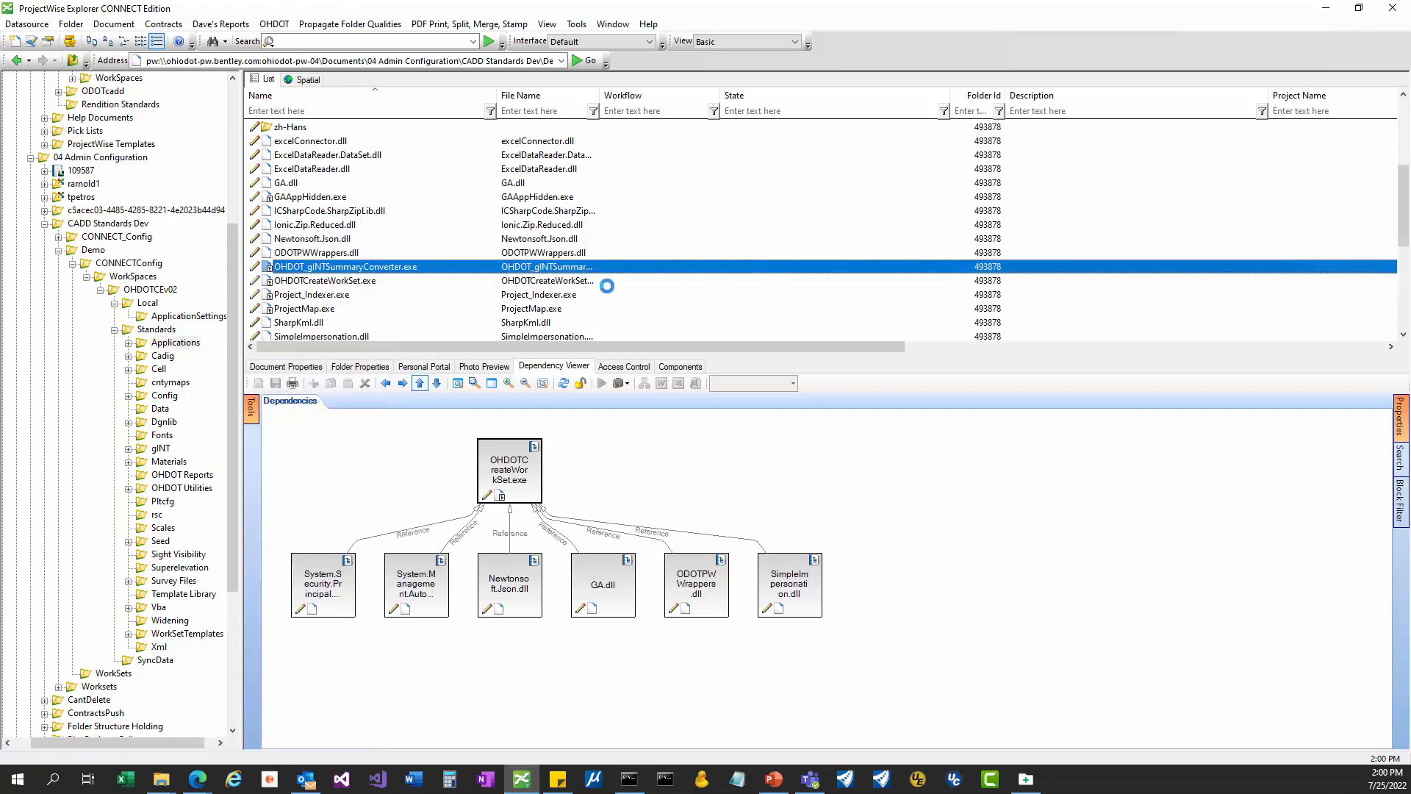
Launch OHDOTCreateWorkSet.exe with its default application and centre the WorkSet Creation Tool window.
click(607, 284)
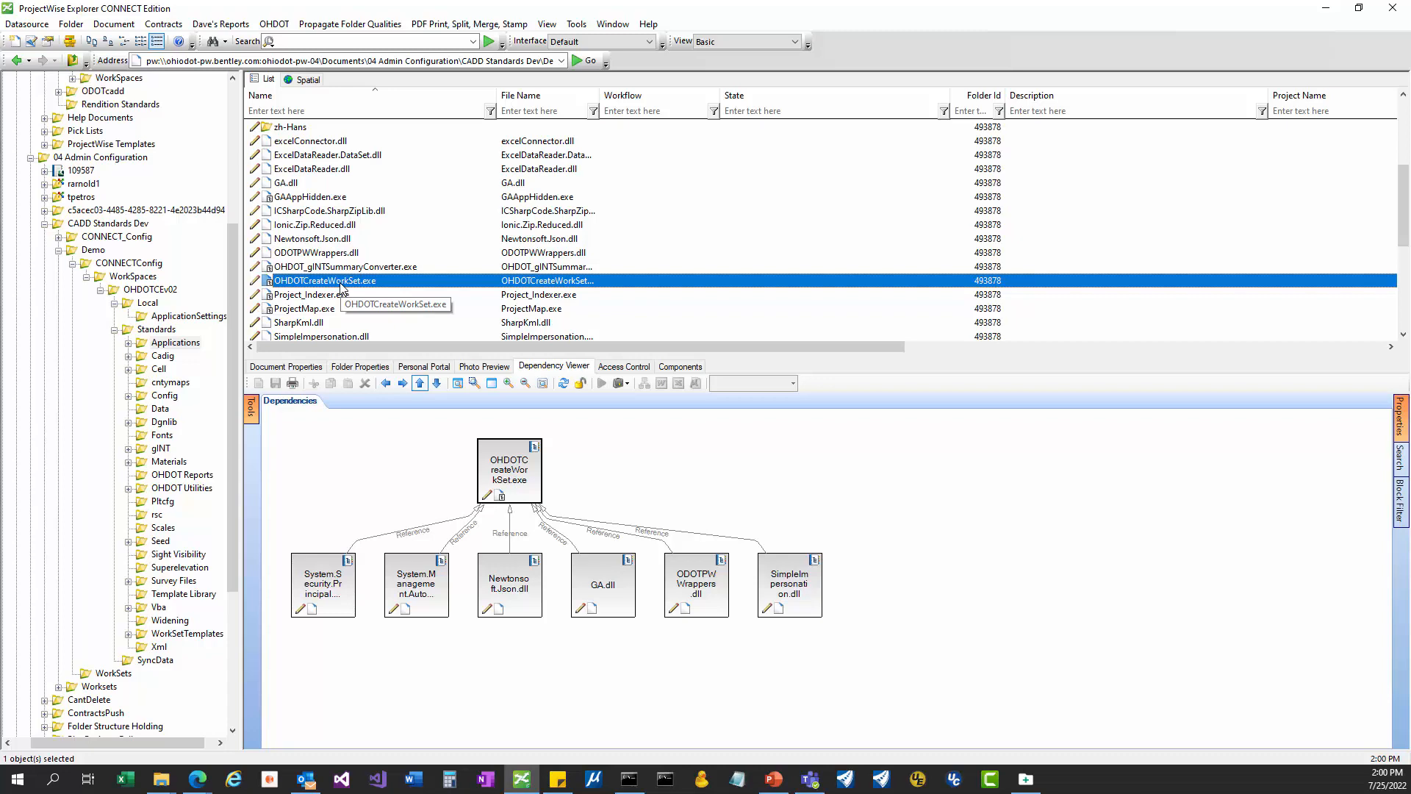
double_click(340, 287)
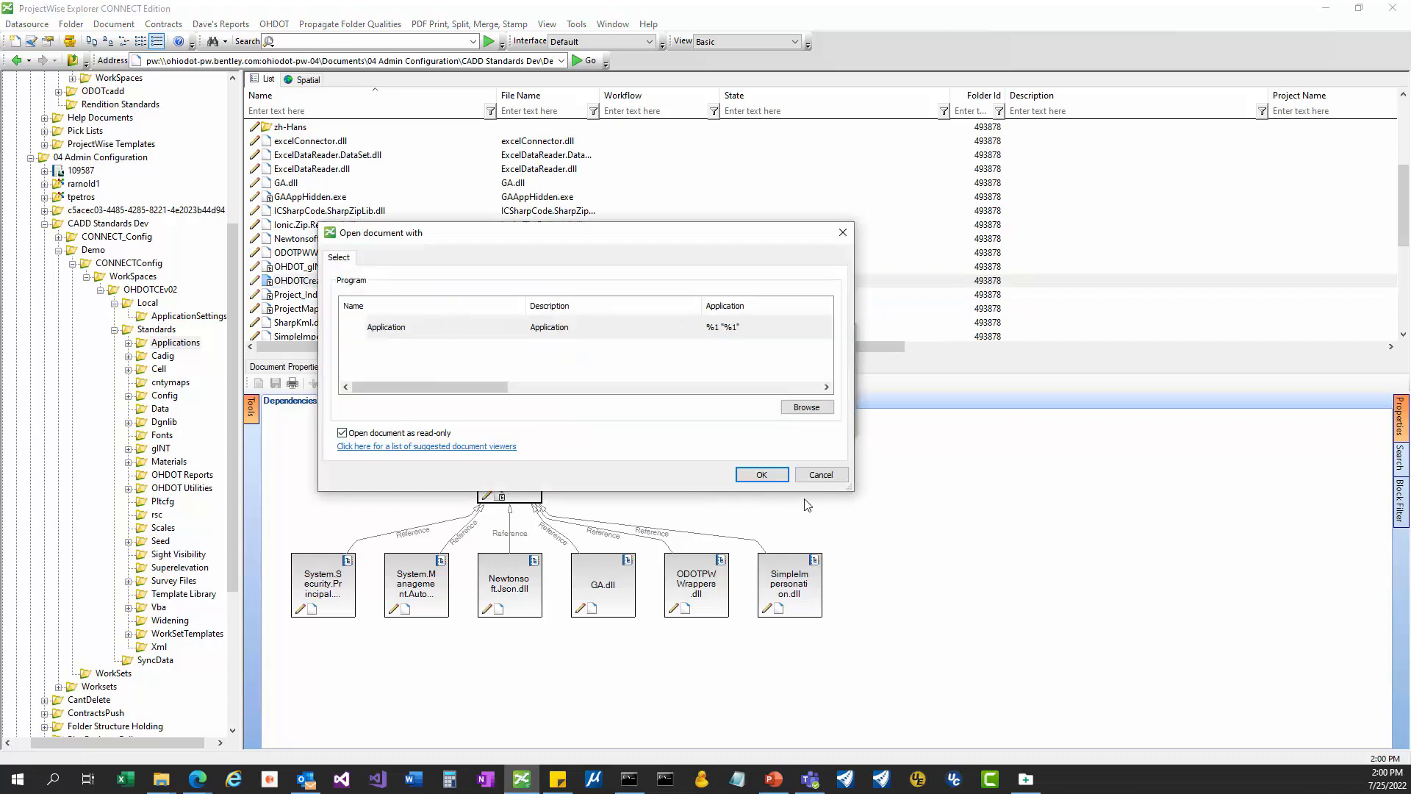
click(762, 476)
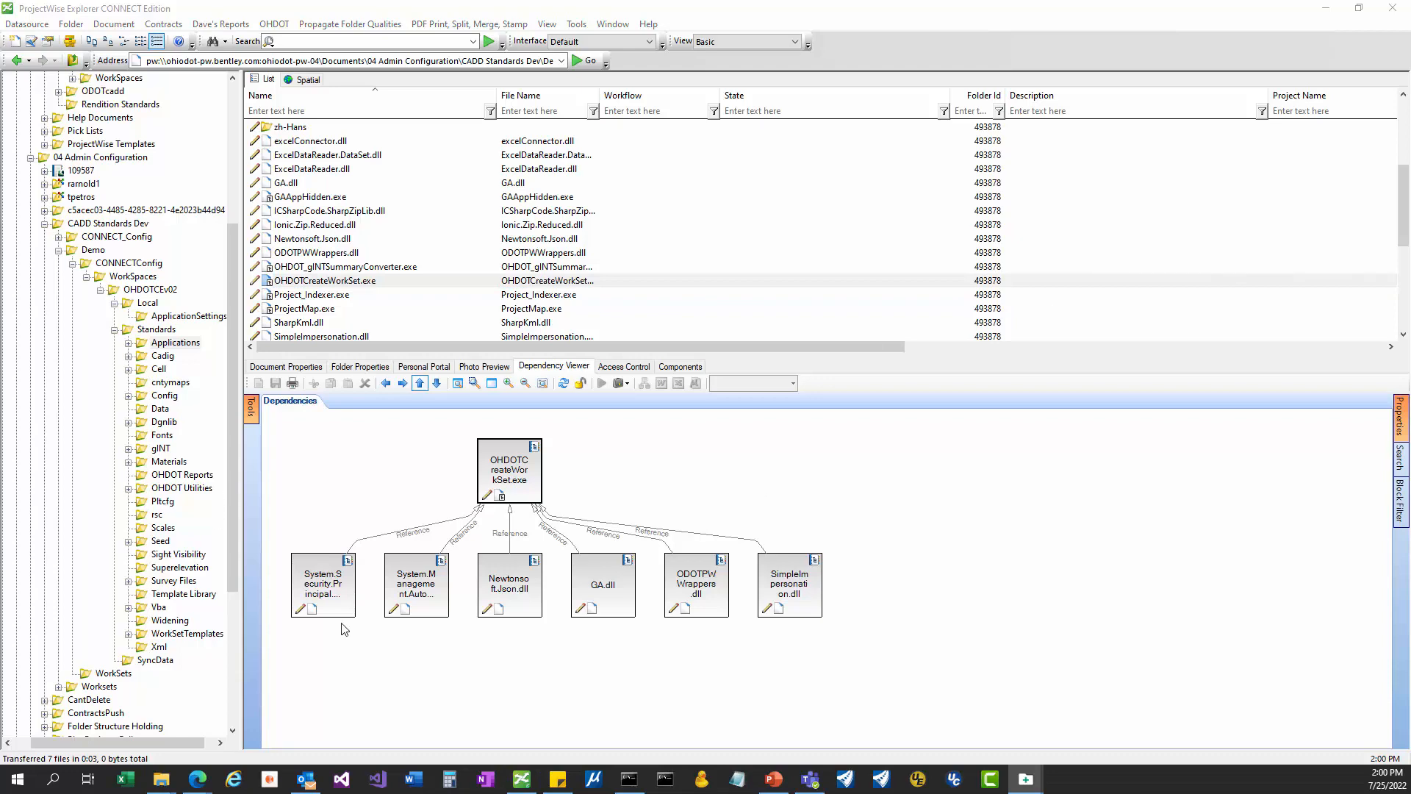
drag(1186, 197, 616, 220)
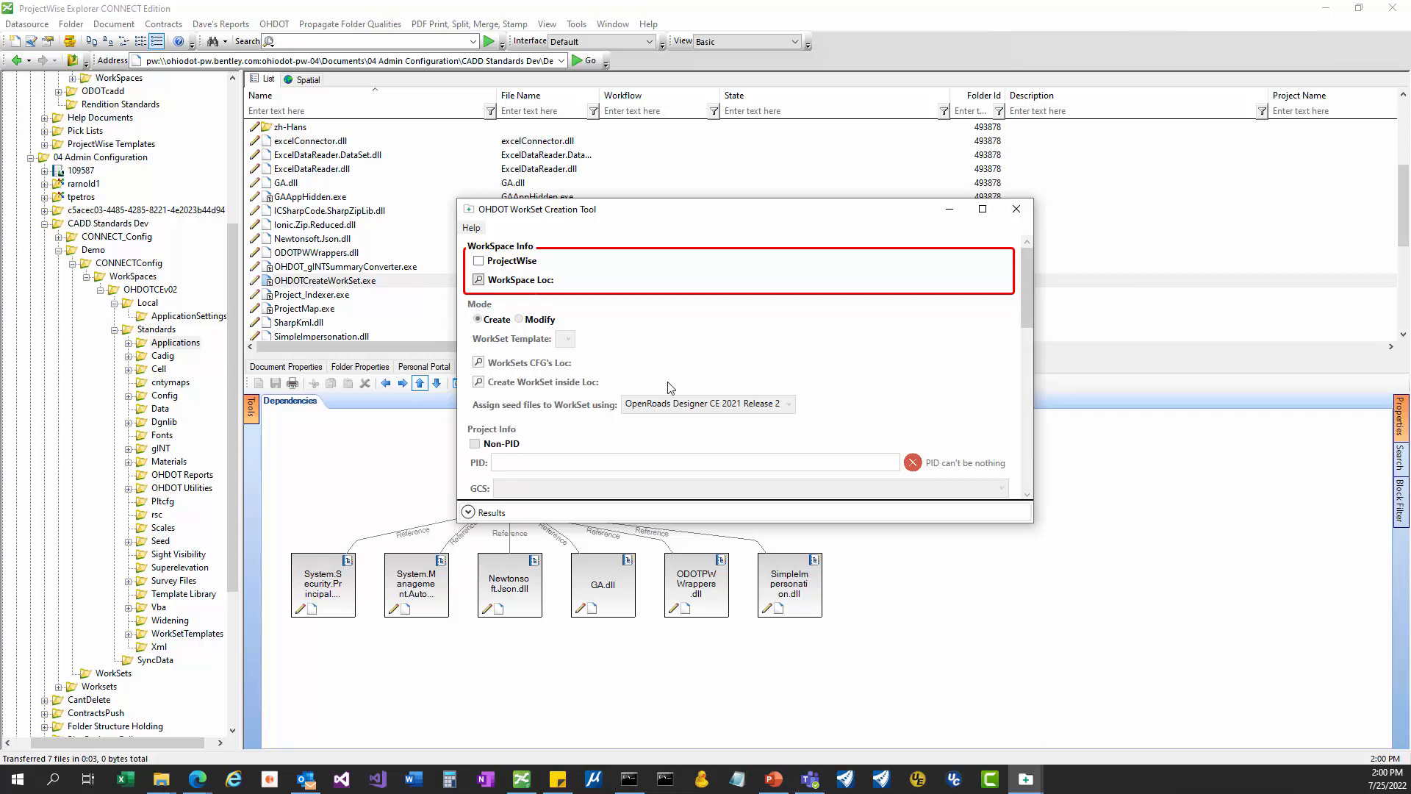
Enable ProjectWise in the tool and log in to the Ohio DOT Training-Testing datasource.
scroll(874, 454, down, 3)
scroll(845, 455, up, 3)
click(479, 261)
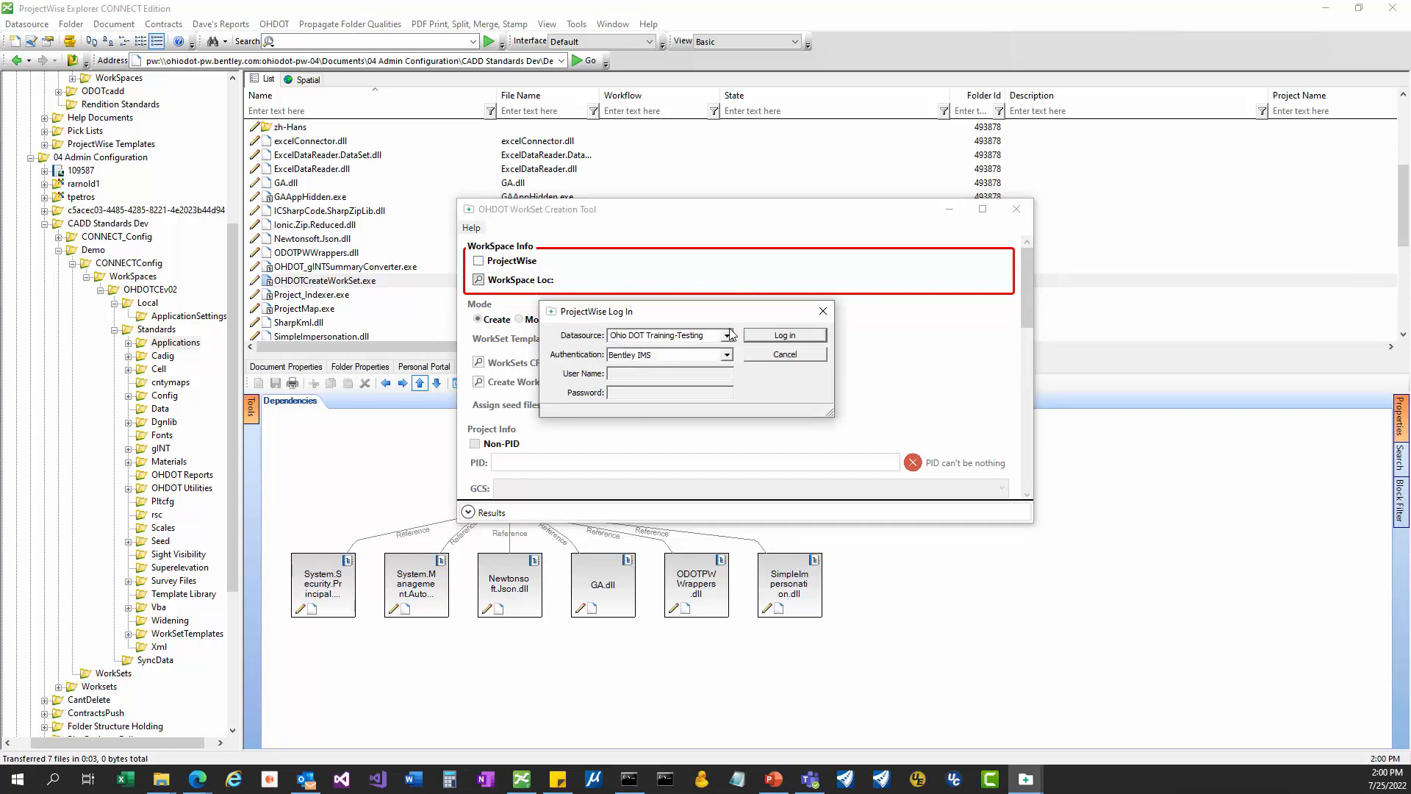
click(783, 337)
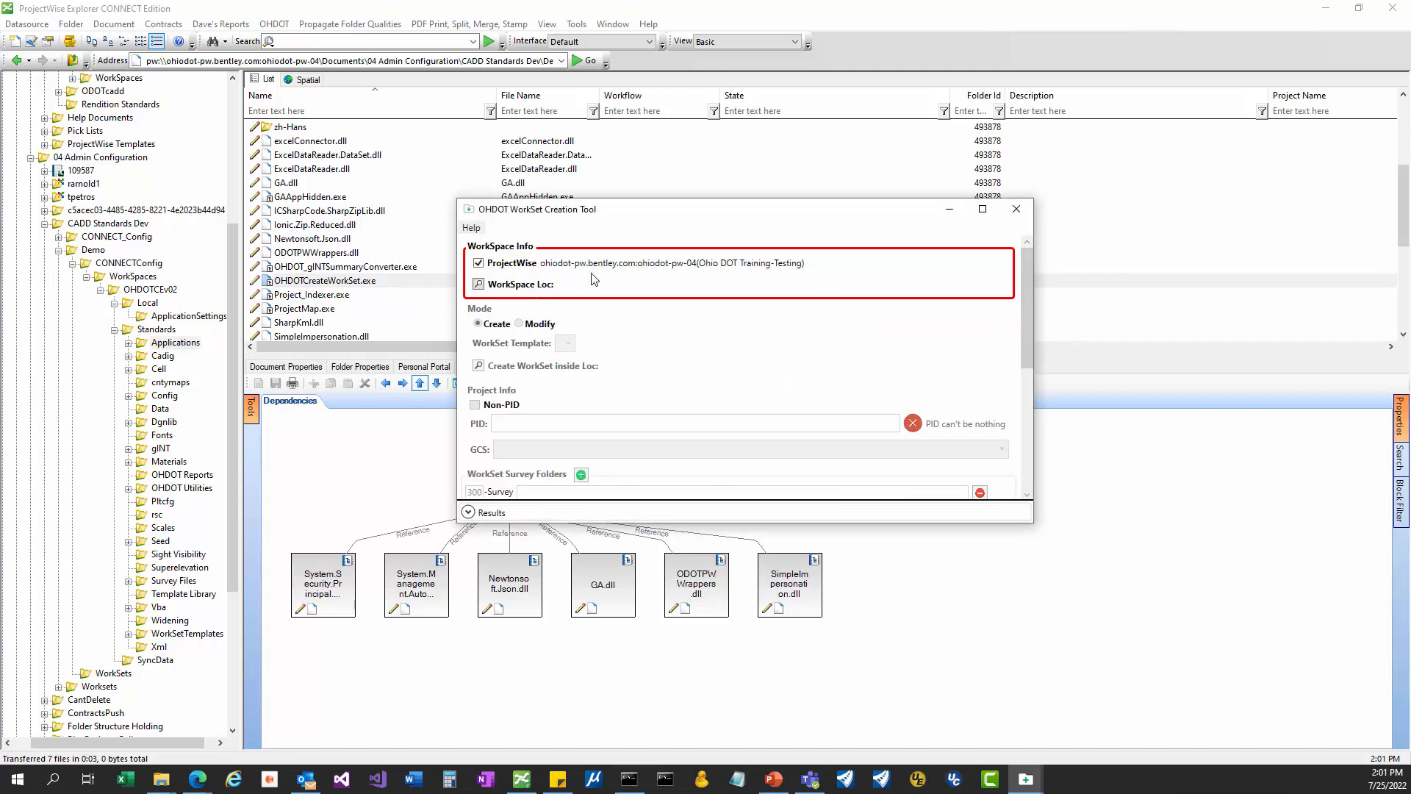
Choose 04 Admin Configuration\CADD Standards Dev\Demo\CONNECTConfig\WorkSpaces\OHDOTCEv02 as WorkSpace location.
click(478, 285)
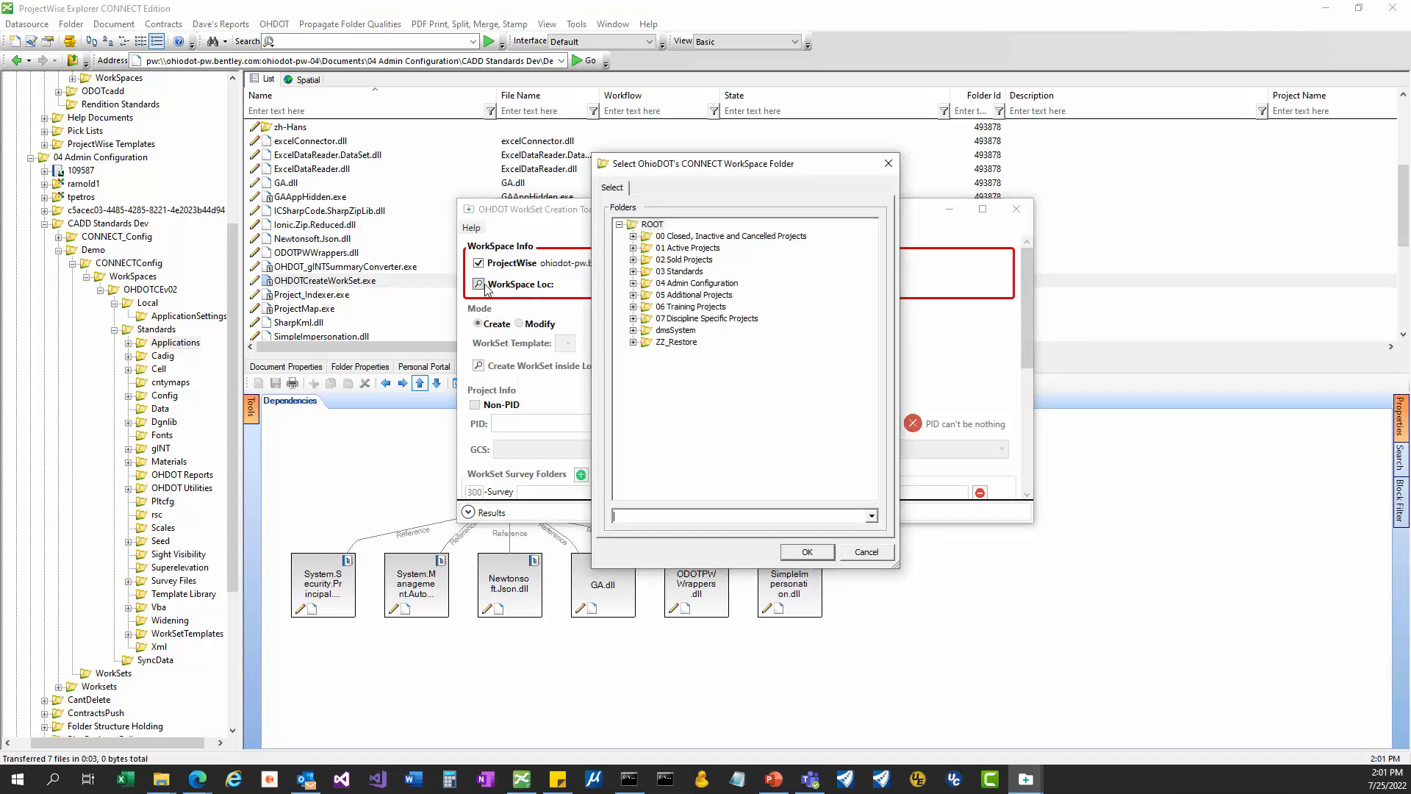
click(633, 284)
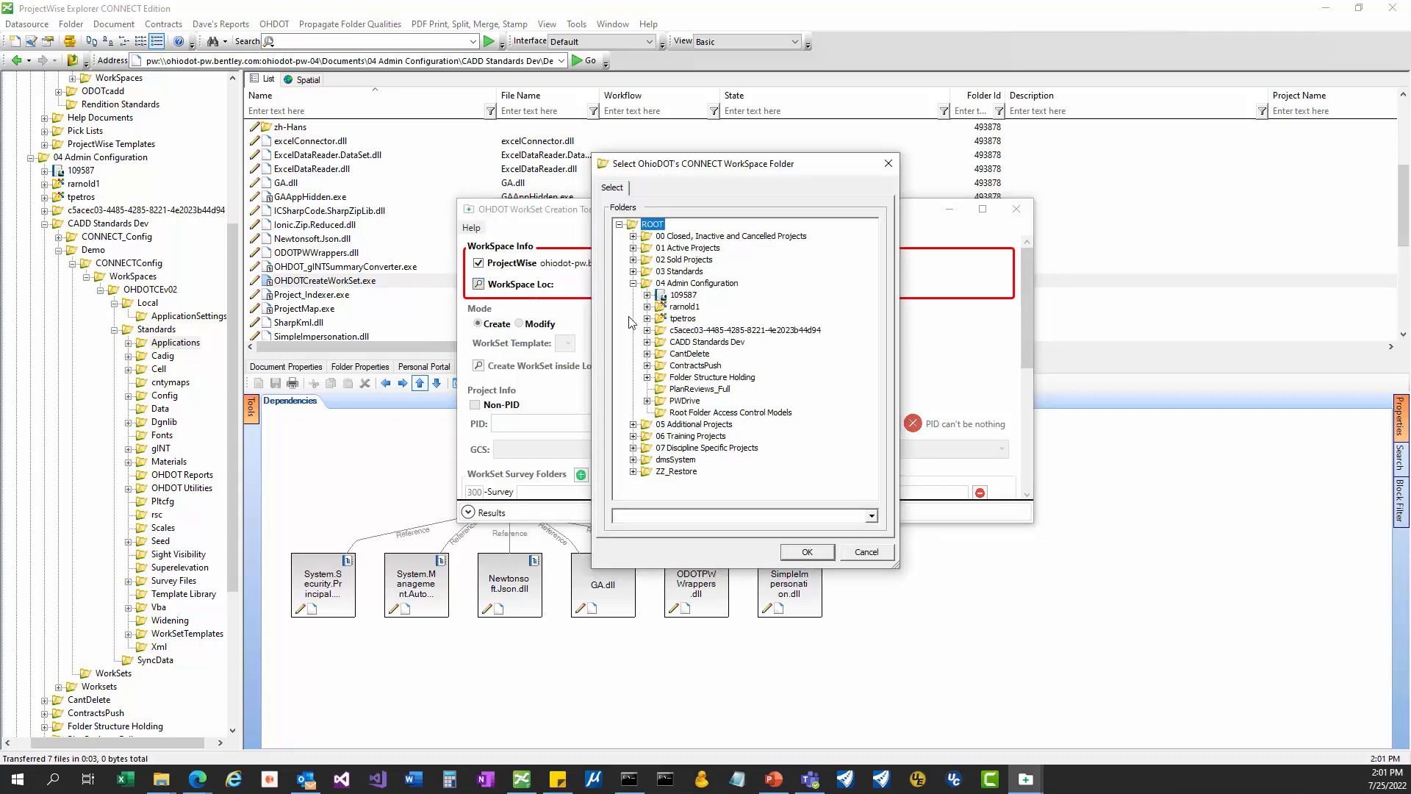
click(647, 342)
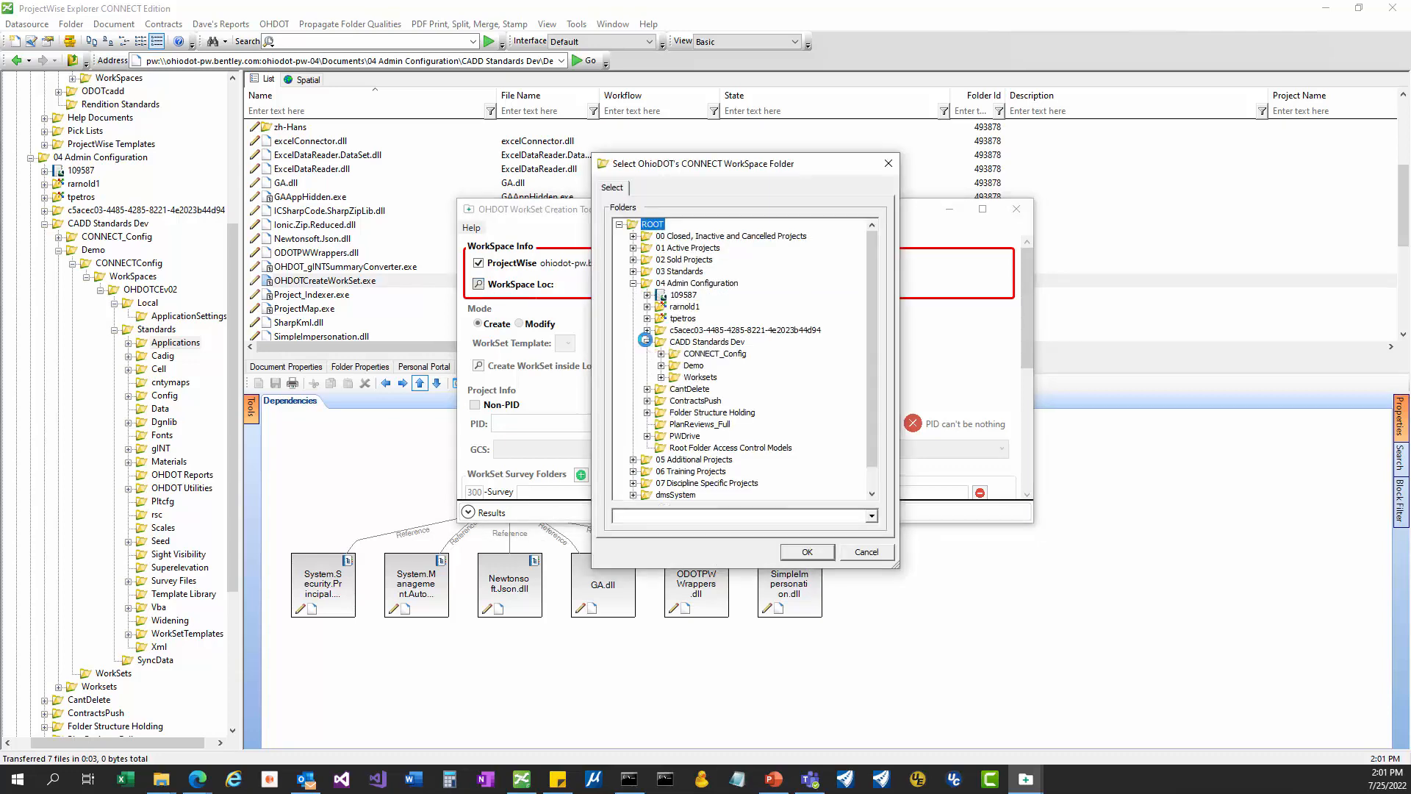
click(661, 366)
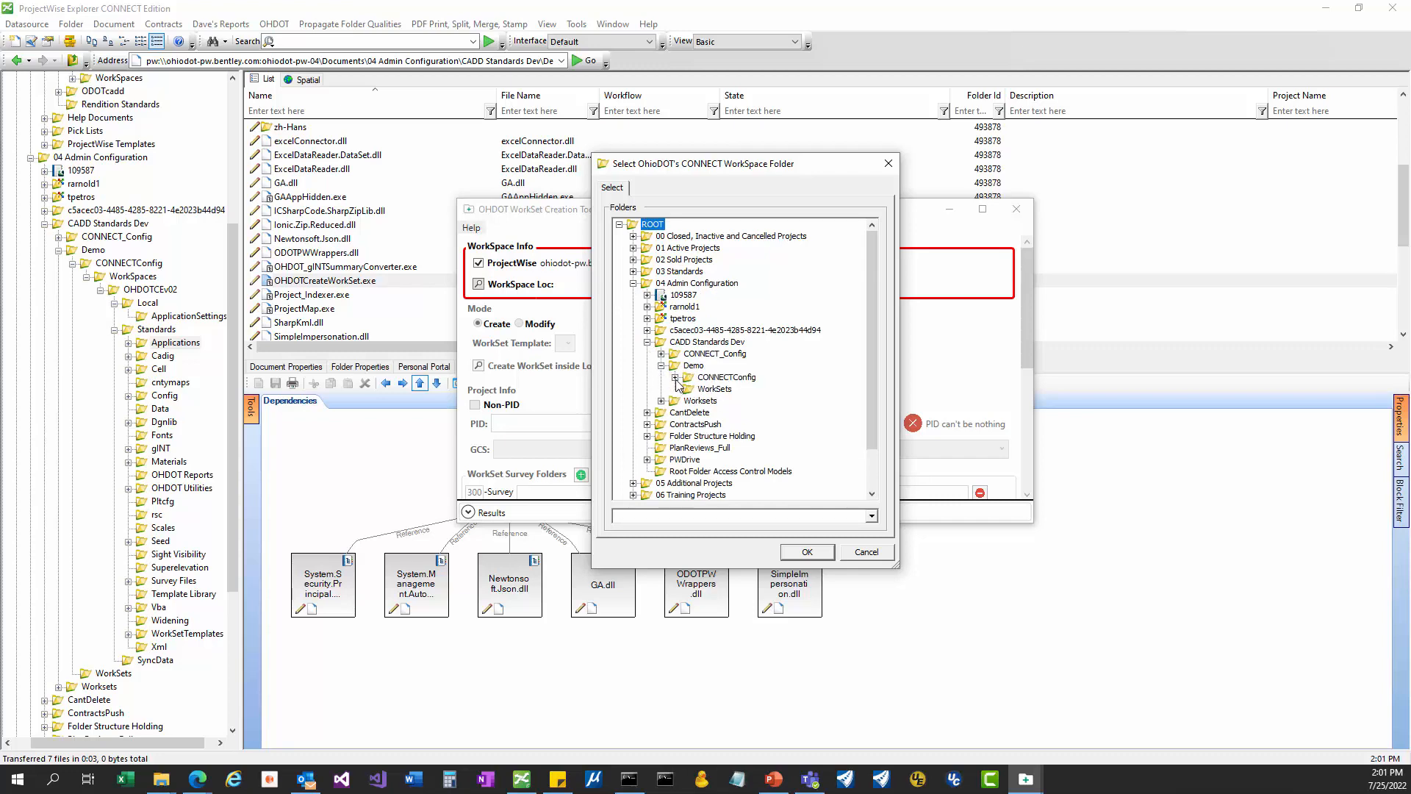
click(674, 377)
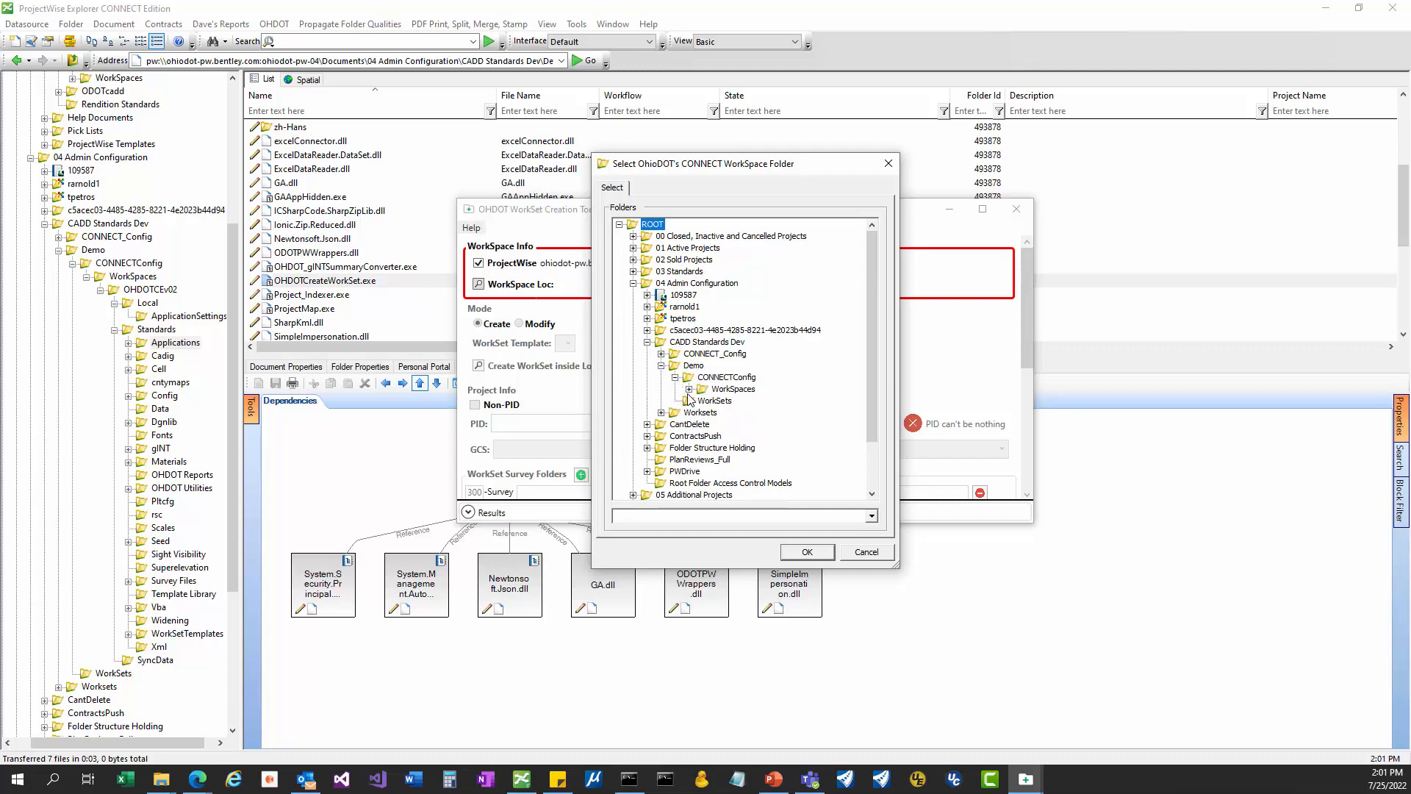
click(689, 390)
click(746, 402)
click(808, 552)
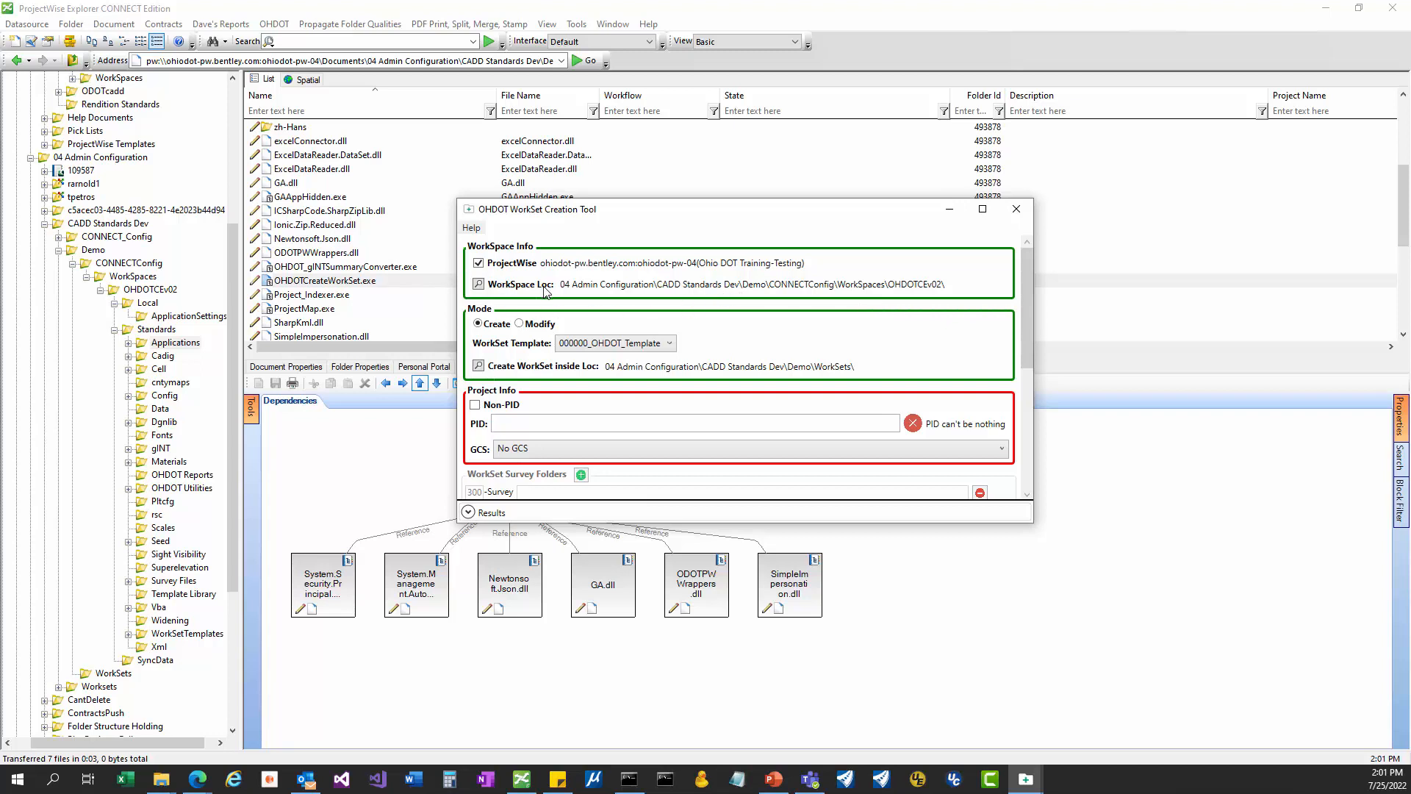
Show the results log and keep 000000_OHDOT_Template as the WorkSet template.
click(468, 513)
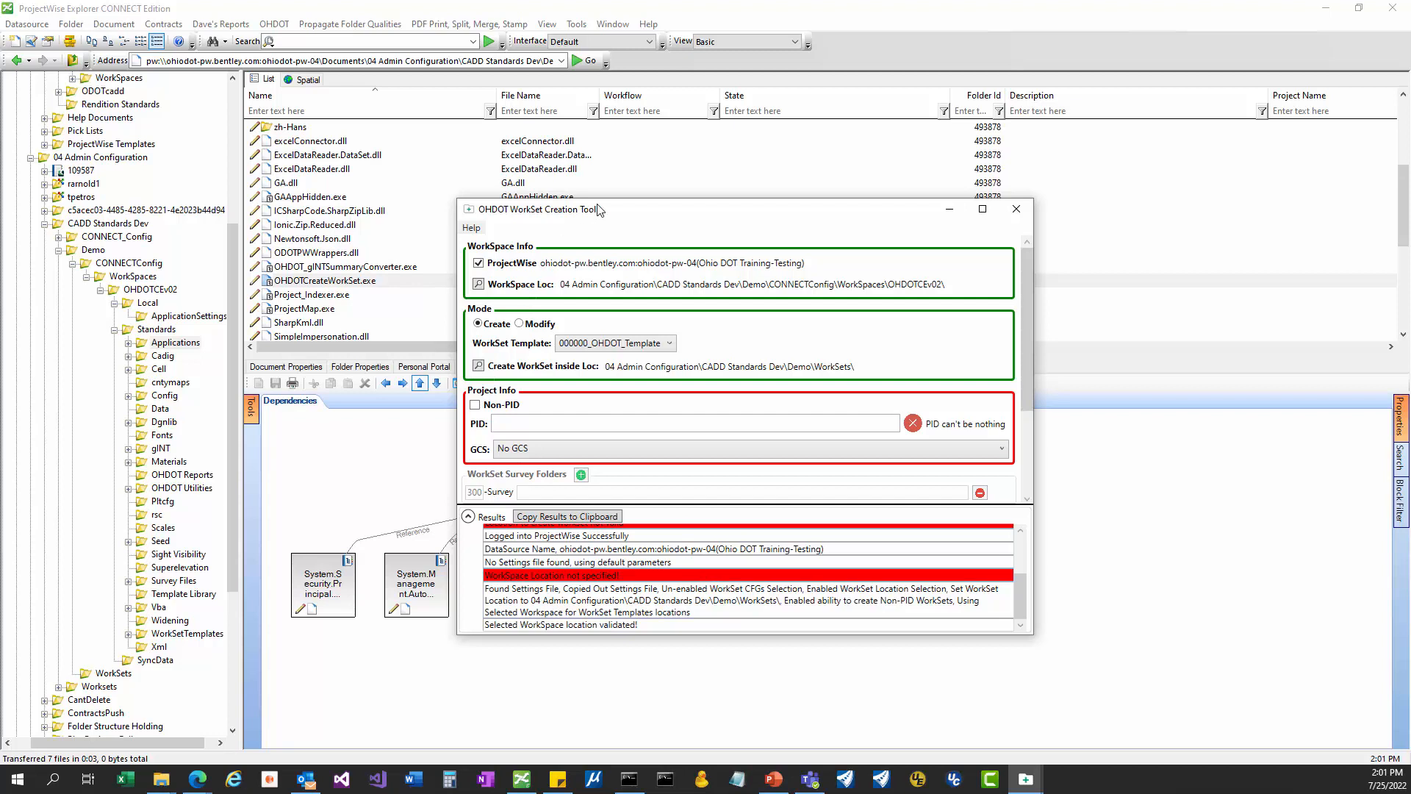
drag(585, 214, 610, 206)
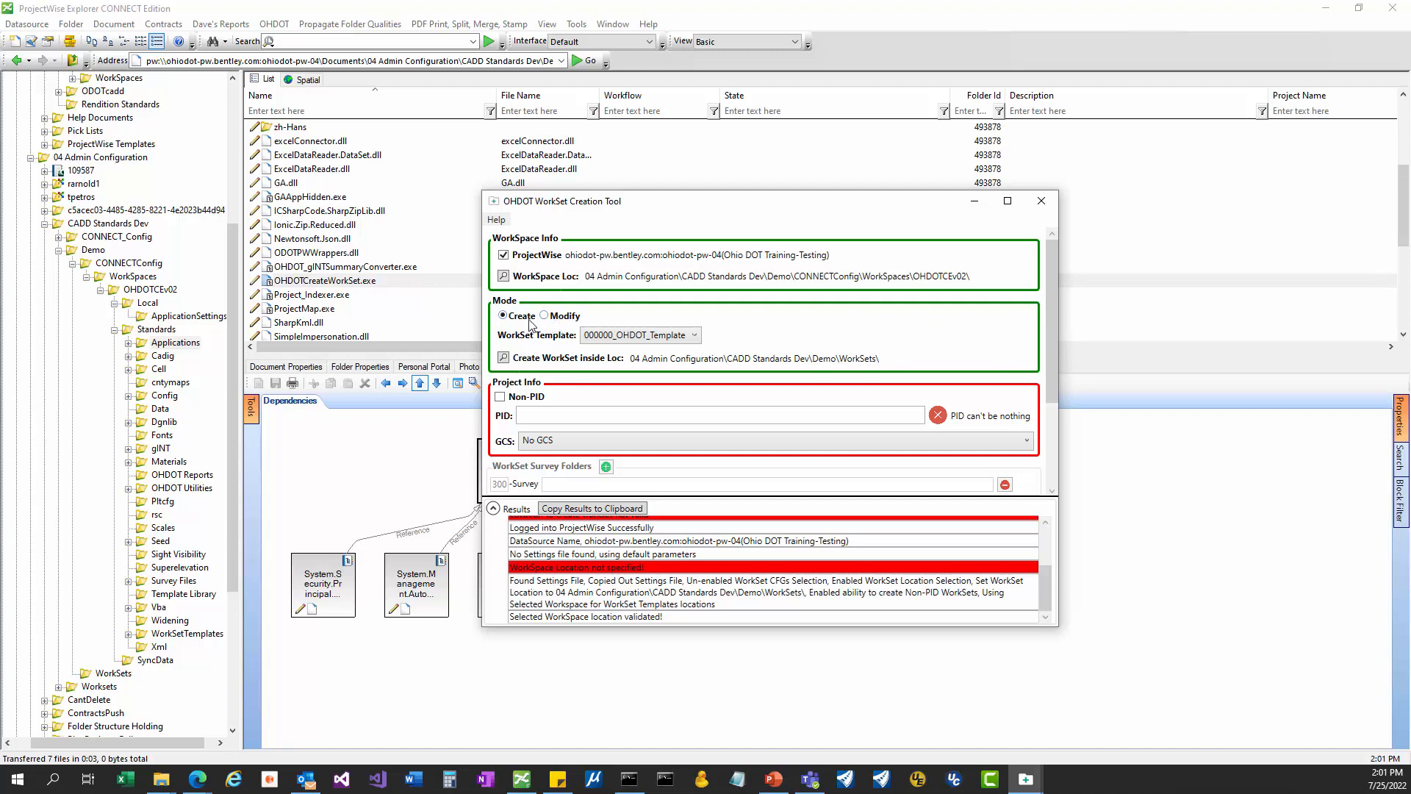
click(636, 339)
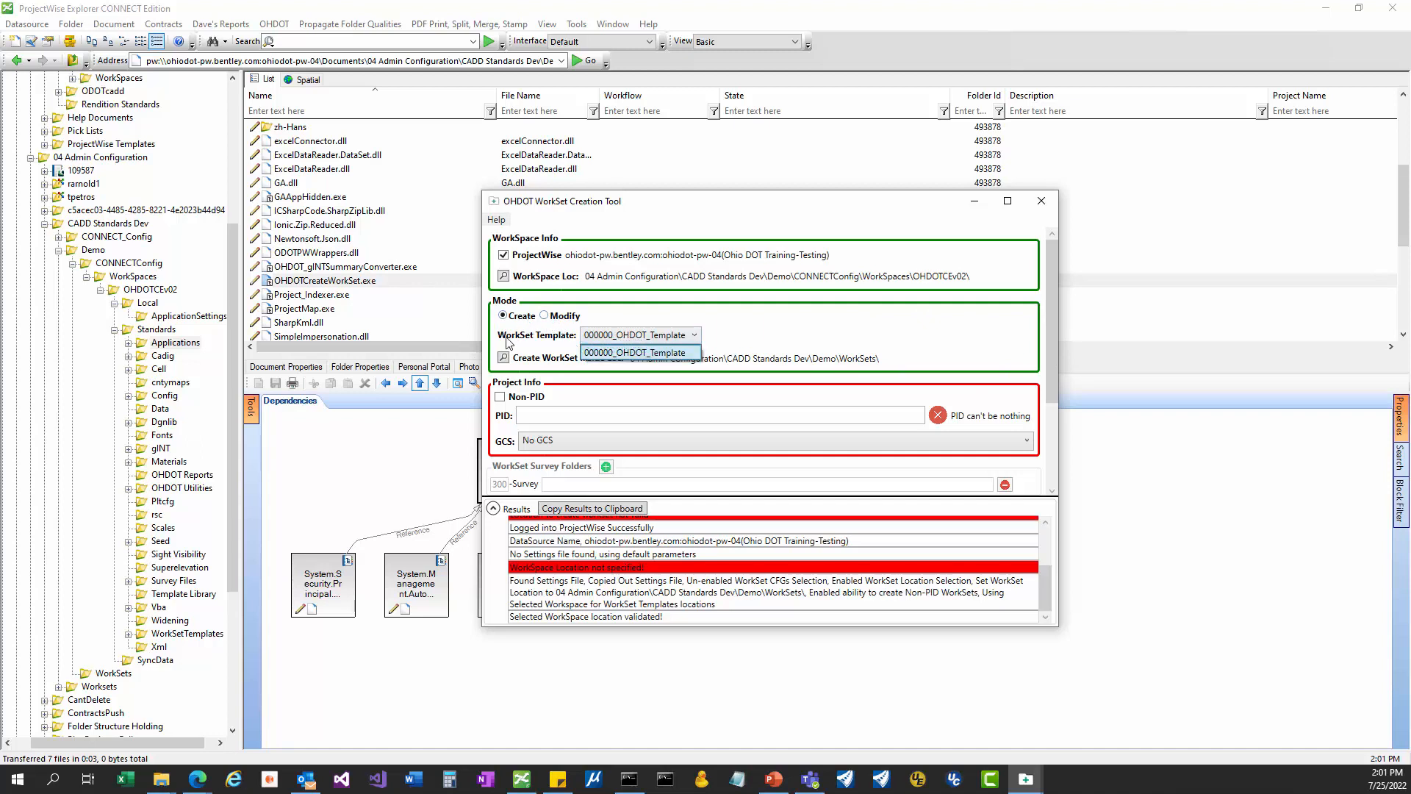
click(695, 338)
click(694, 338)
click(695, 340)
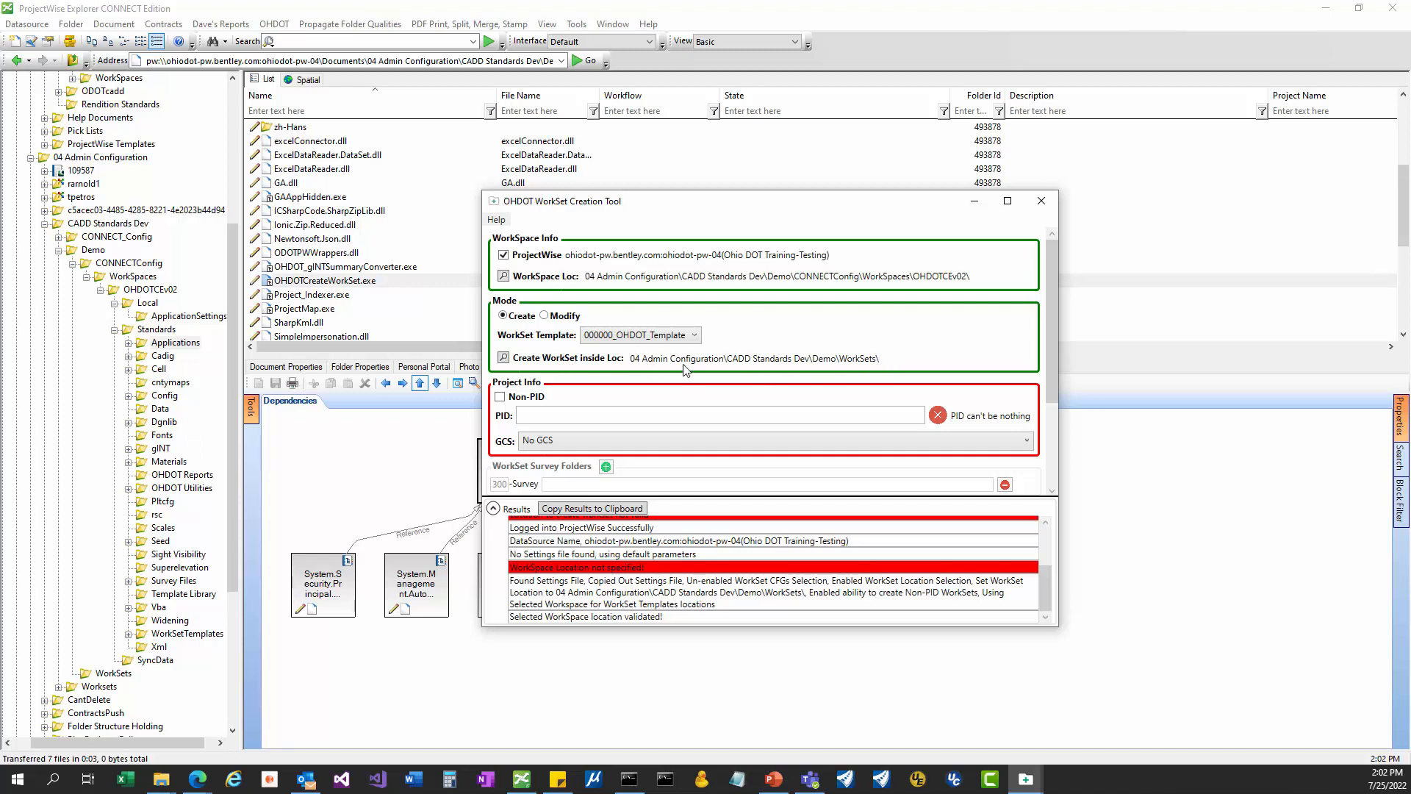
Read the settings-file and workspace-location-validated lines in the log, then return to ProjectWise Explorer.
drag(854, 208, 1100, 179)
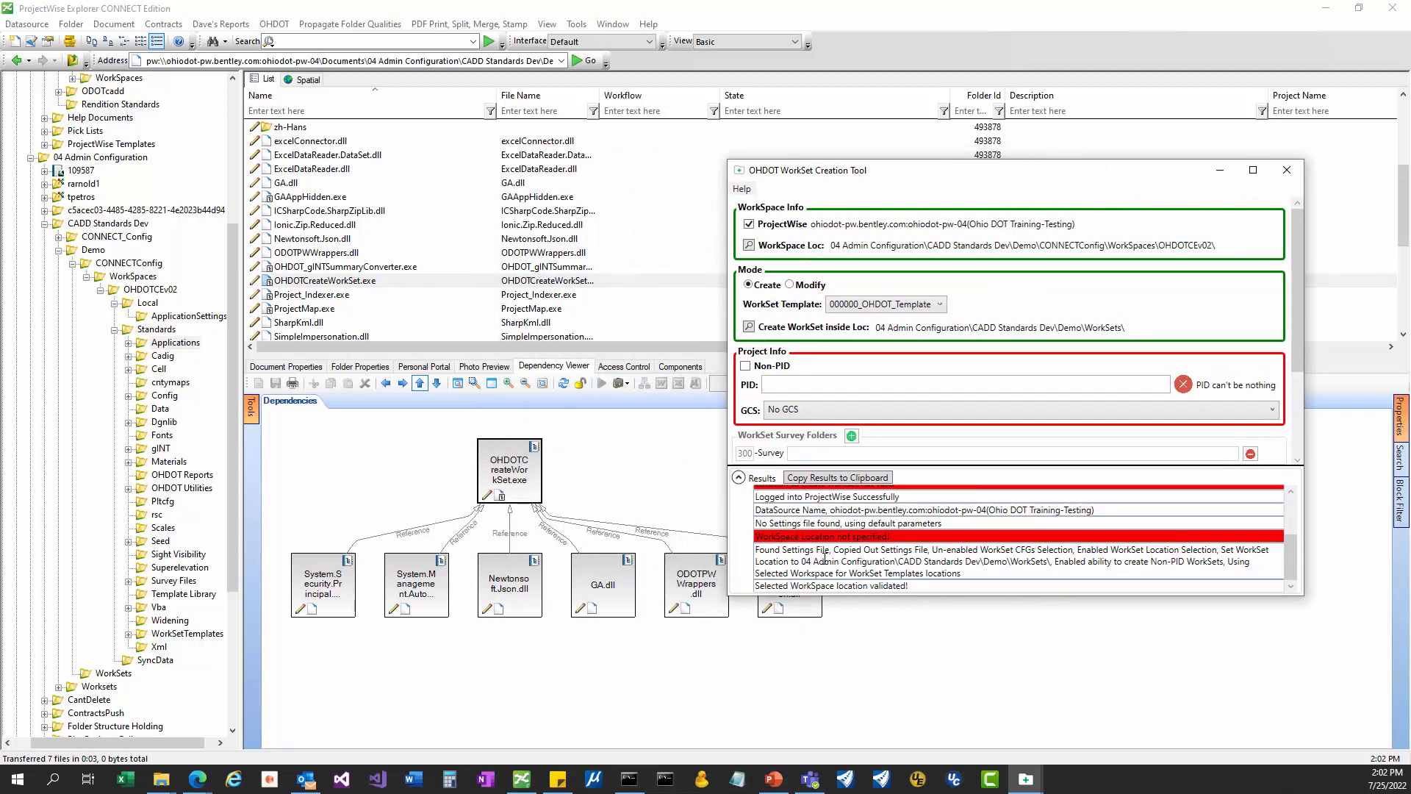
drag(772, 550, 1059, 572)
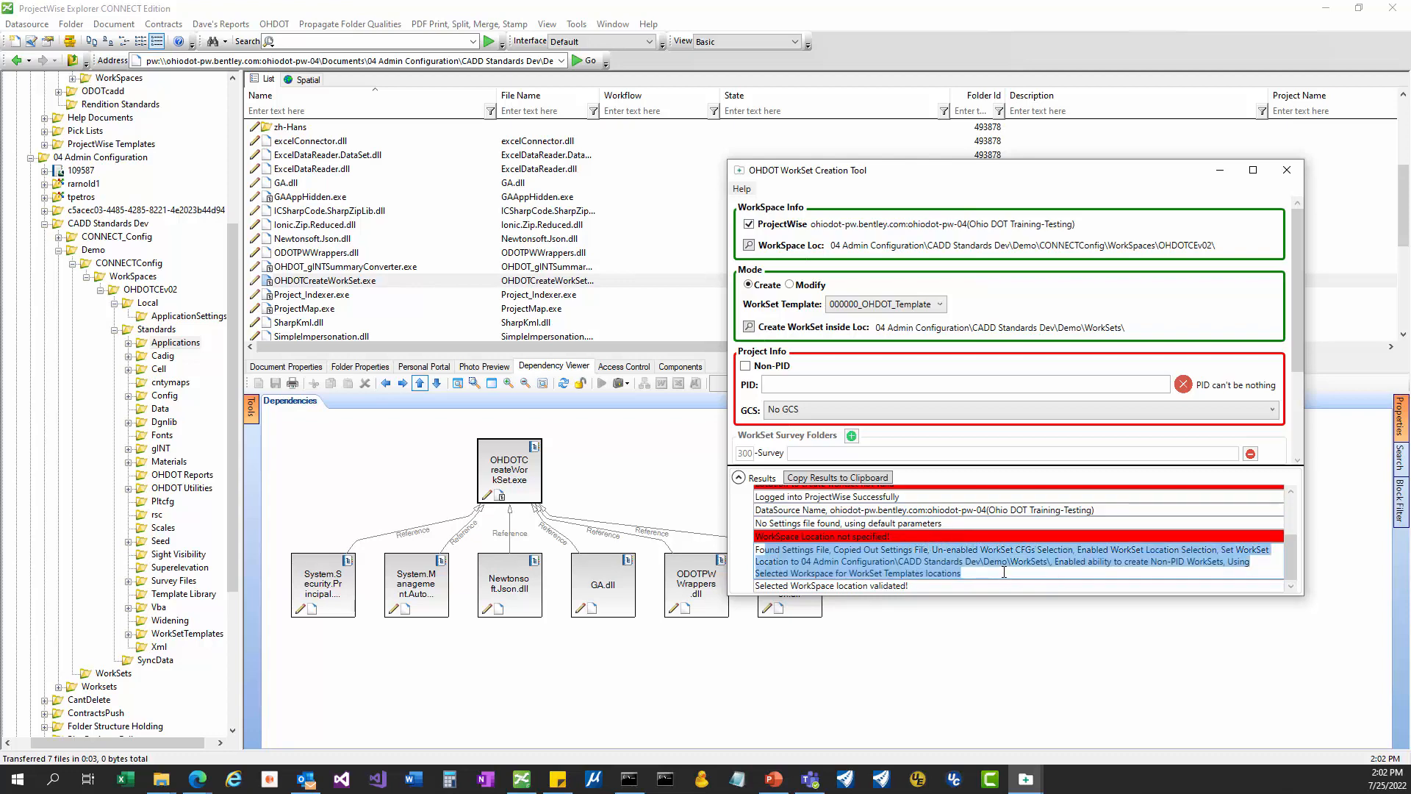
click(900, 589)
drag(914, 588, 776, 588)
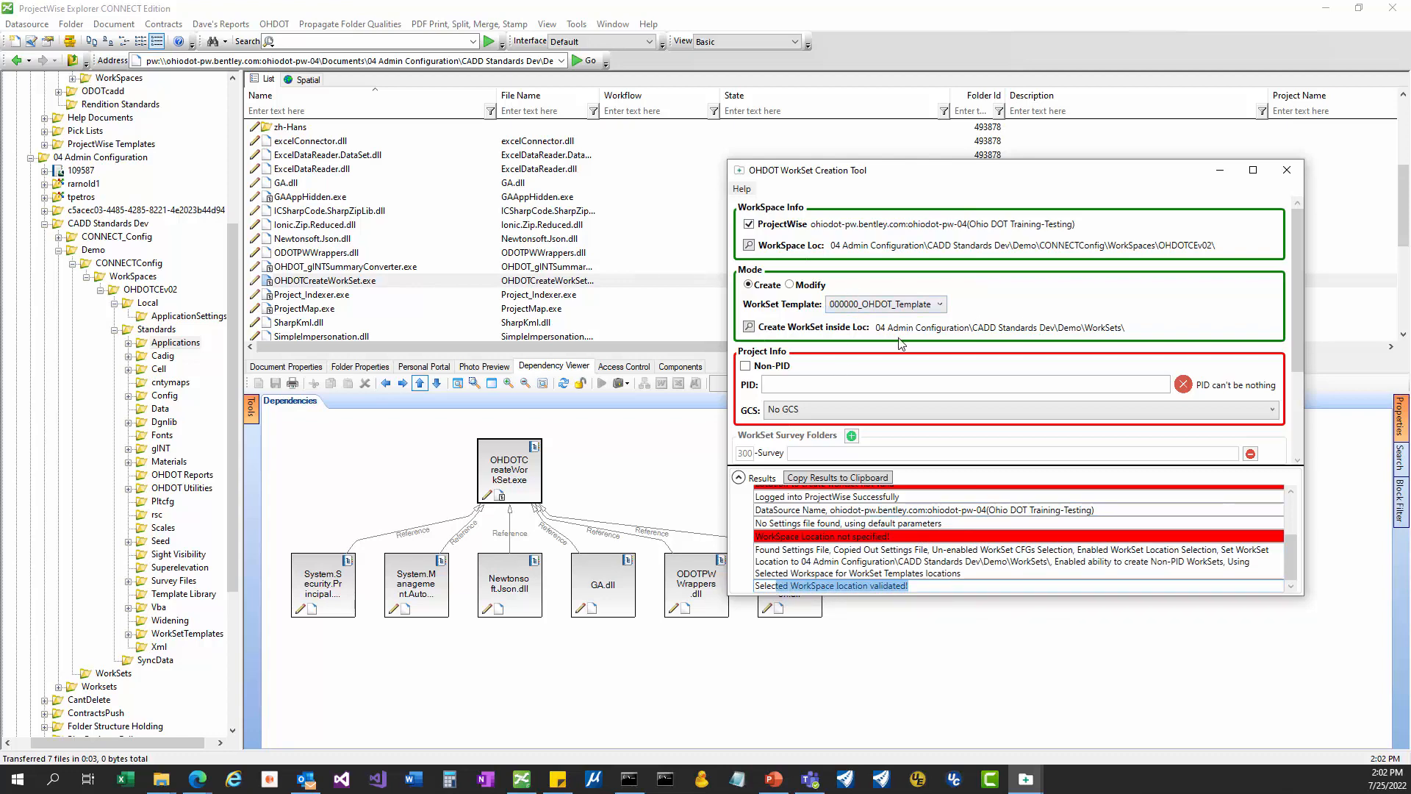
click(145, 303)
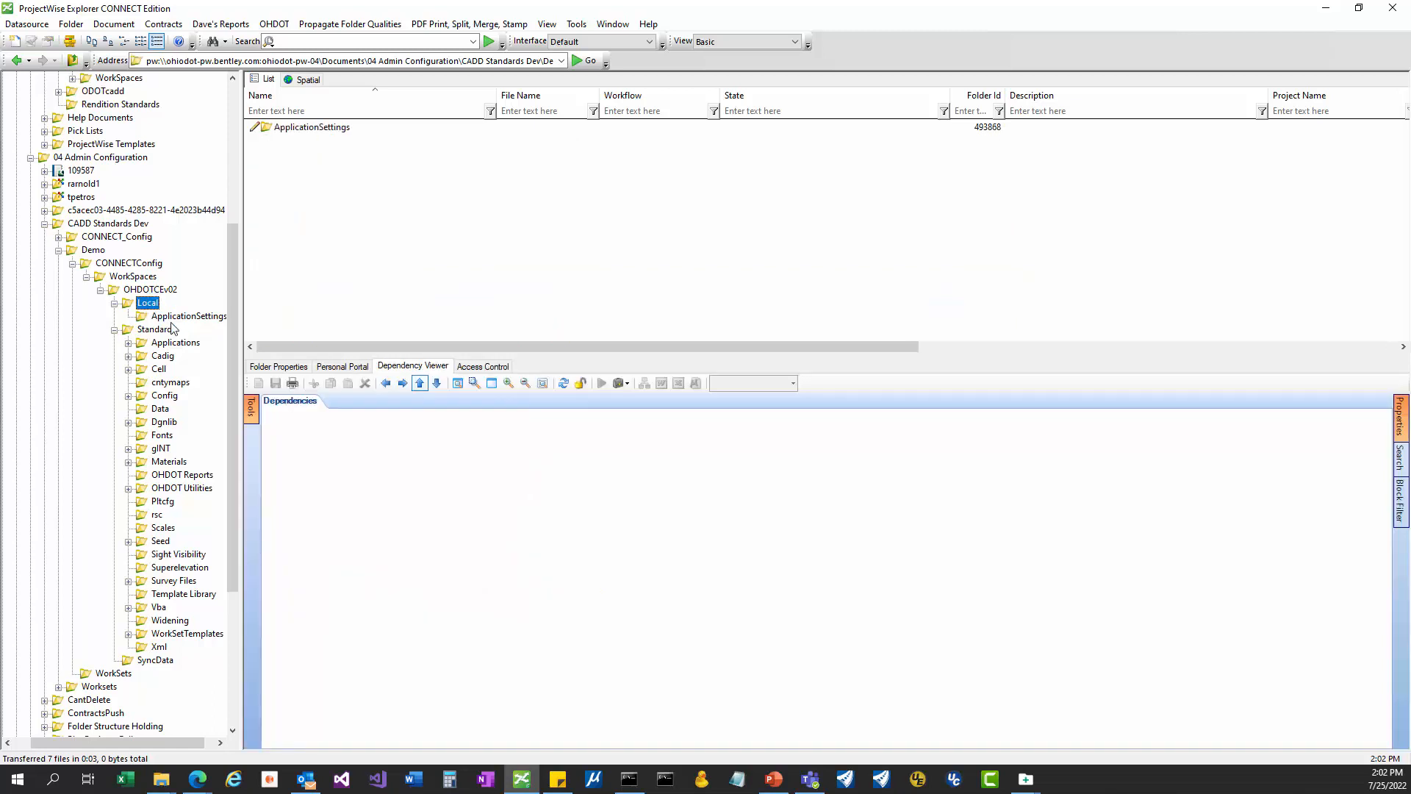
Open OHDOTCreateWorkSetDefaults.txt from the Local folder and review the default template 000000_OHDOT_Template.
click(168, 317)
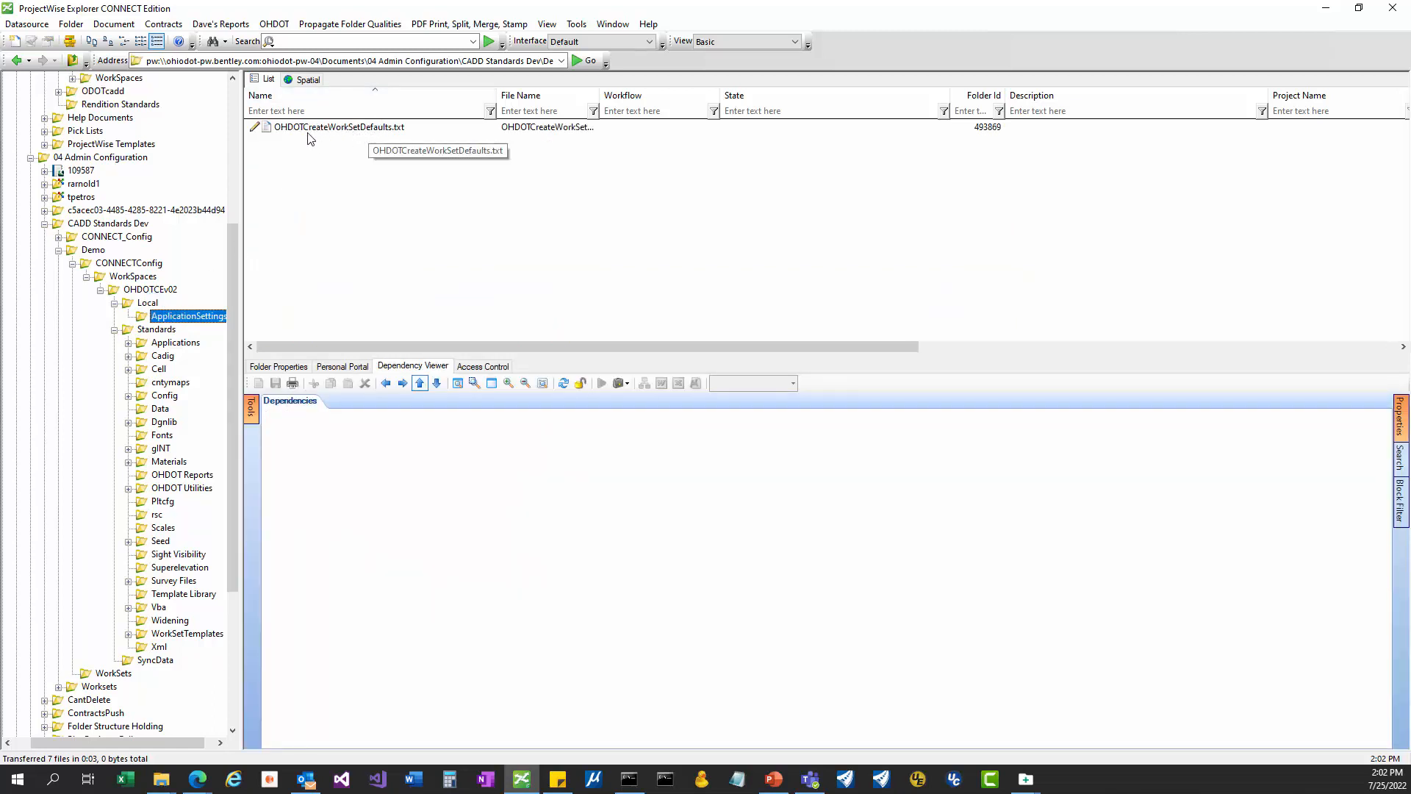
double_click(350, 127)
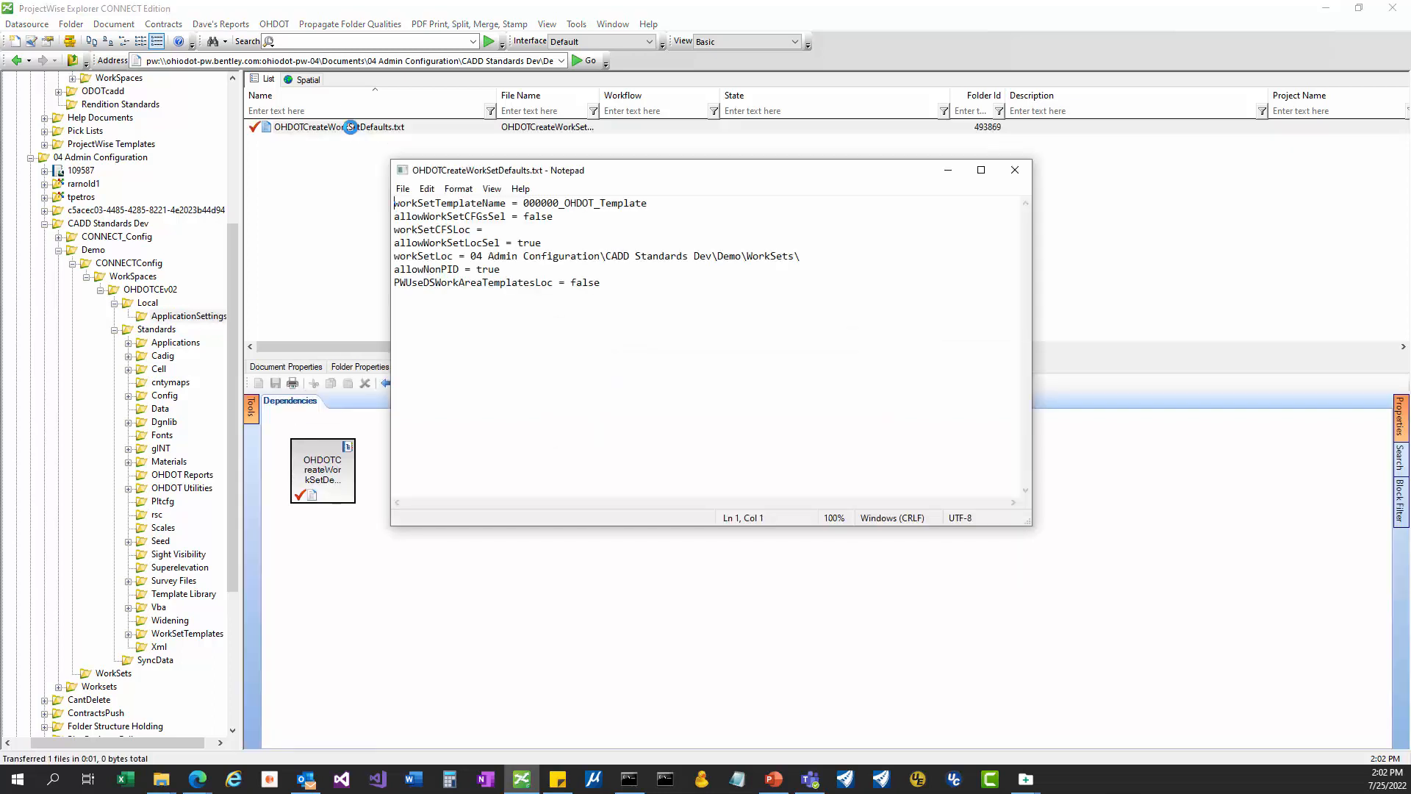
drag(598, 177, 599, 159)
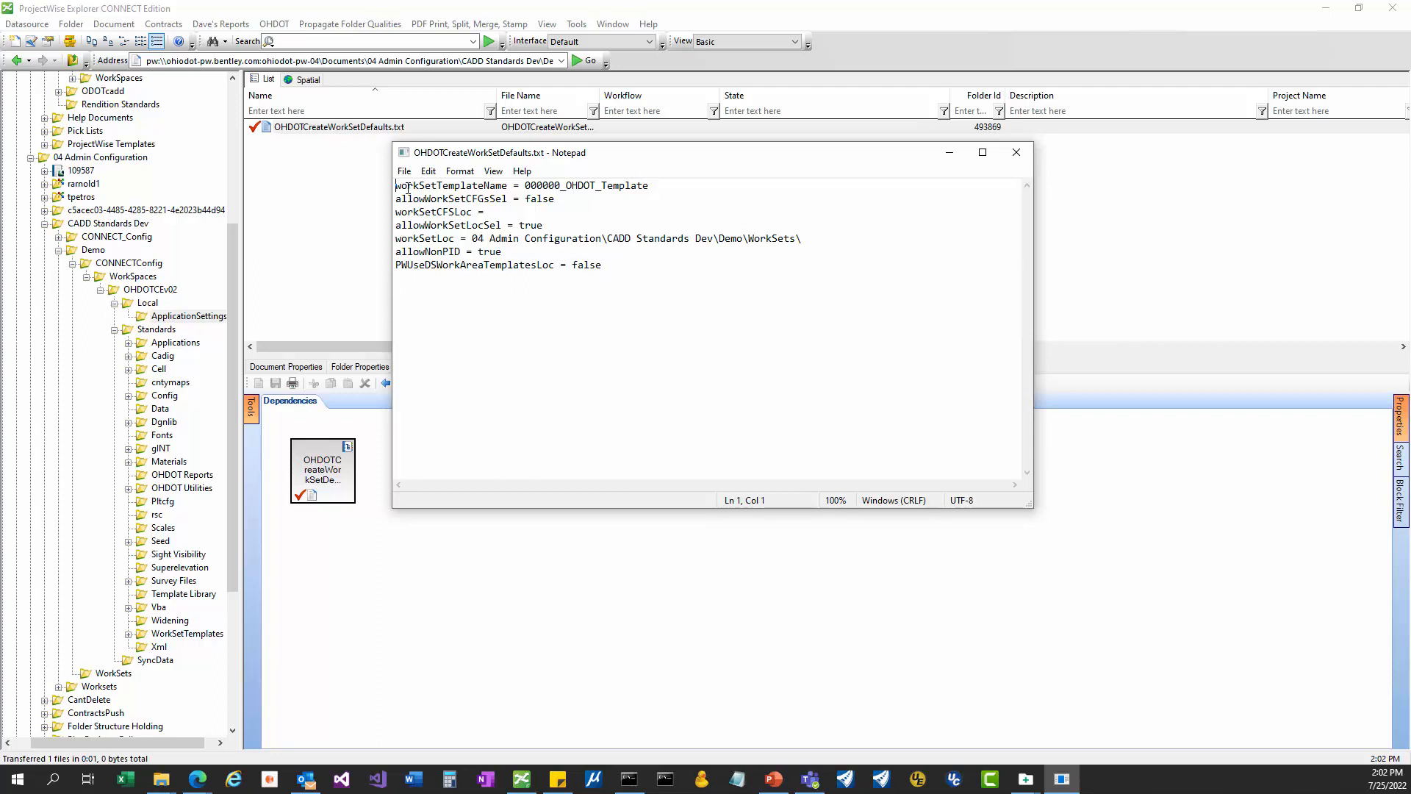
drag(408, 188, 649, 186)
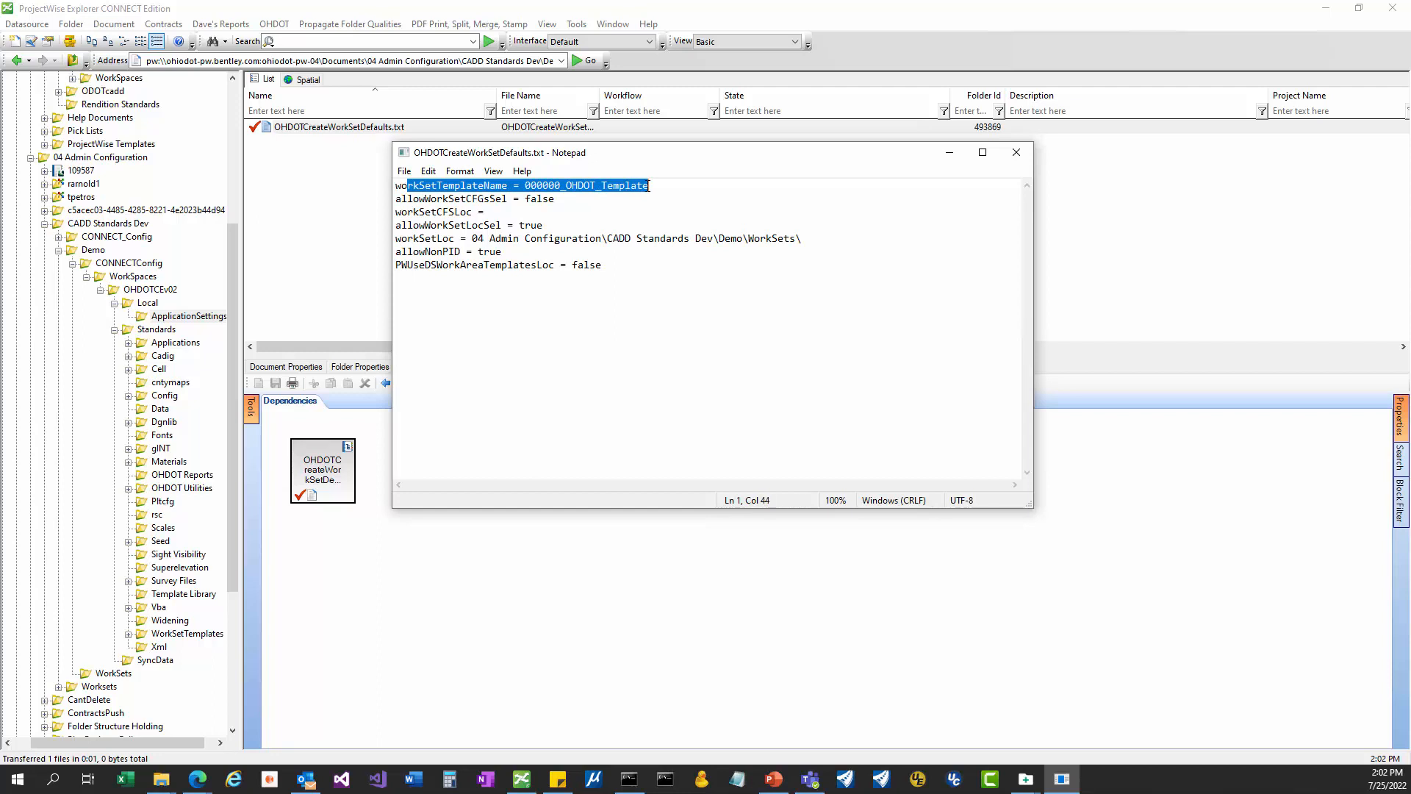
click(653, 186)
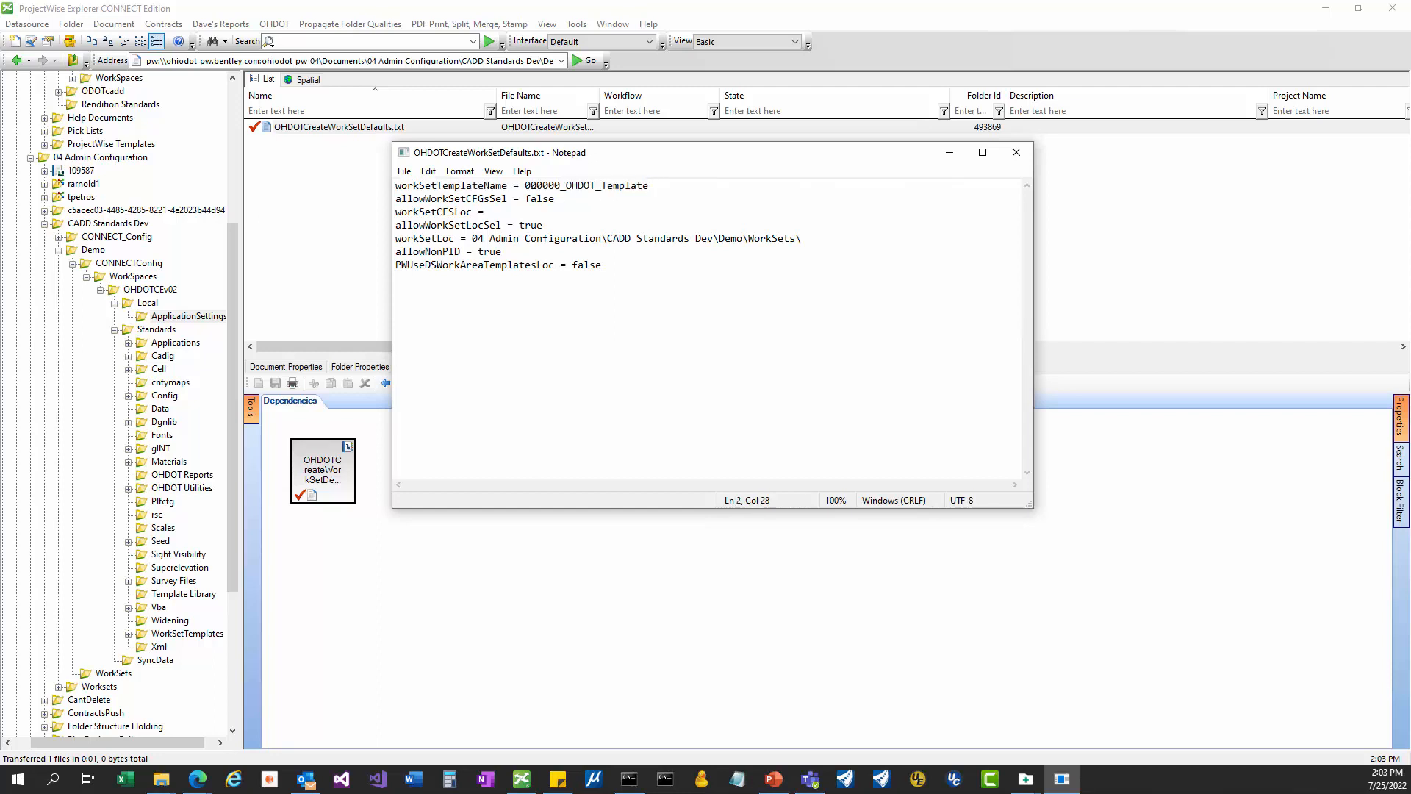
double_click(526, 188)
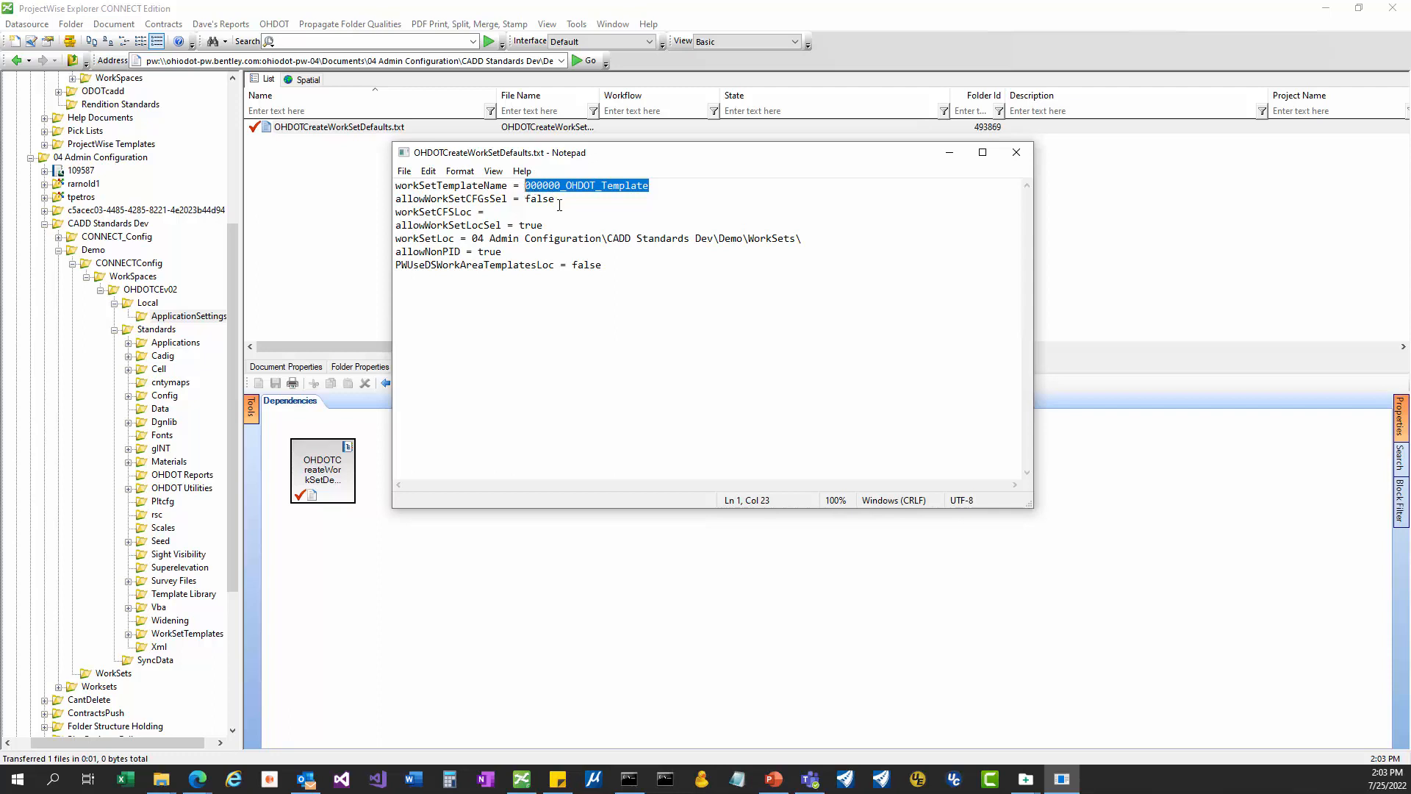
Review the WorkSet CFGs settings and the default WorkSet location path in the file.
drag(488, 213, 382, 202)
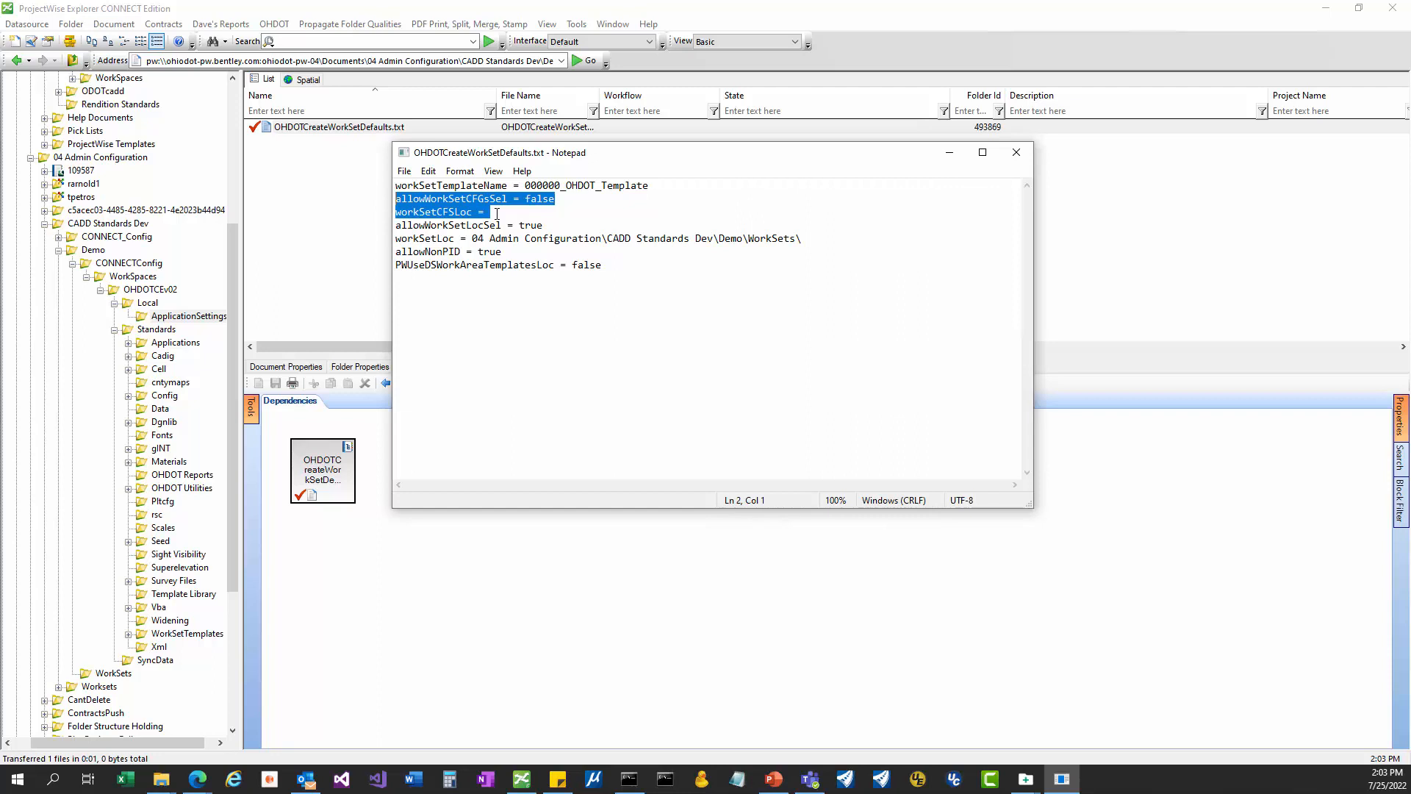
drag(497, 213, 395, 203)
click(472, 238)
drag(809, 240, 348, 230)
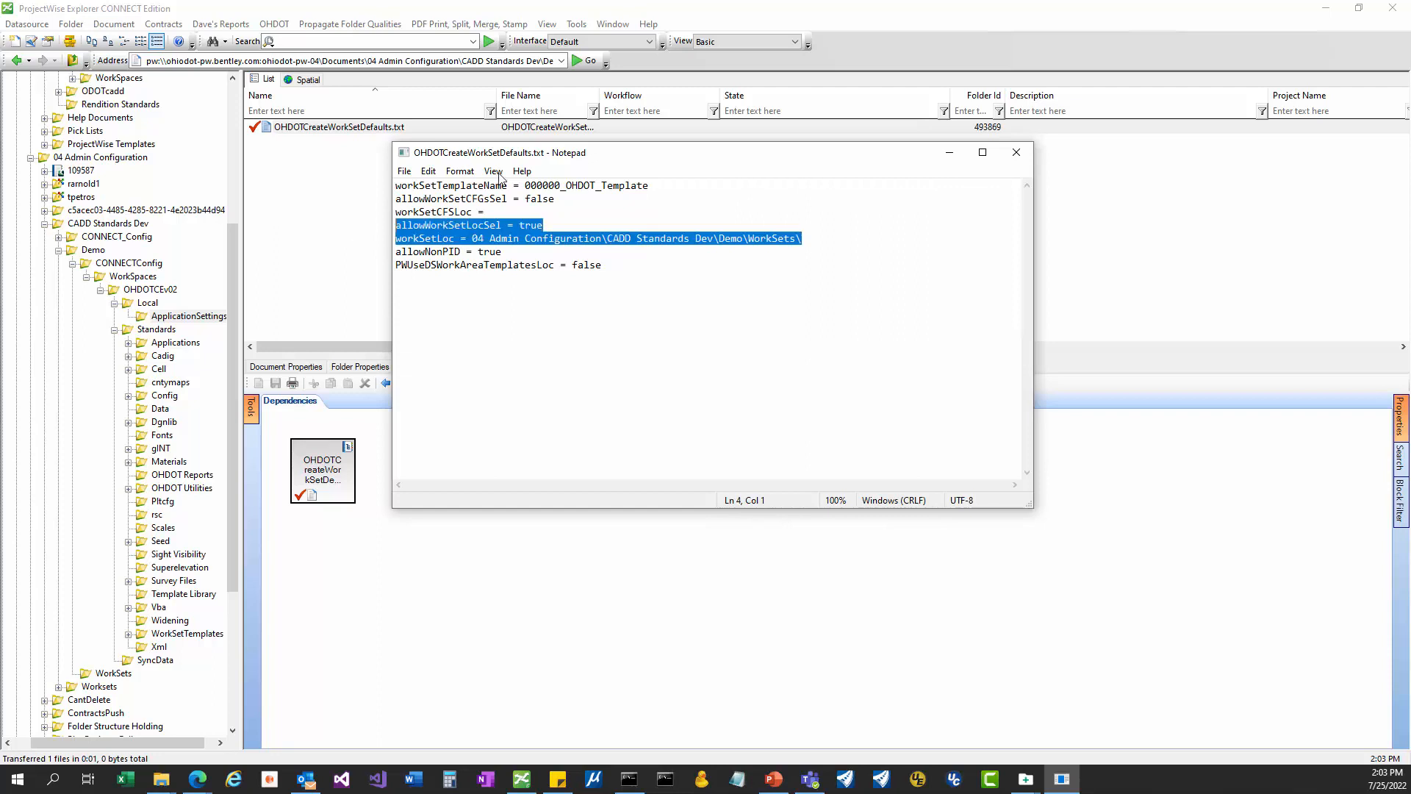
drag(576, 153, 381, 146)
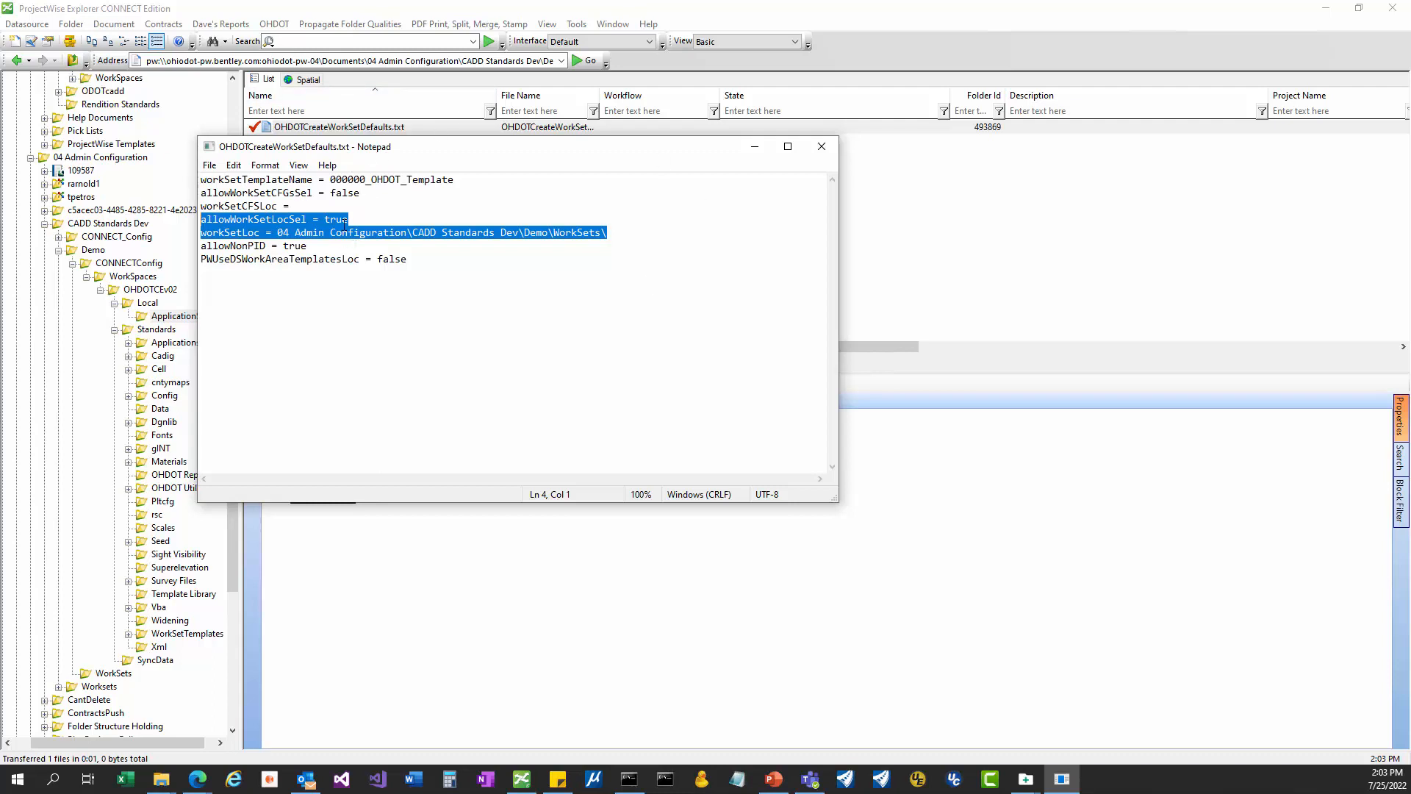
drag(272, 234, 608, 233)
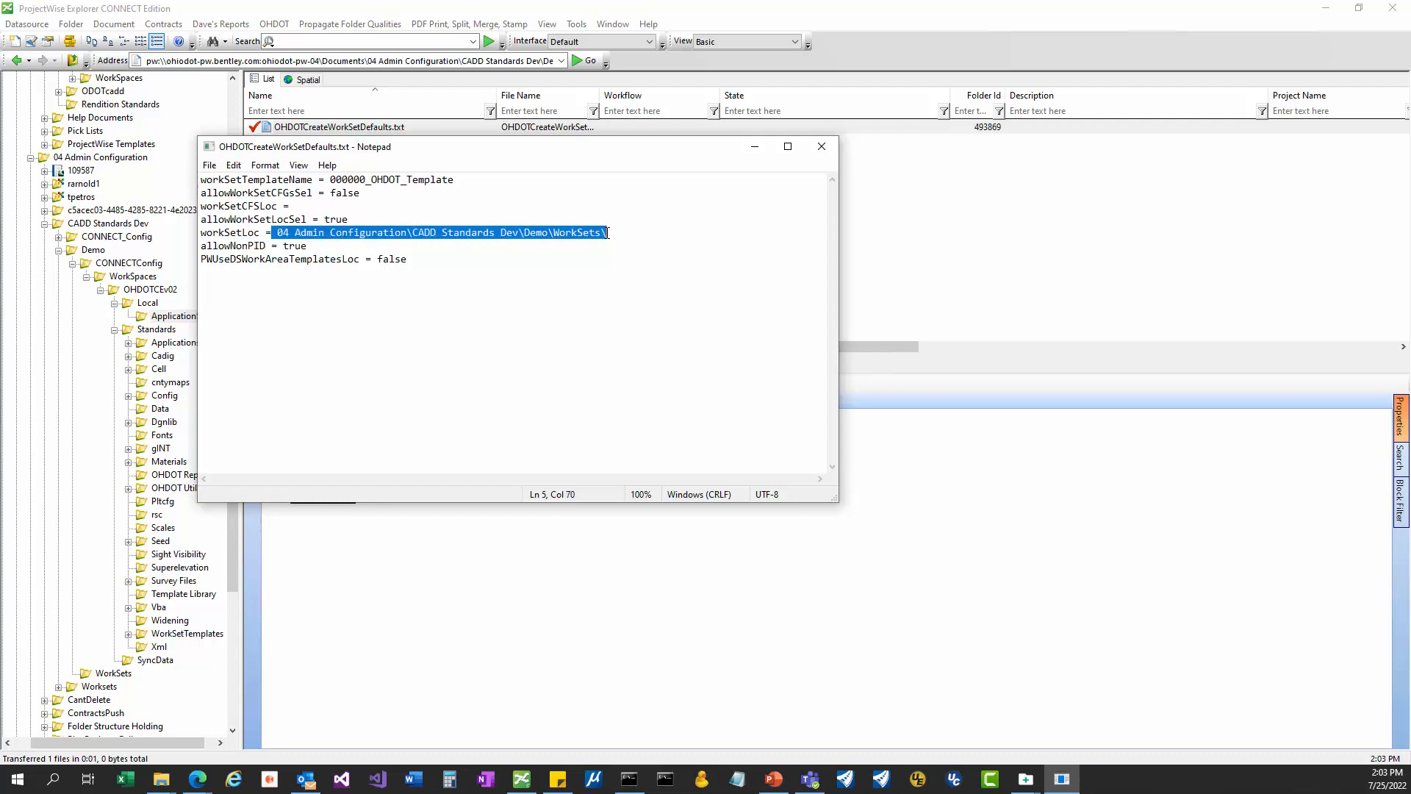
click(1026, 778)
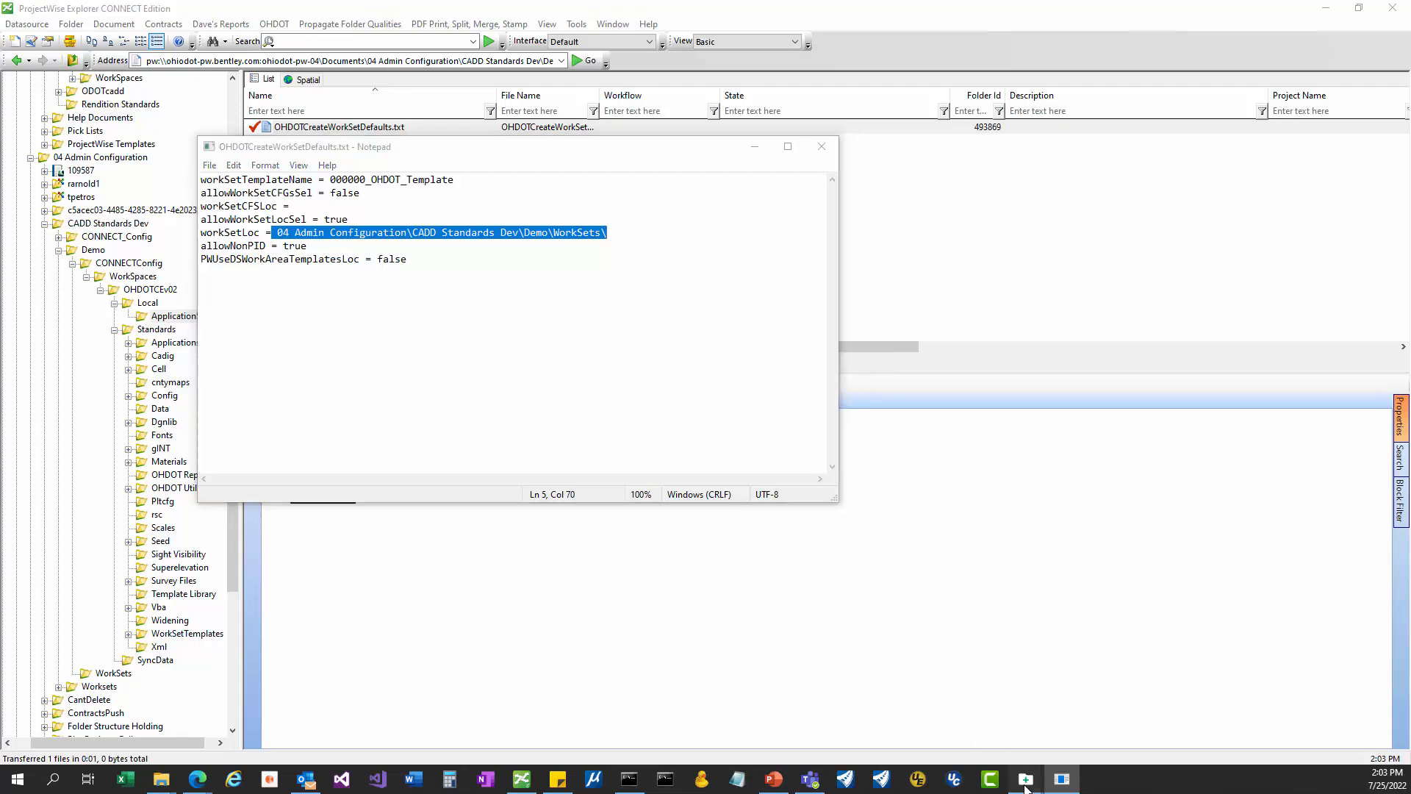
Compare the allowWorkSetLocSel = true setting against the WorkSet Creation Tool.
click(1027, 717)
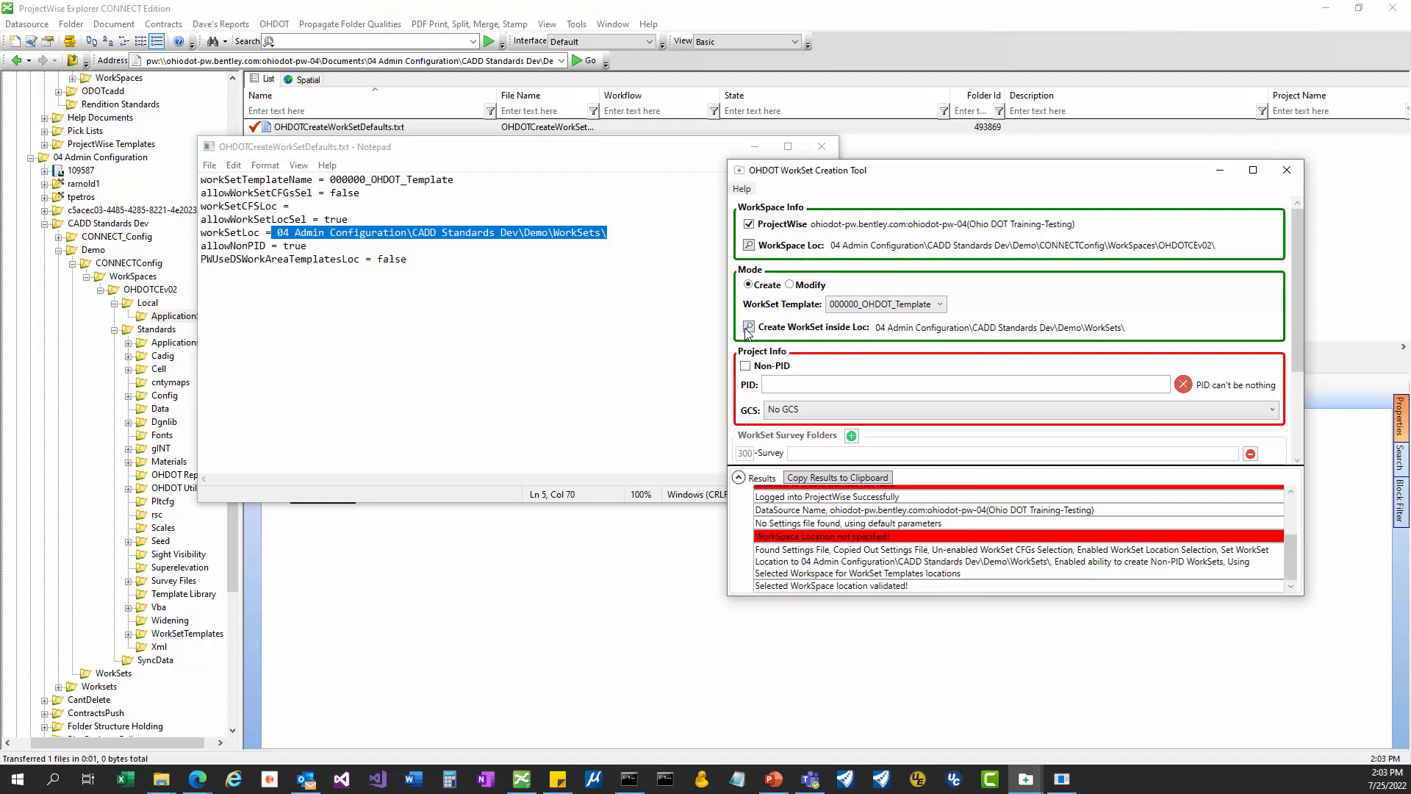
click(276, 221)
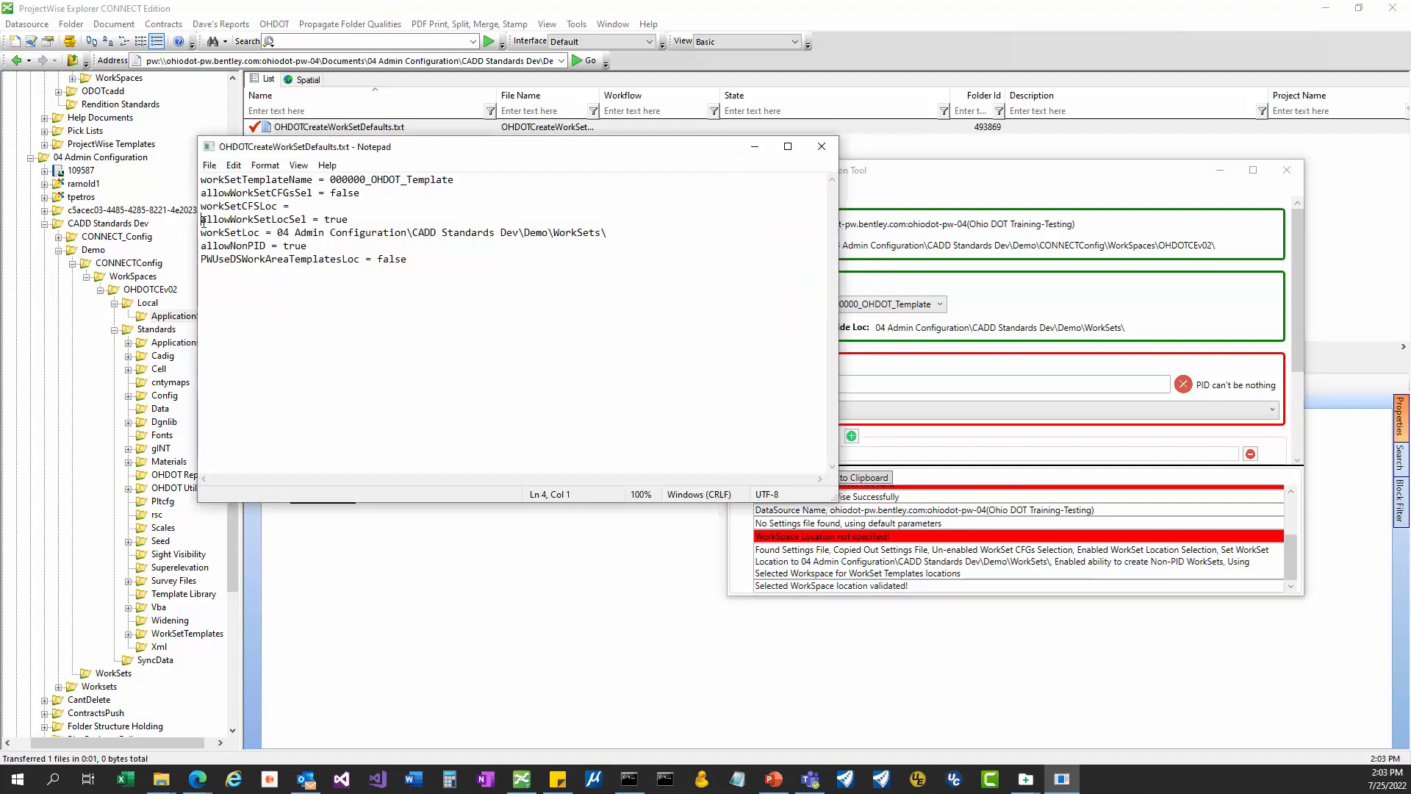
drag(201, 219, 362, 224)
click(1038, 317)
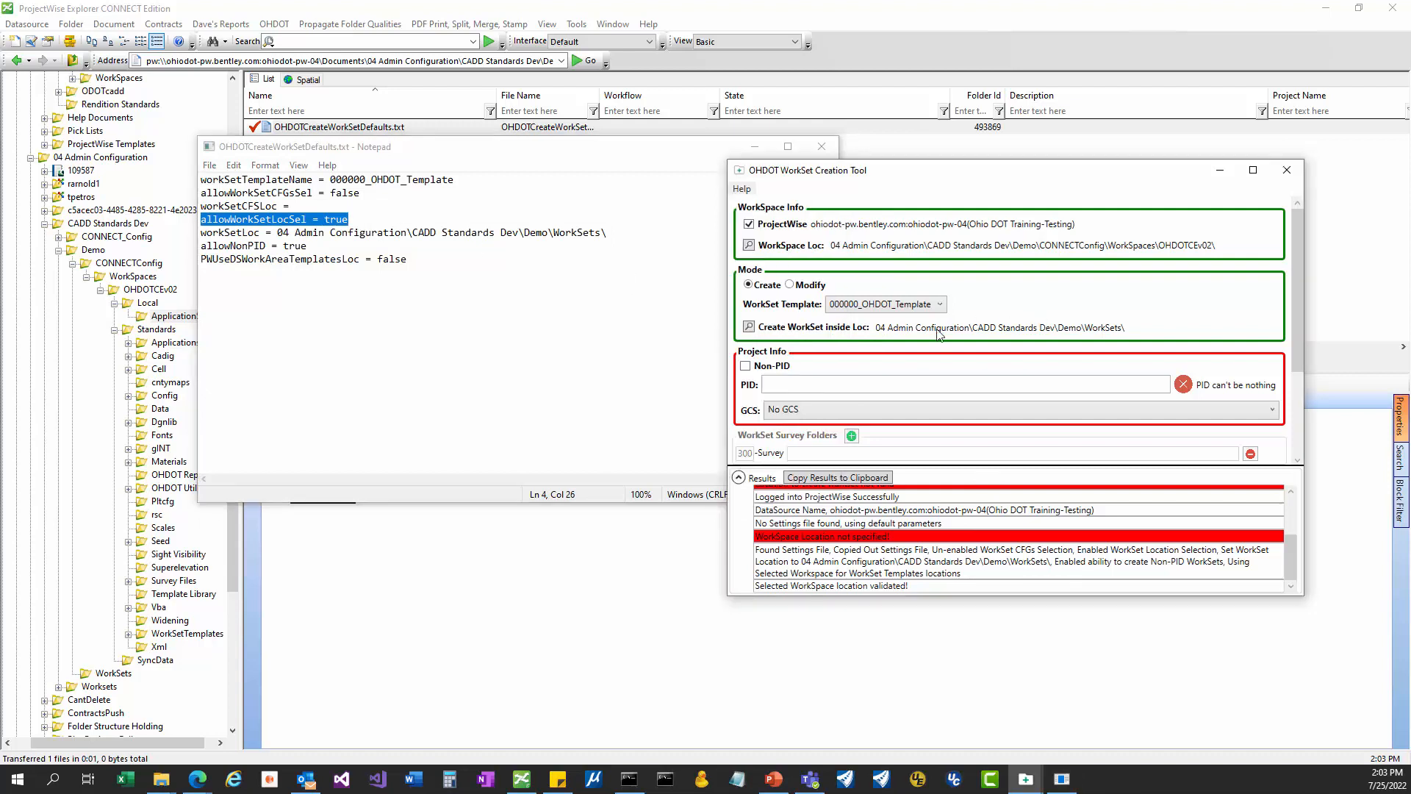
click(333, 233)
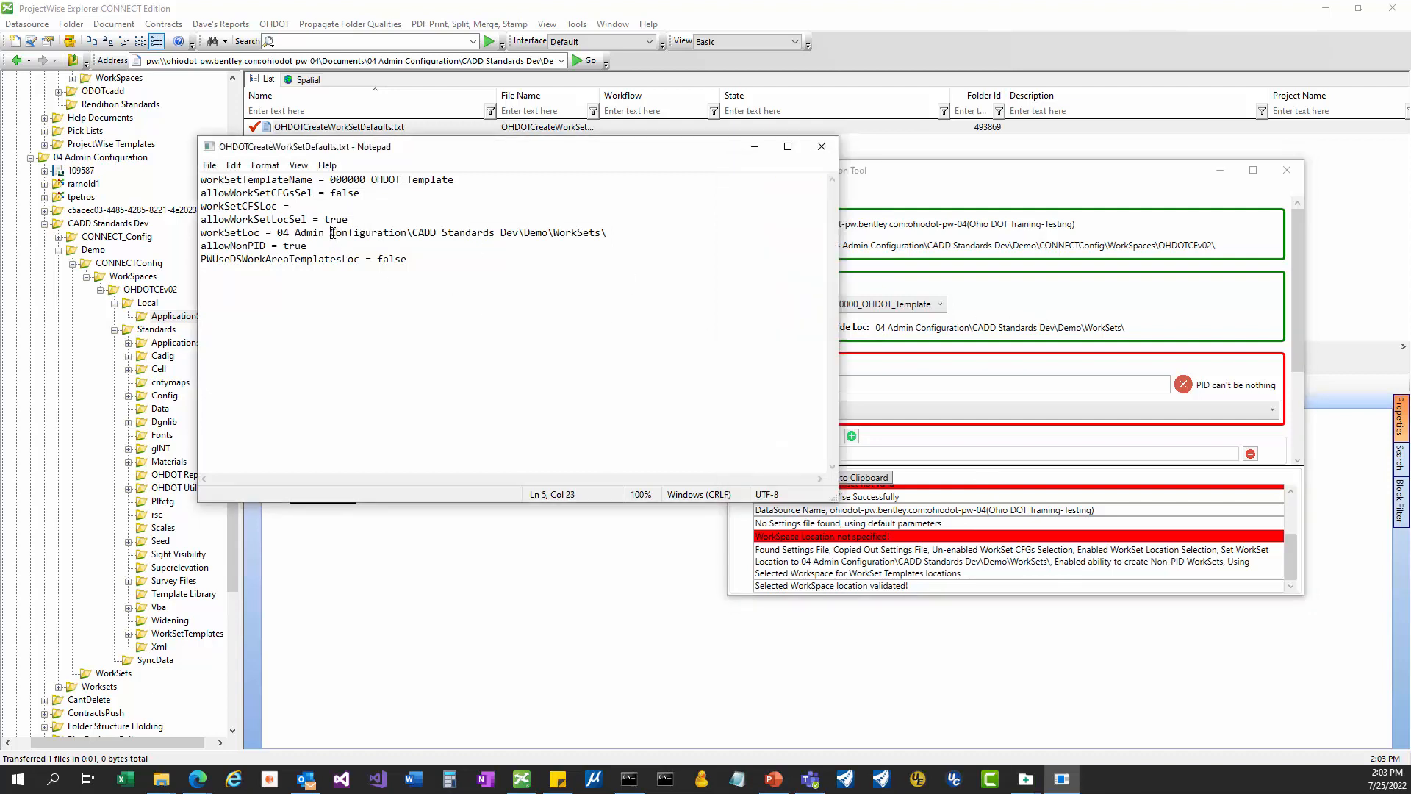
drag(344, 220, 195, 218)
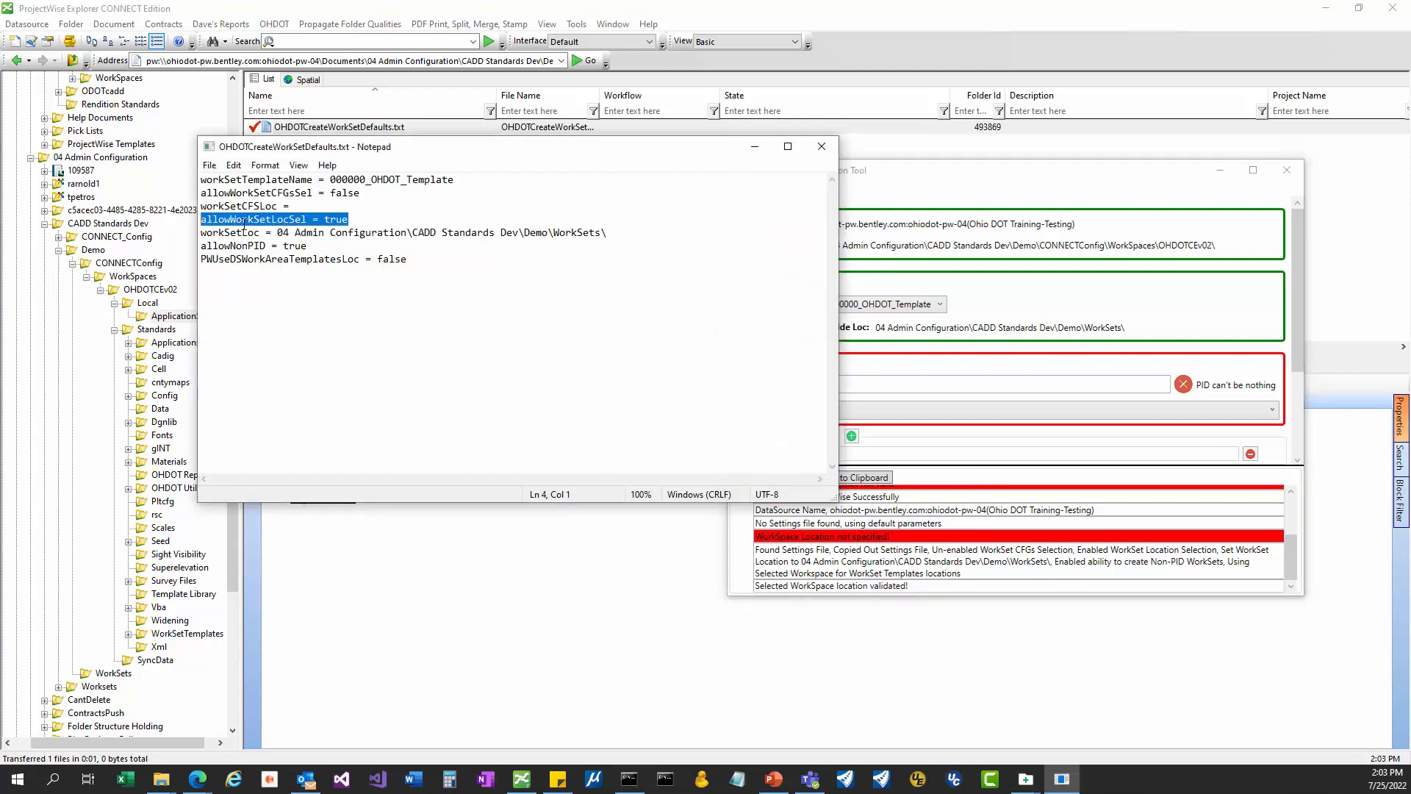
click(1051, 347)
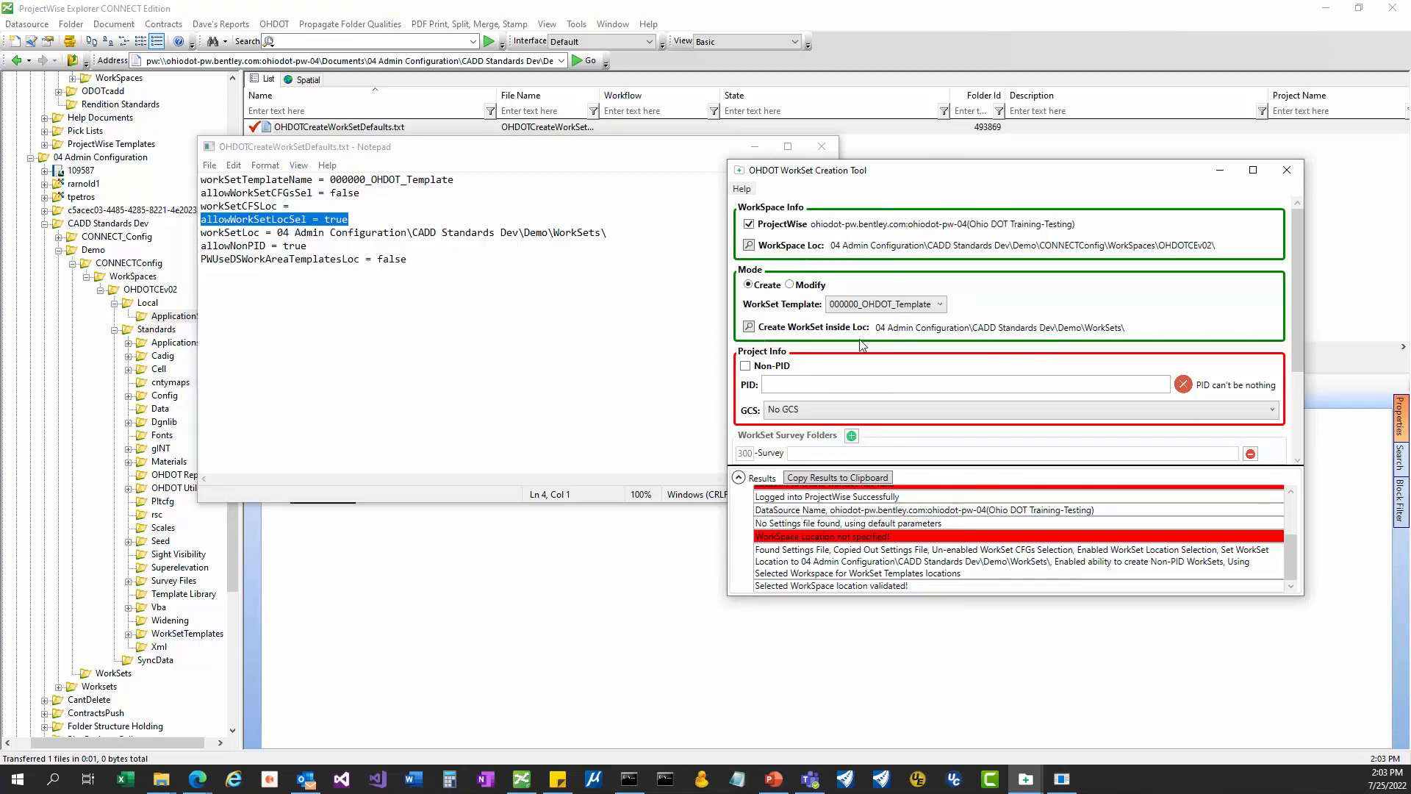
Compare the WorkSet location path and allowNonPID = true with the tool, ending with the tool in front.
click(599, 236)
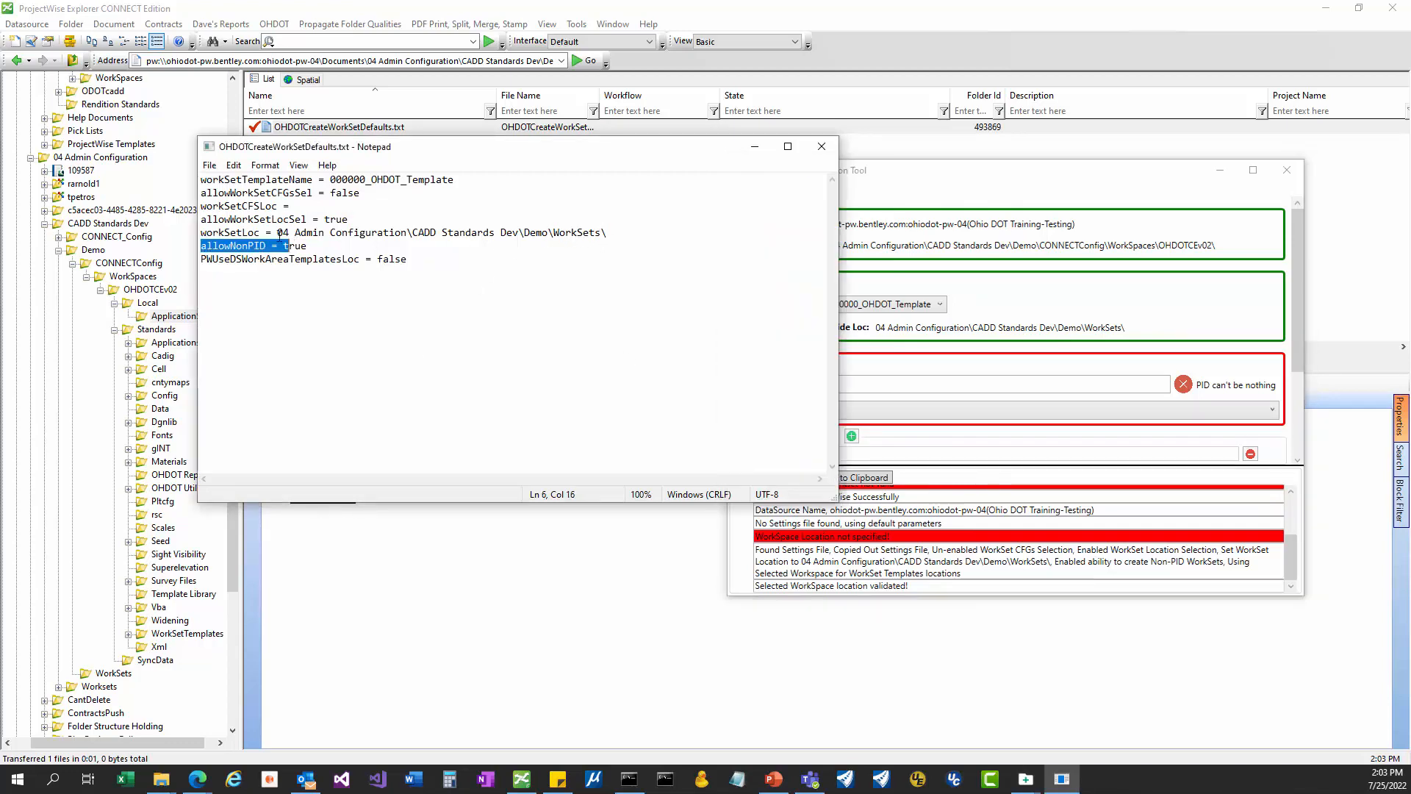
shift+click(283, 234)
click(1144, 336)
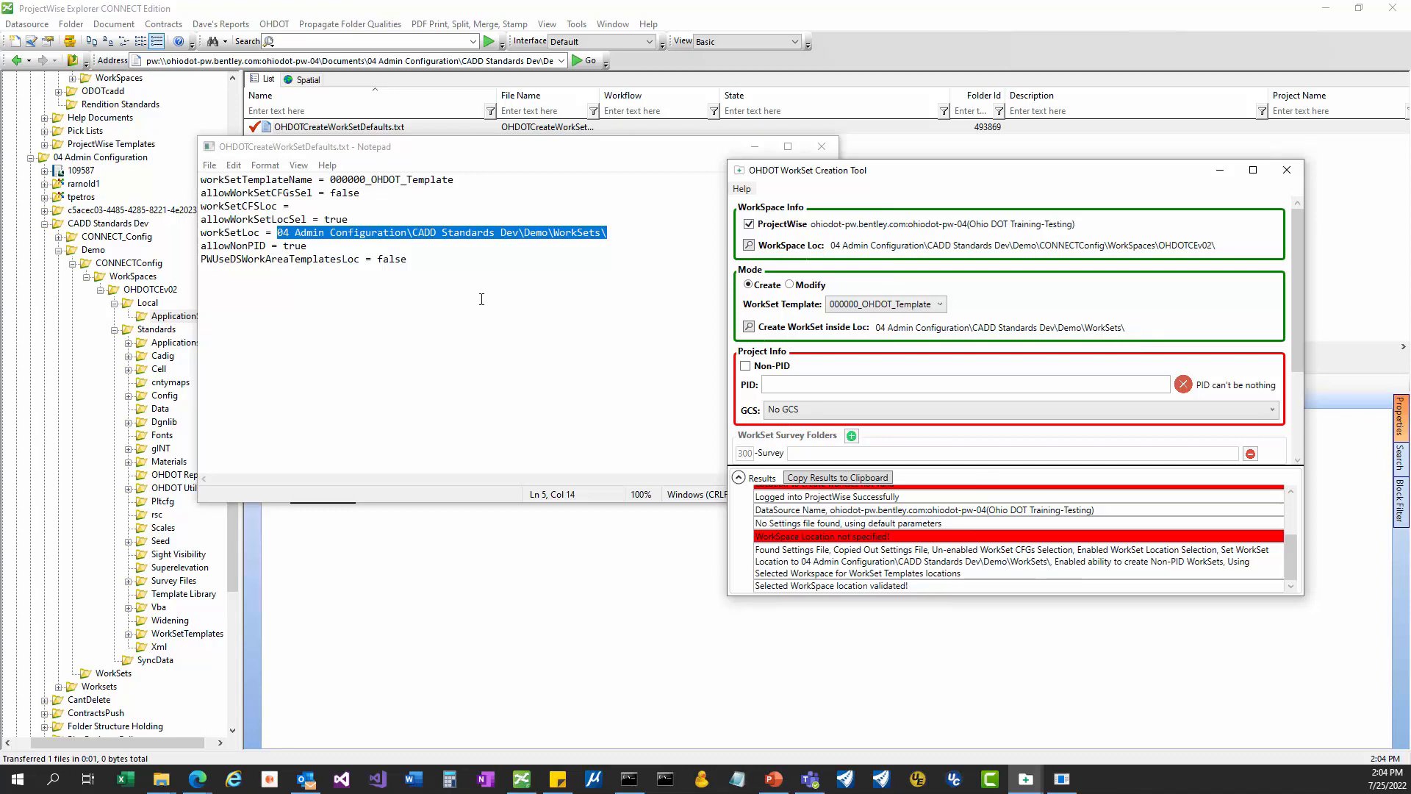
drag(346, 219, 296, 219)
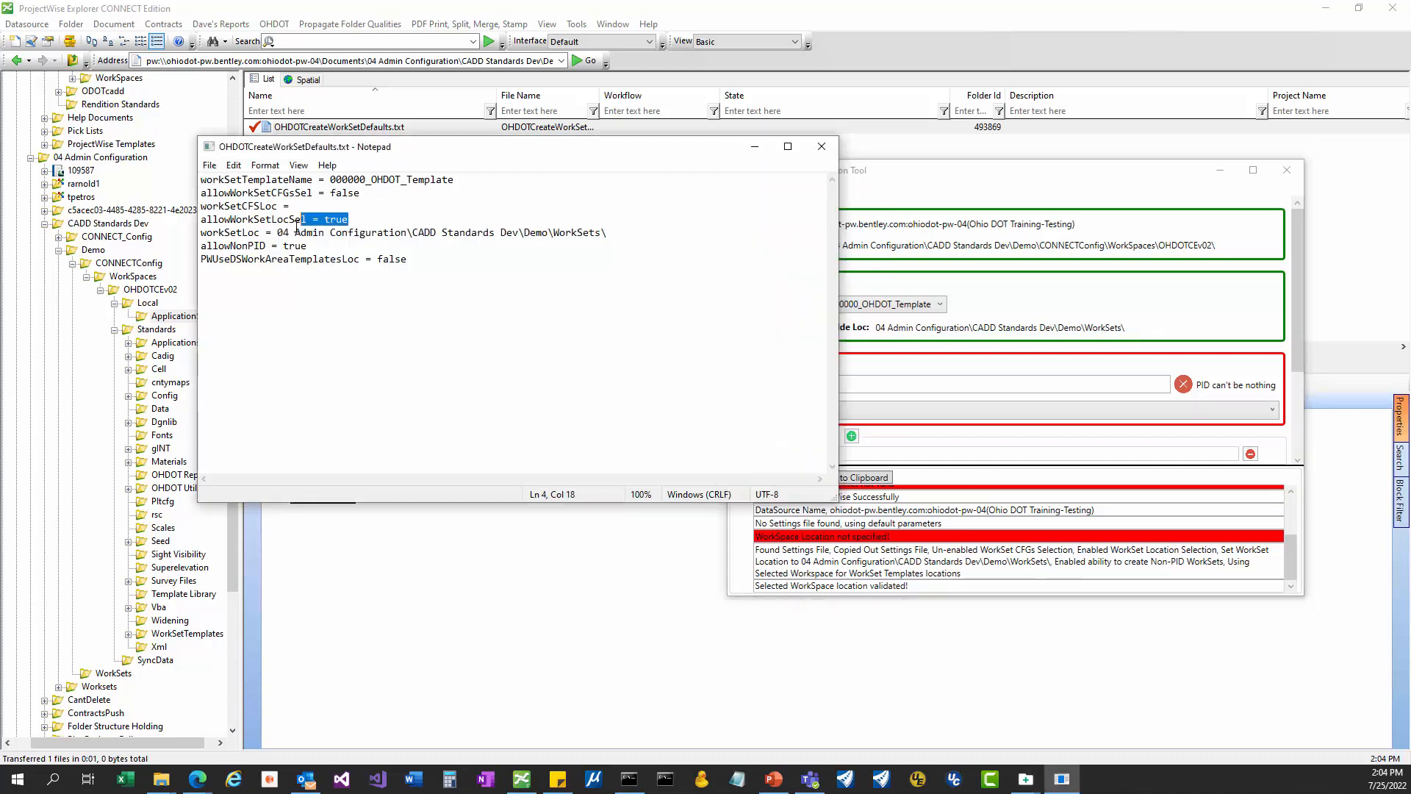
click(1079, 181)
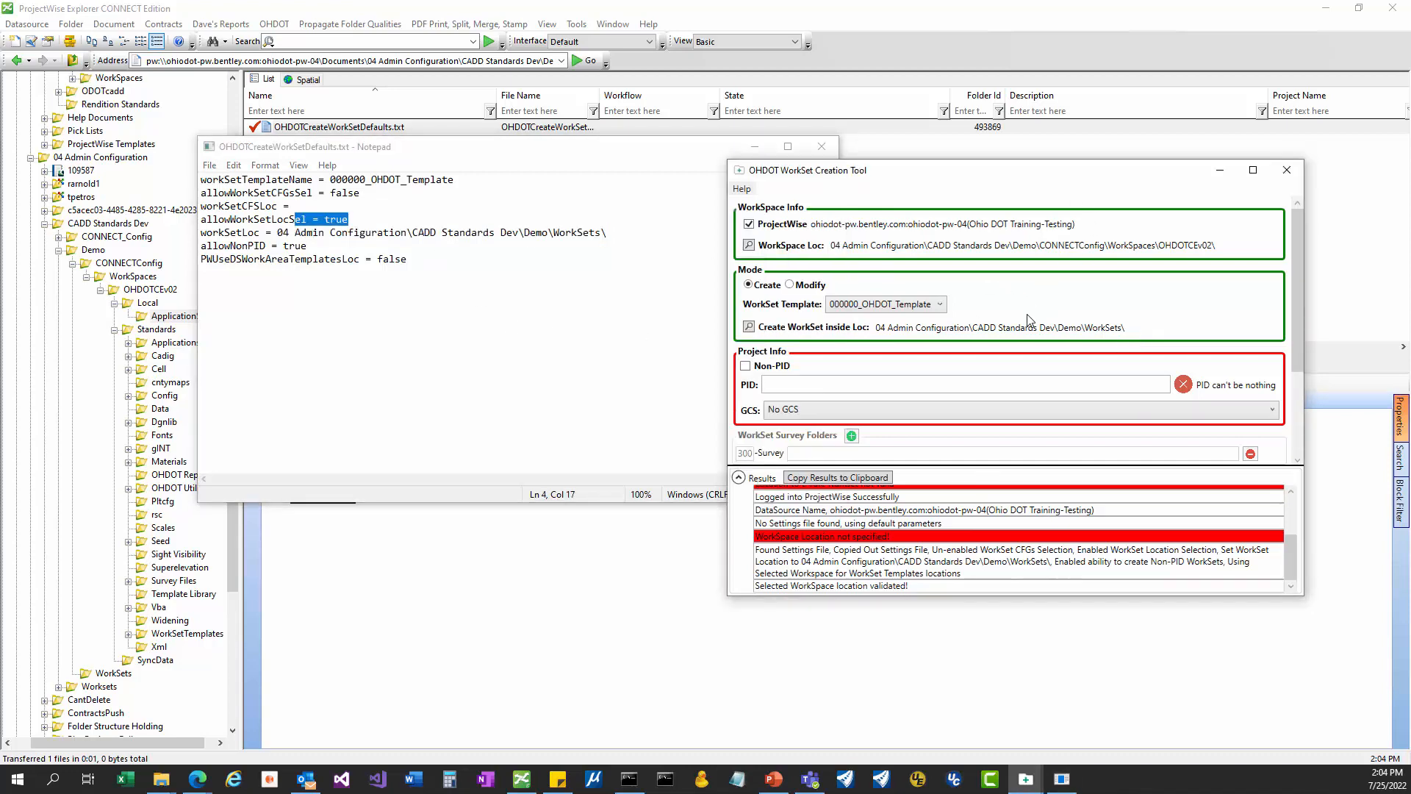
click(547, 232)
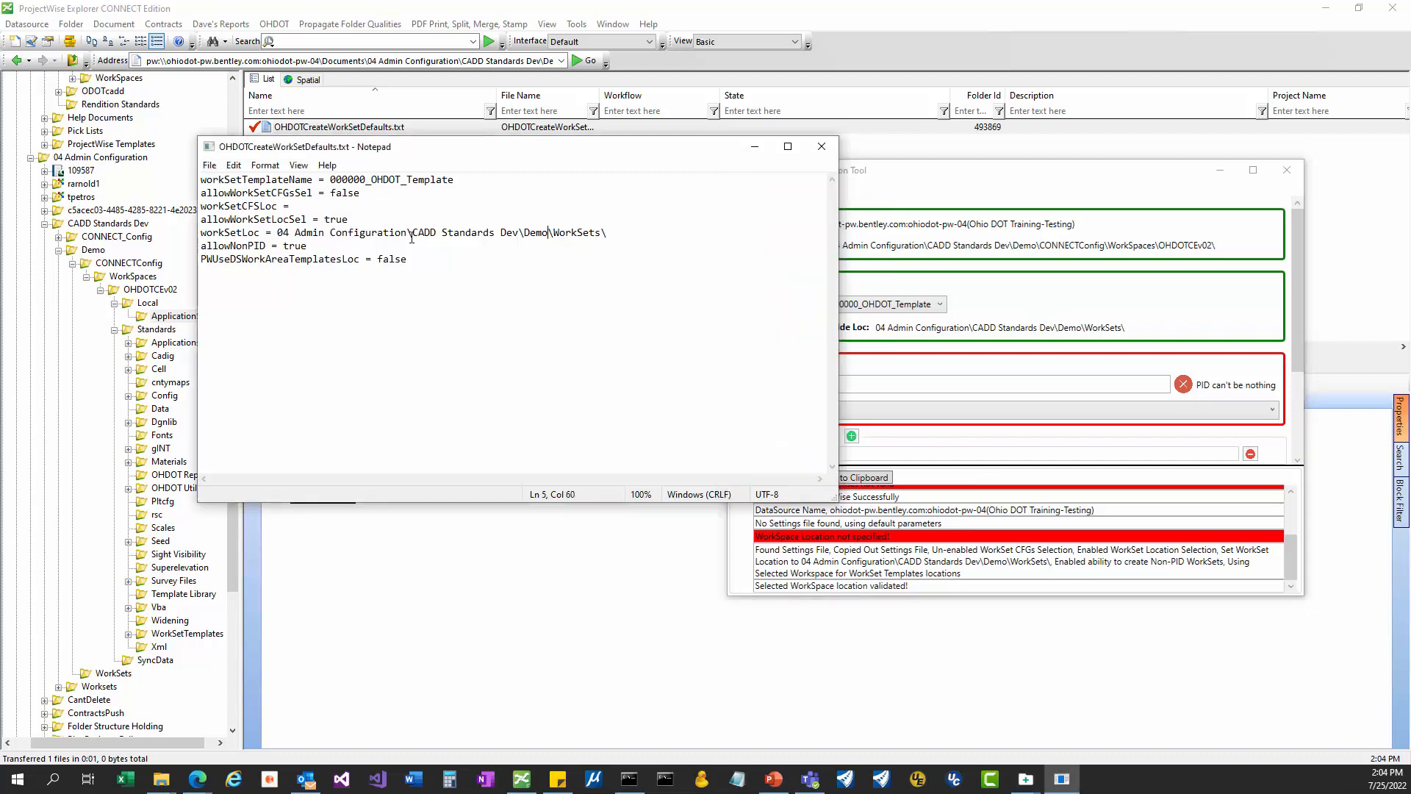
drag(317, 246, 200, 246)
click(1039, 175)
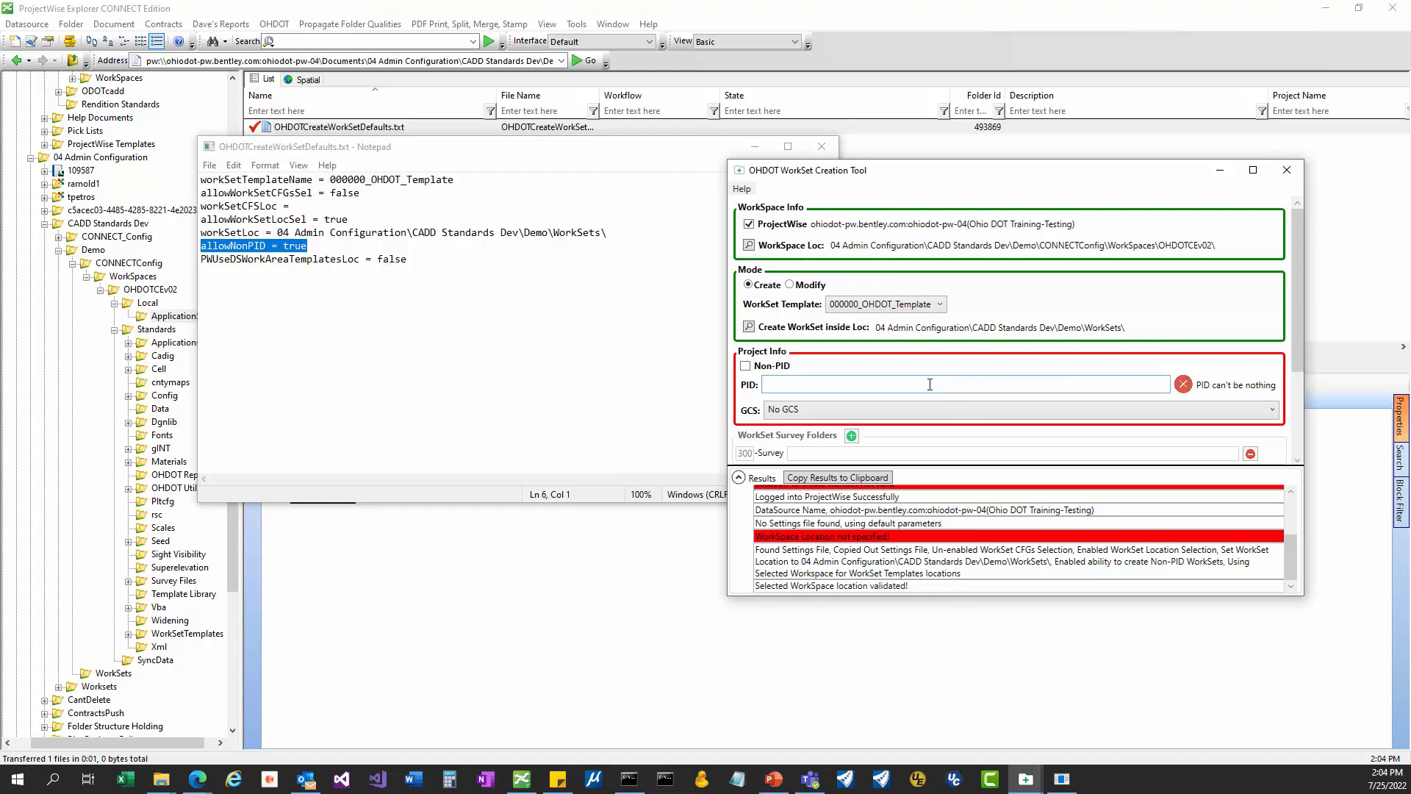
Enter PID 123456, briefly trying an _SR suffix and then removing it.
text(123456)
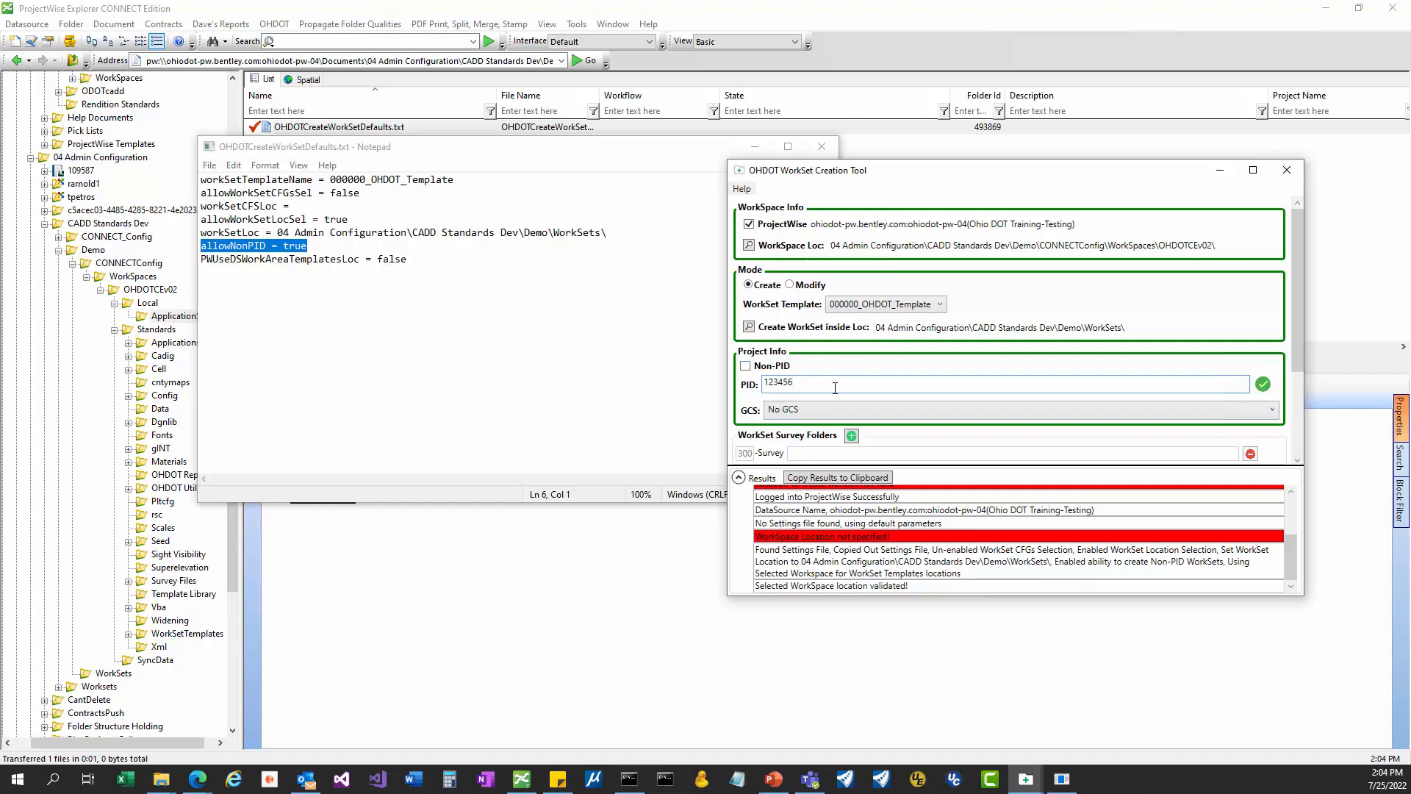
text(_)
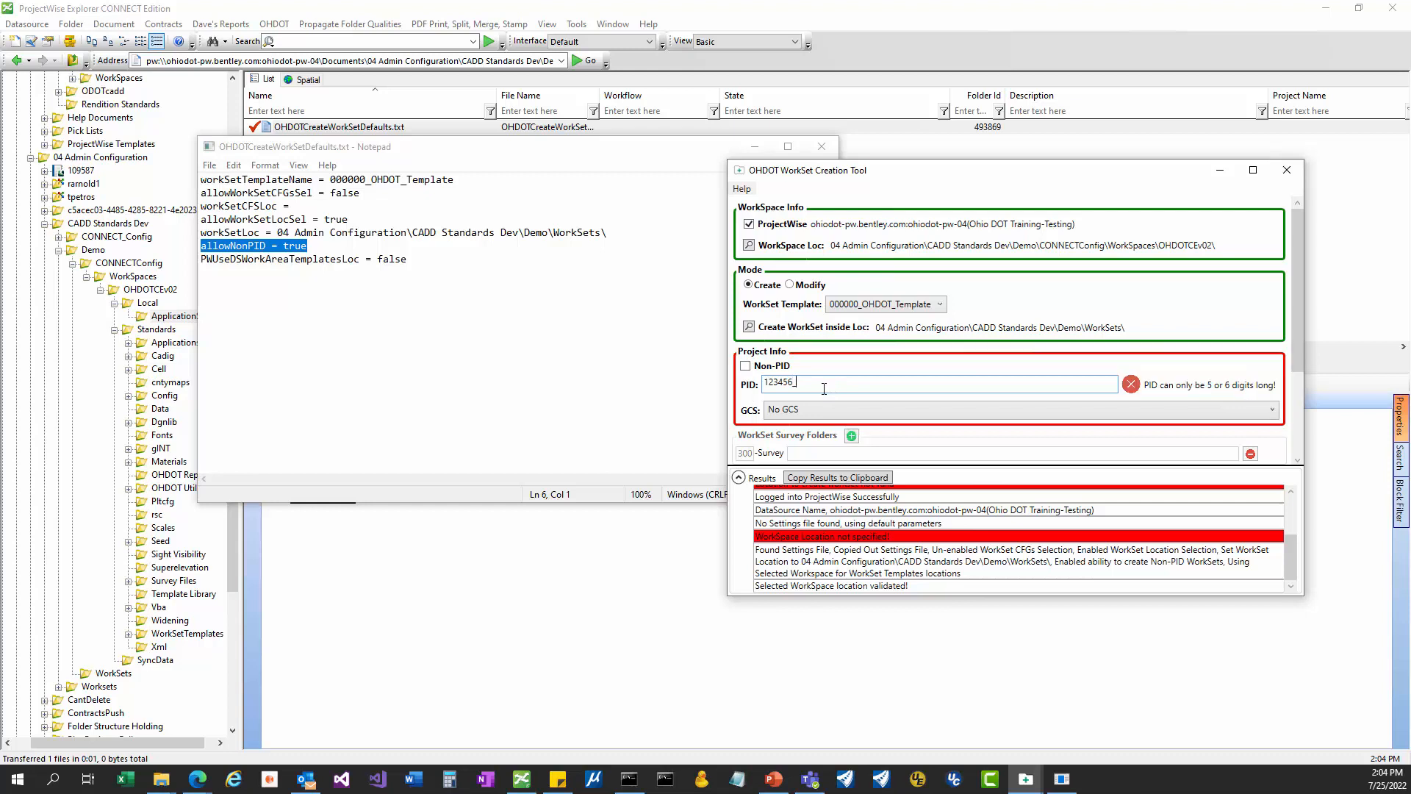
text(SR8)
click(746, 365)
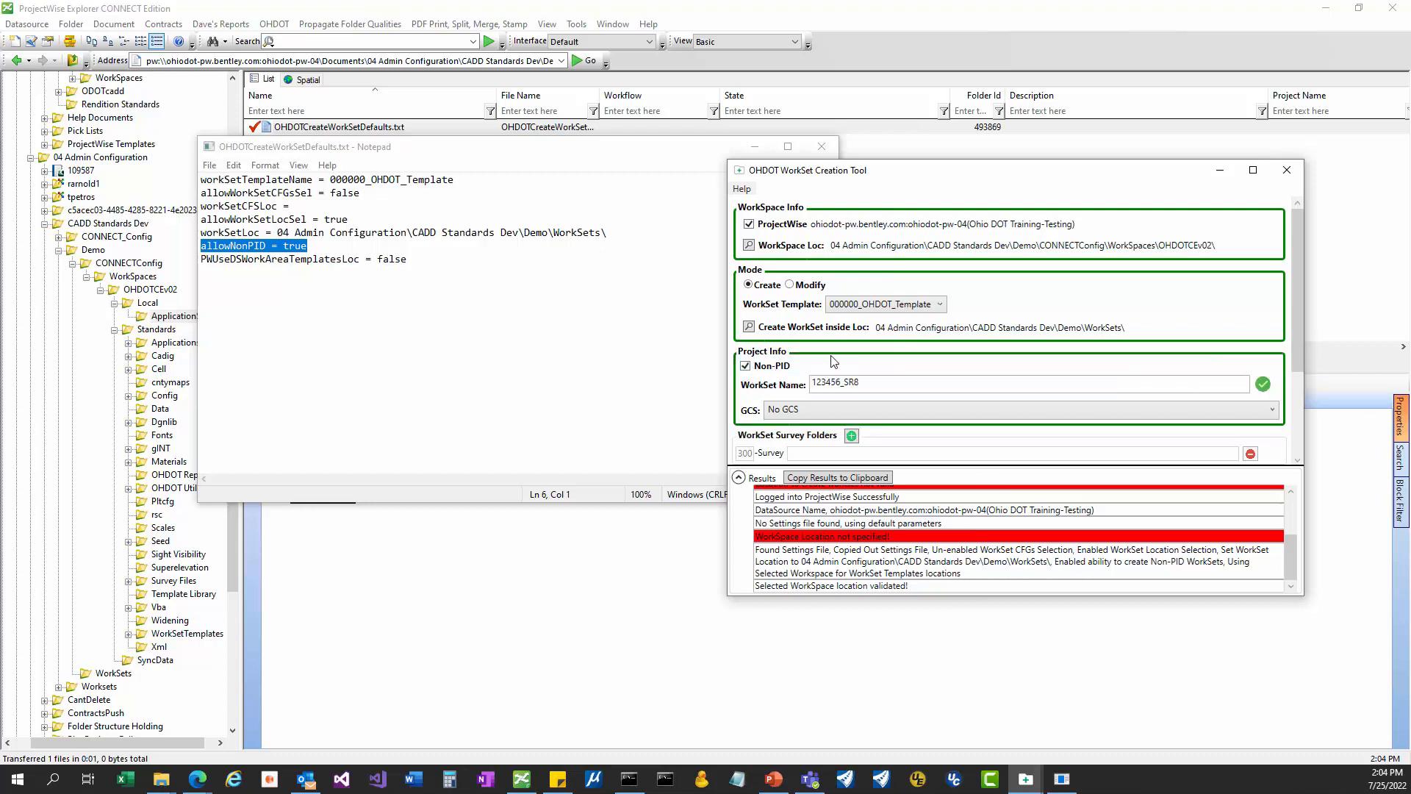
double_click(881, 382)
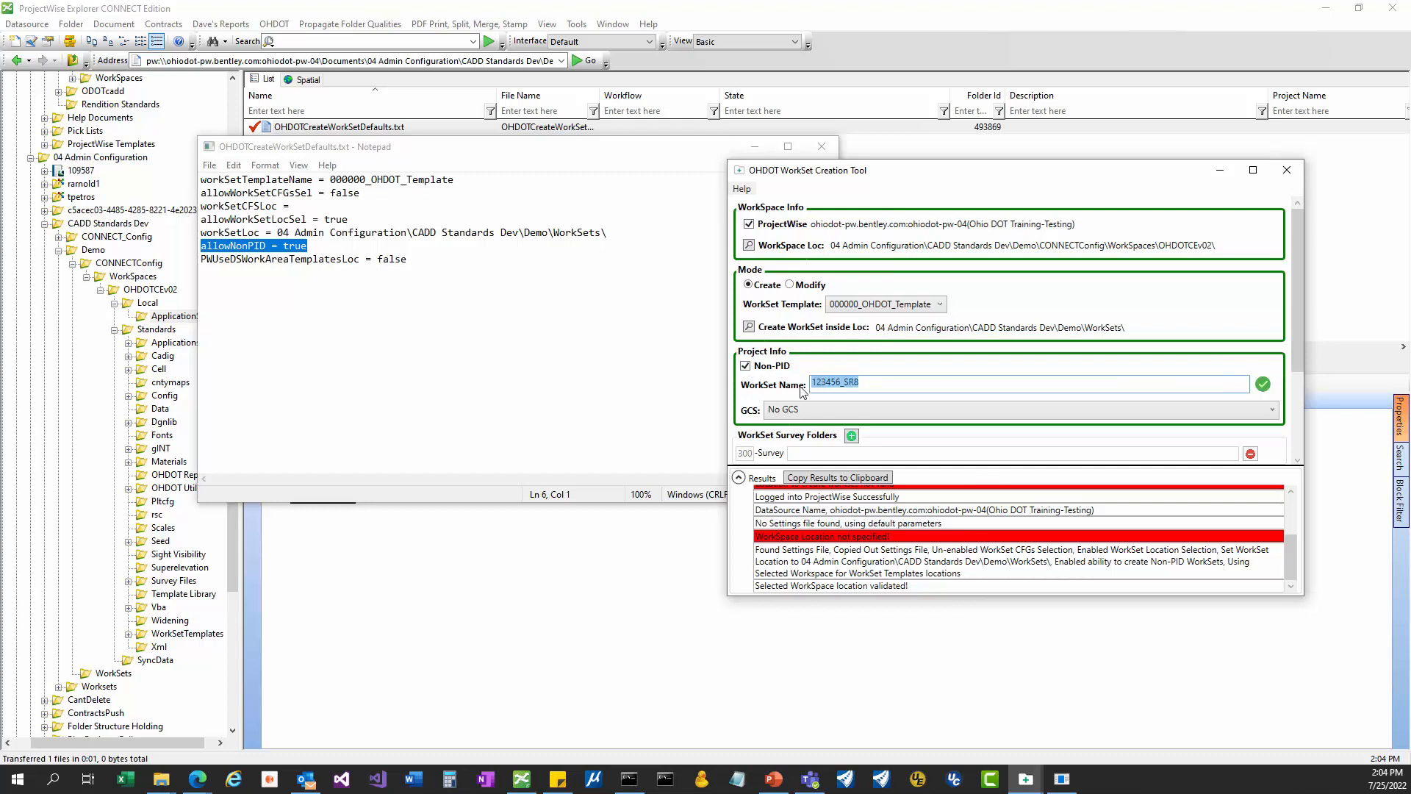
click(747, 367)
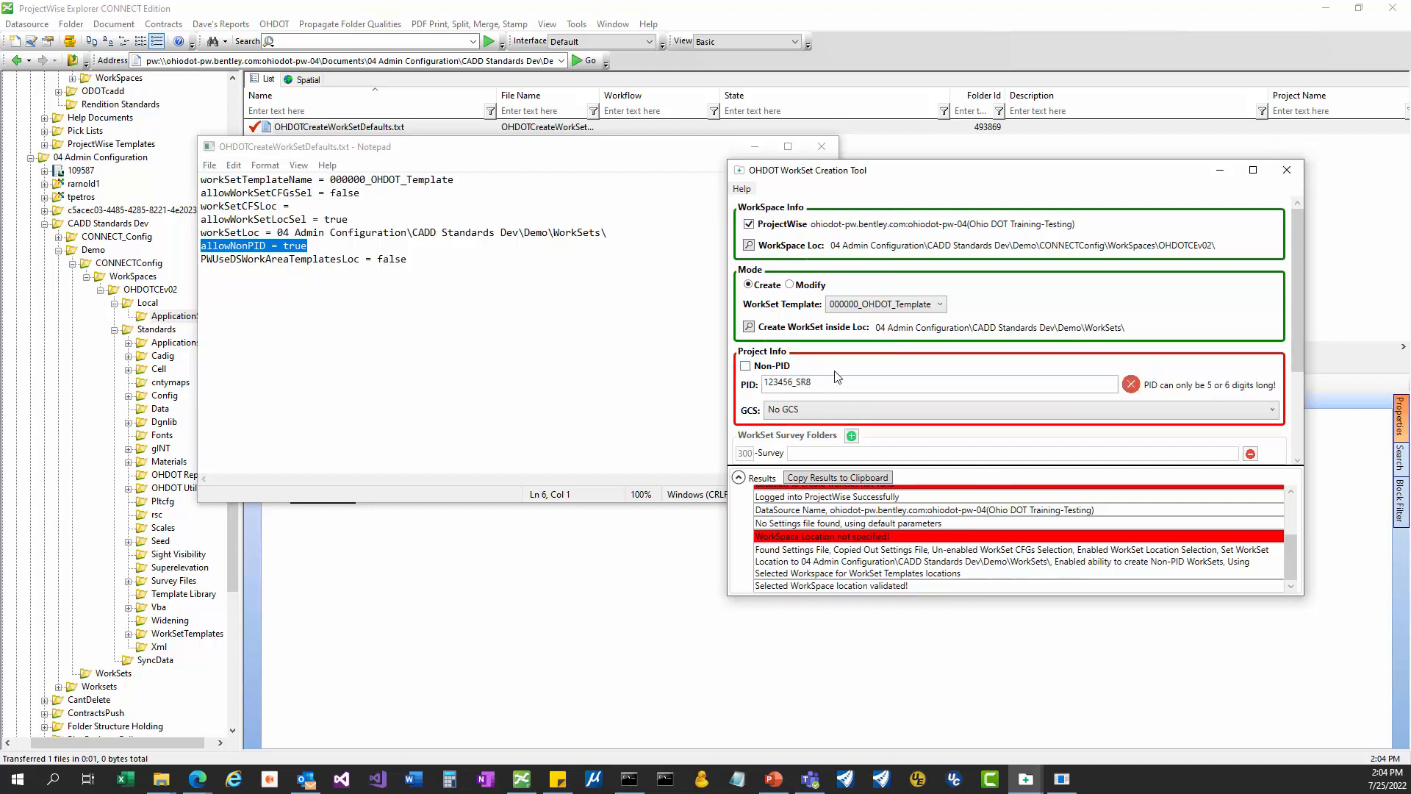
drag(812, 382, 796, 383)
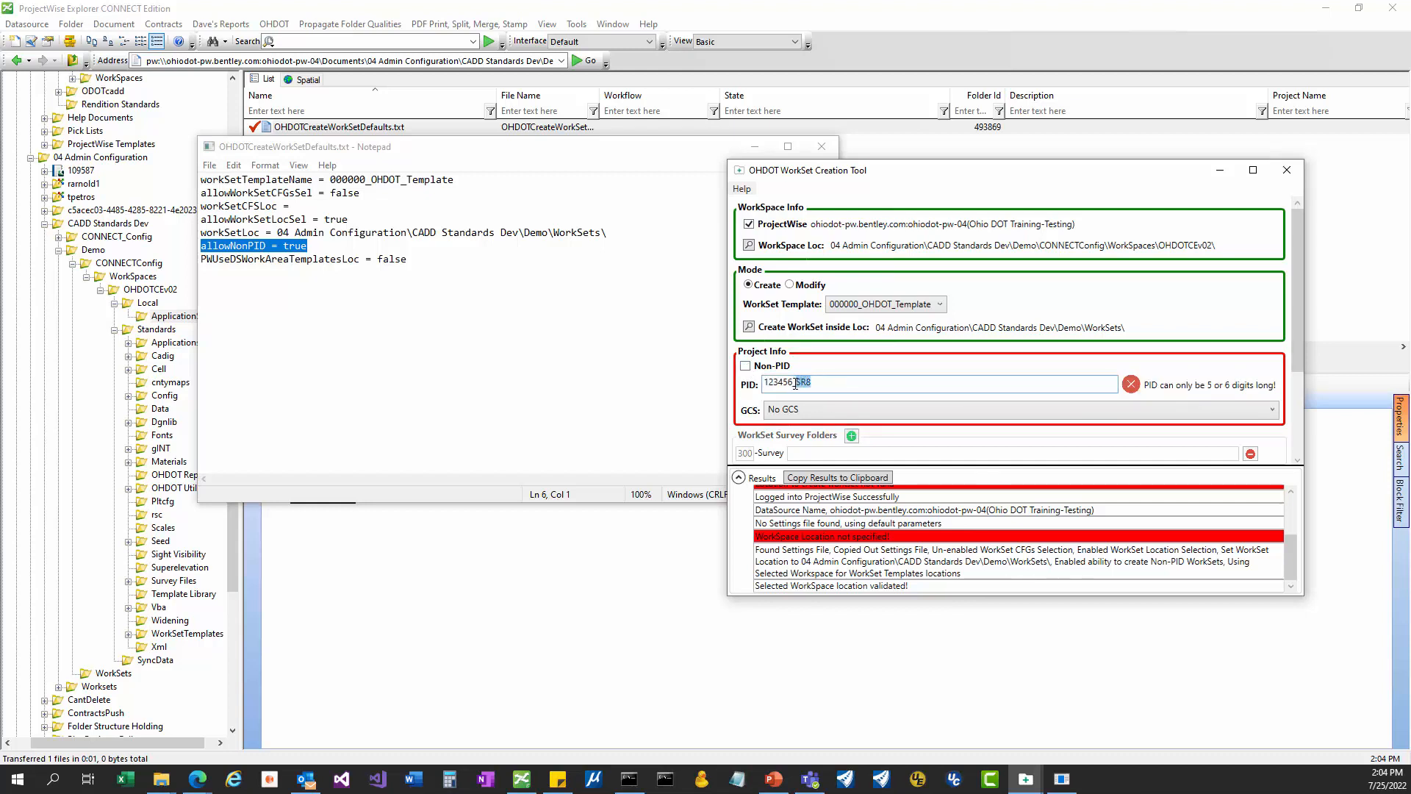
key(BackSpace)
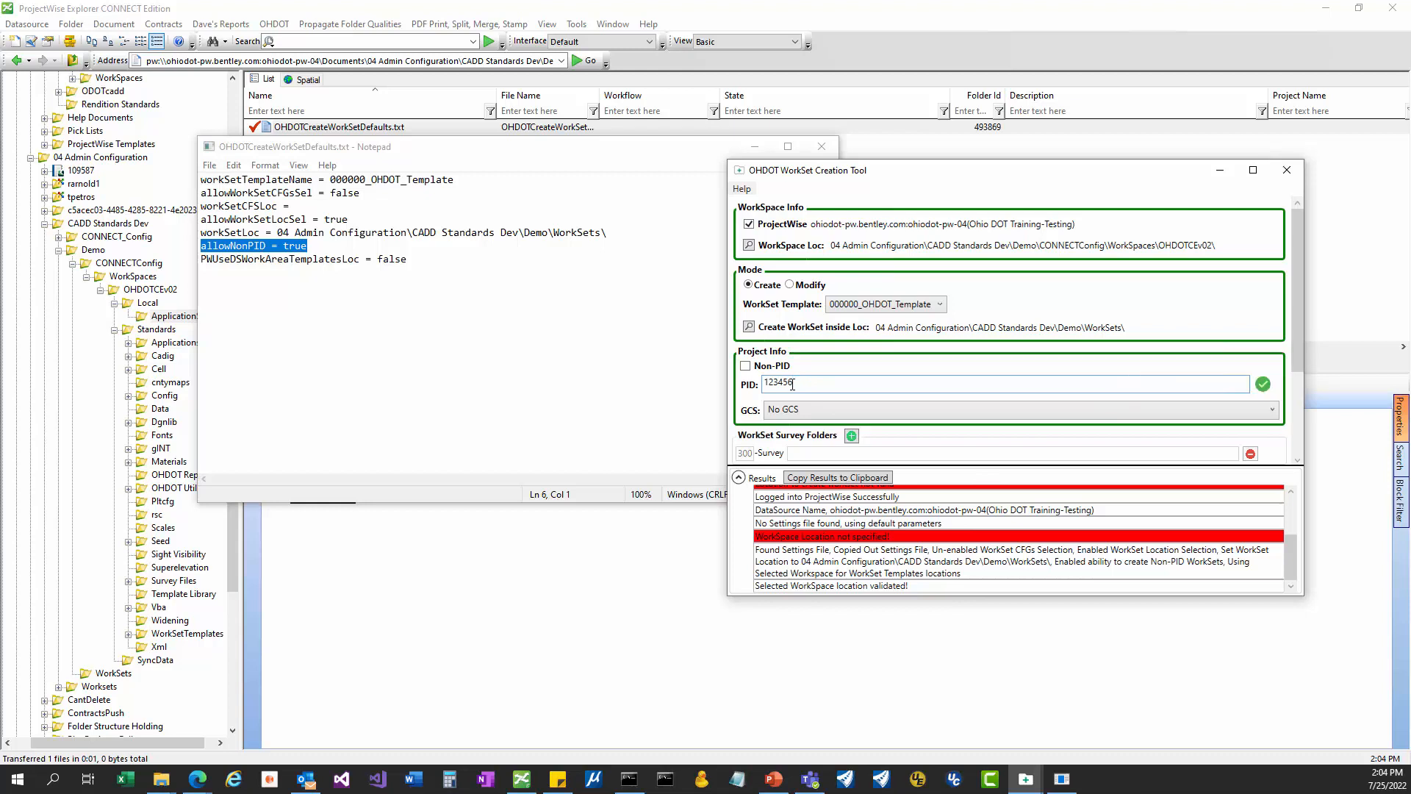
Check allowNonPID in the defaults file, toggle Non-PID on and off, leaving it unchecked.
click(301, 247)
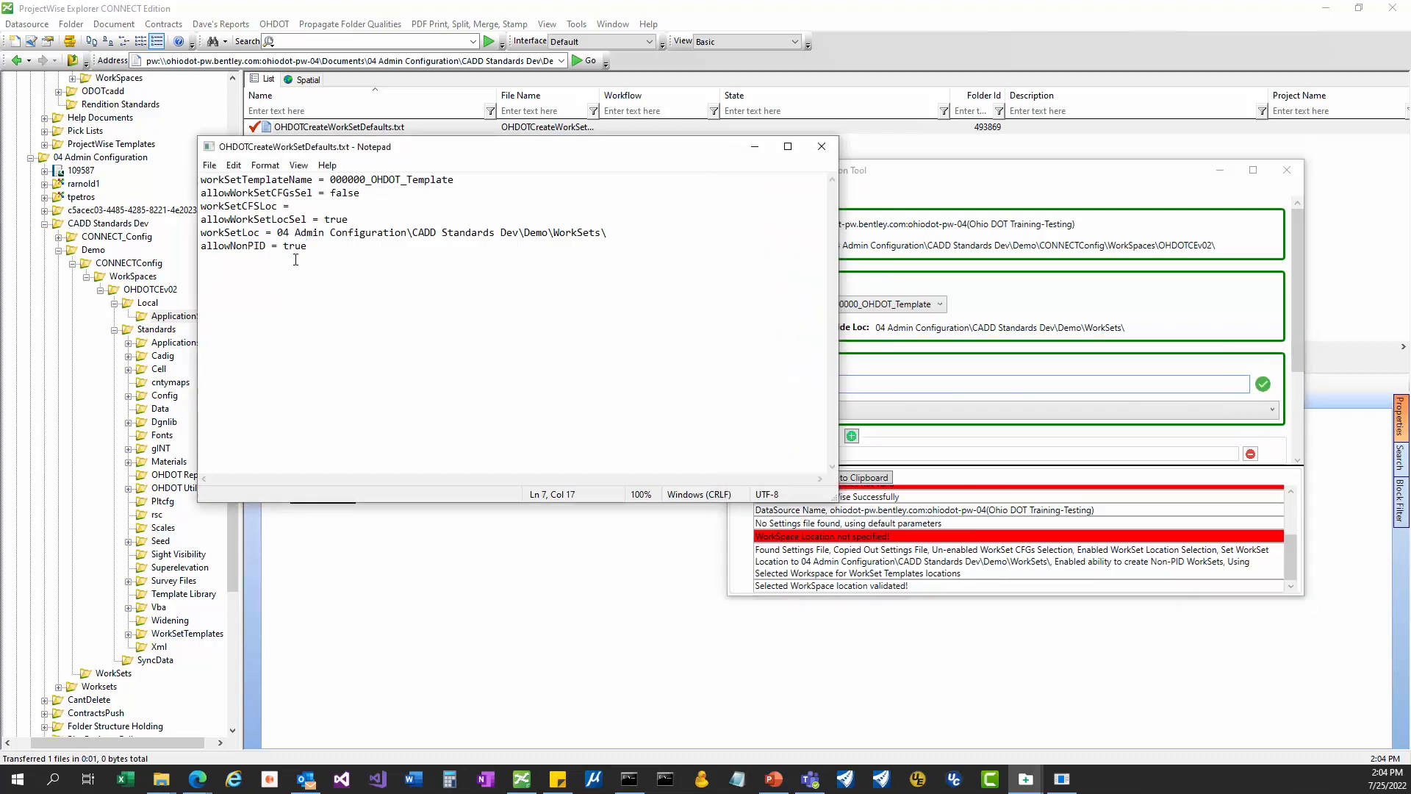
drag(202, 249, 311, 250)
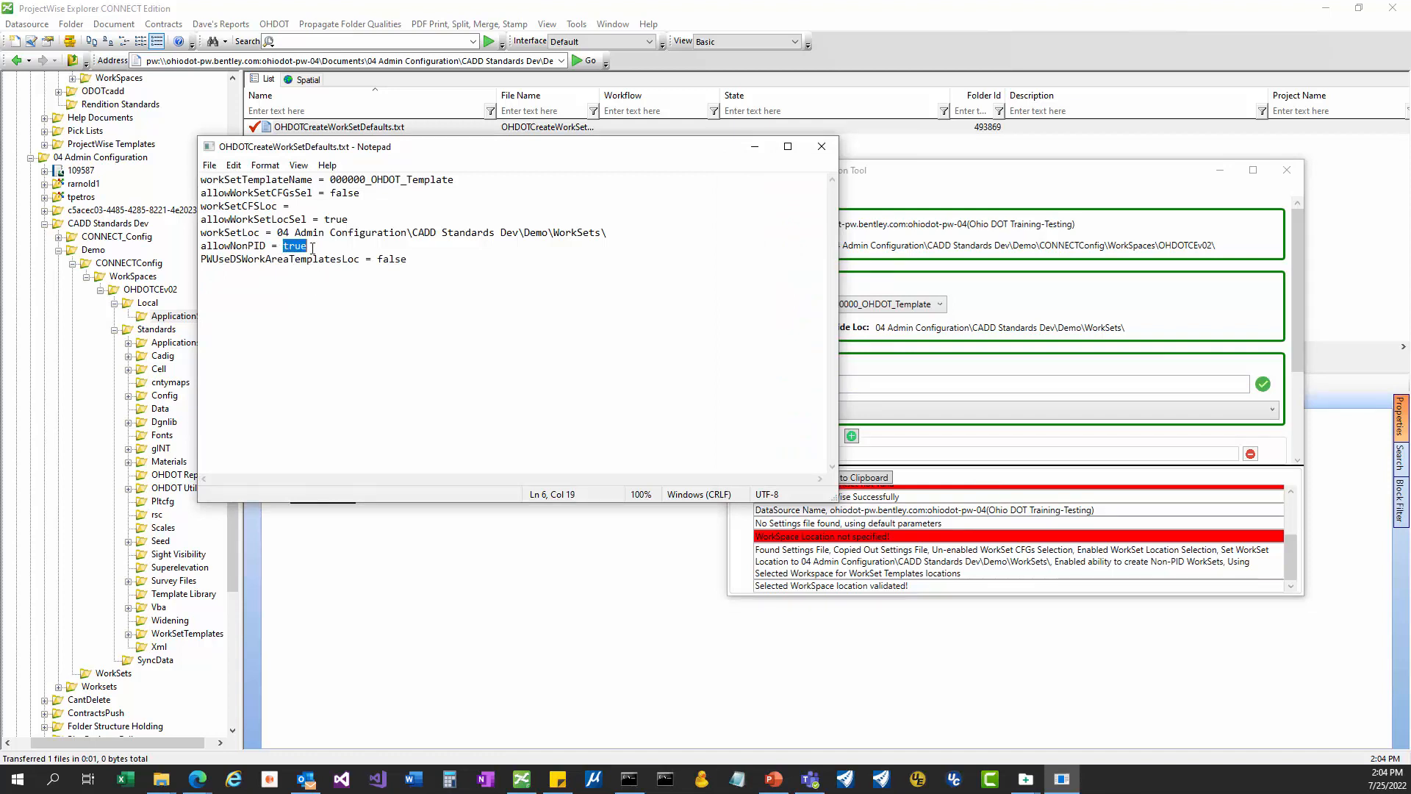
click(893, 383)
click(748, 365)
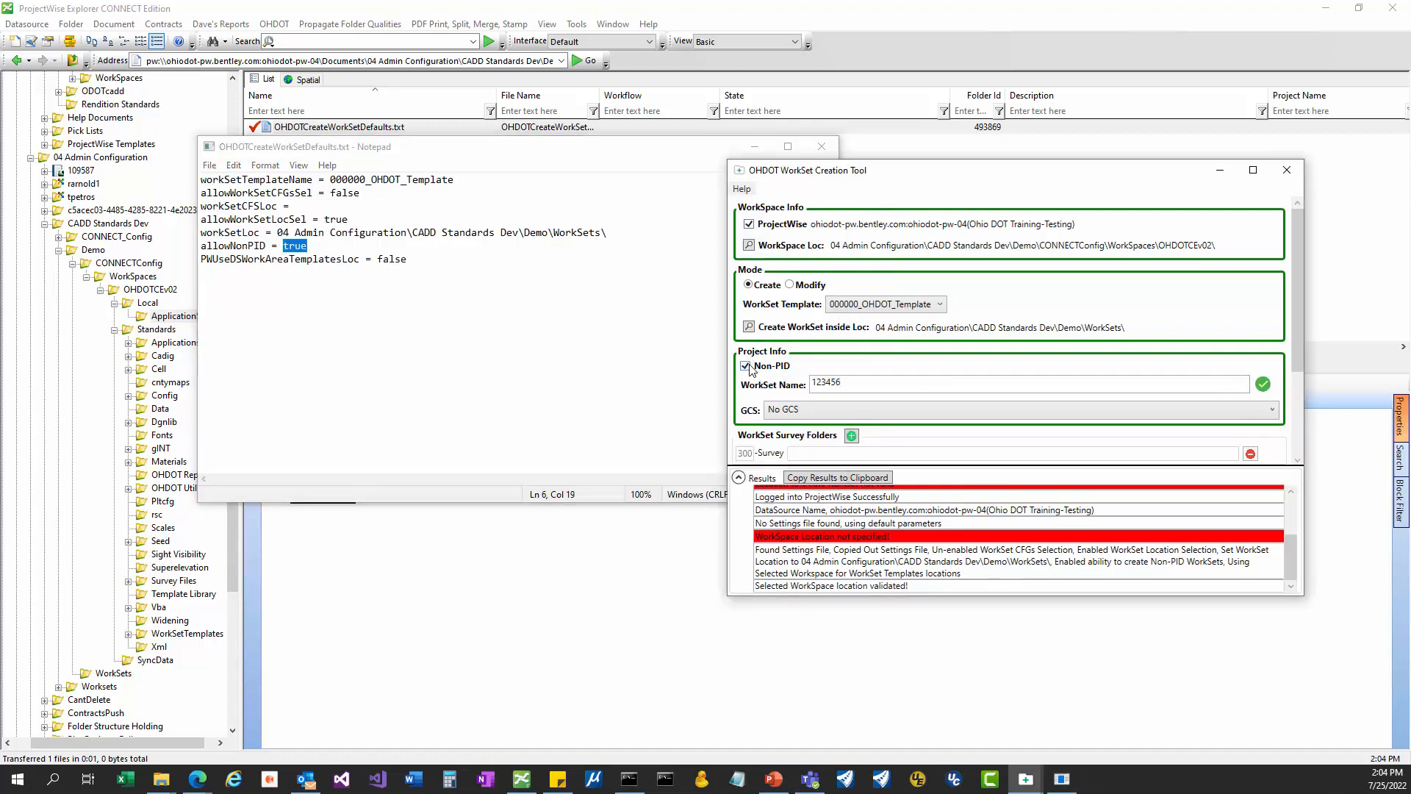
click(748, 365)
click(749, 365)
click(749, 365)
click(749, 366)
click(749, 365)
drag(800, 382, 750, 391)
click(737, 362)
click(493, 325)
drag(1039, 172, 1080, 114)
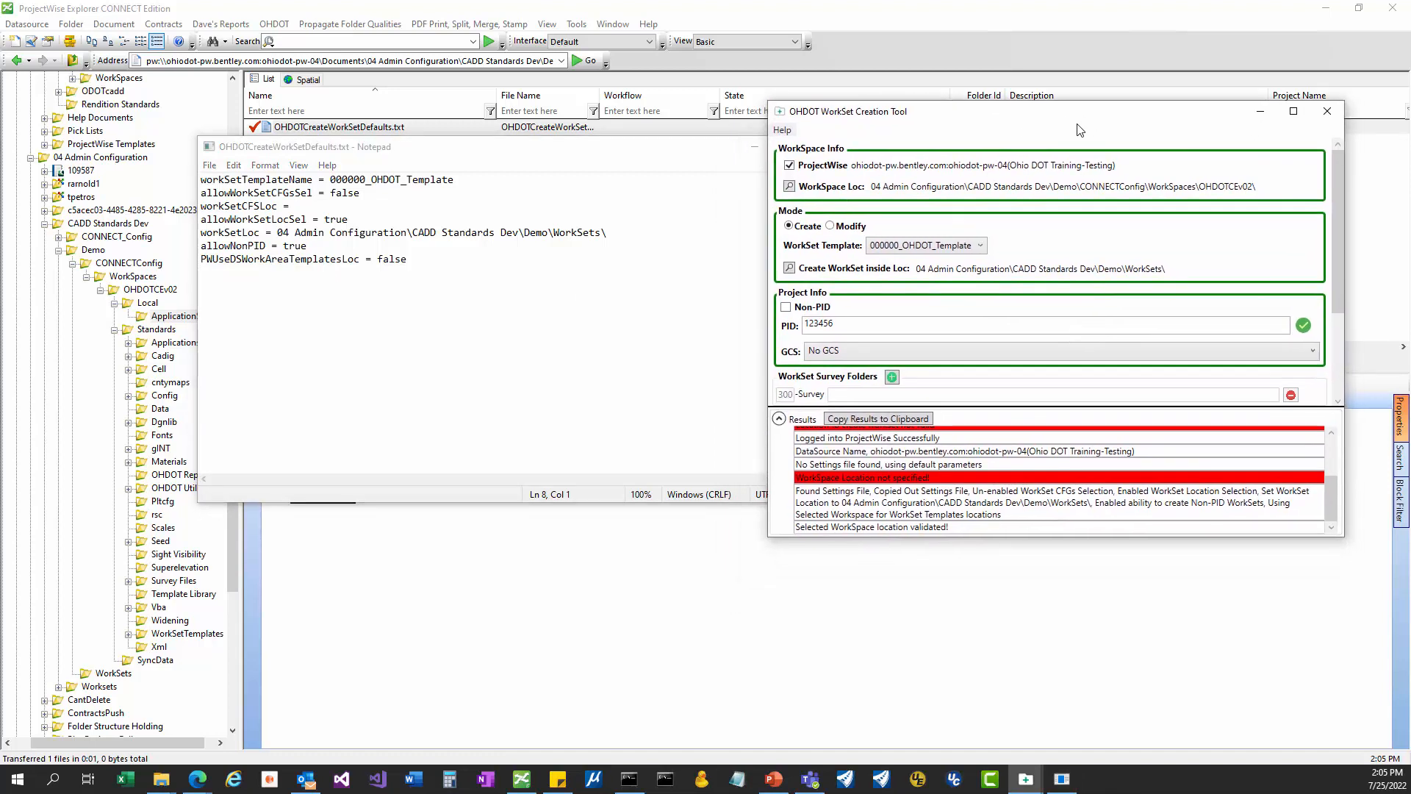
click(819, 355)
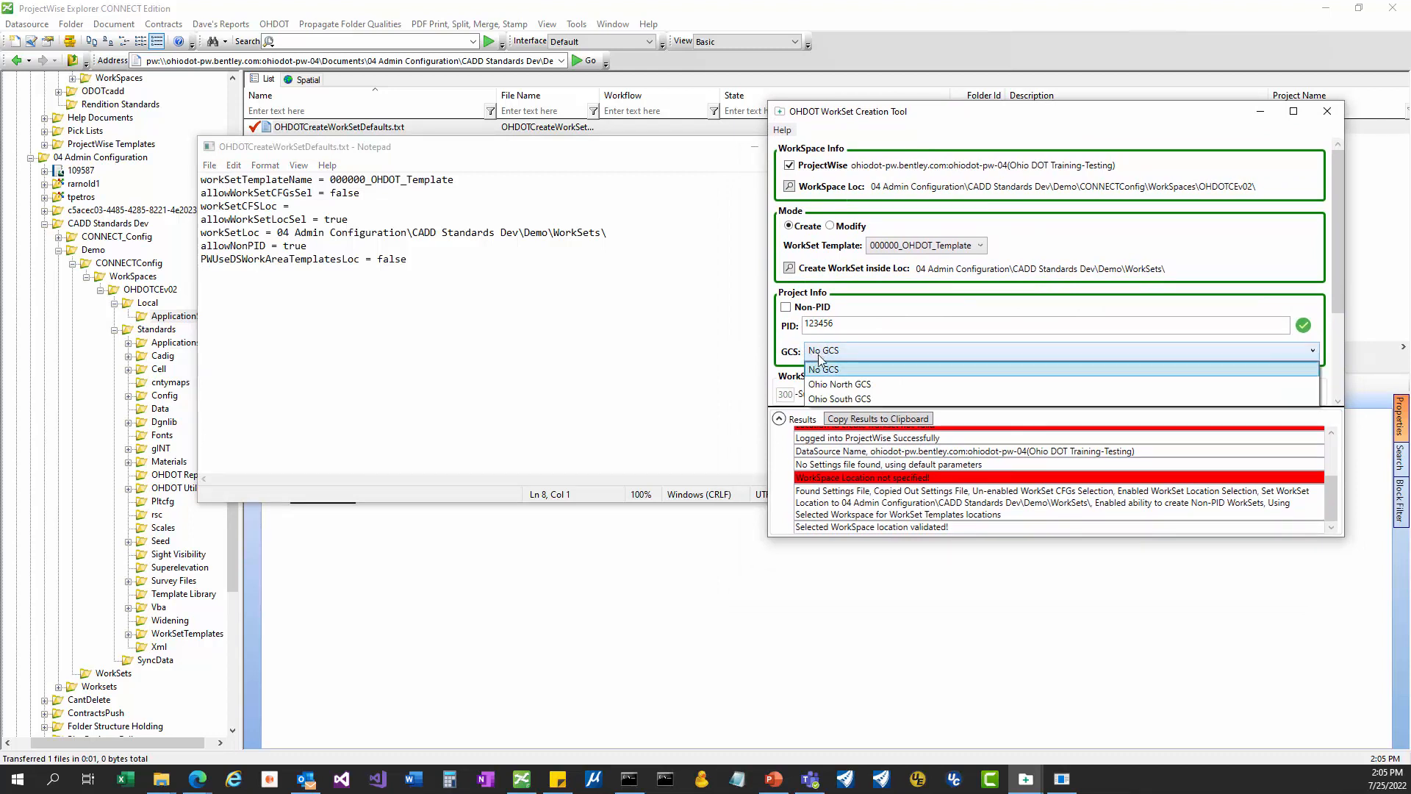
click(883, 354)
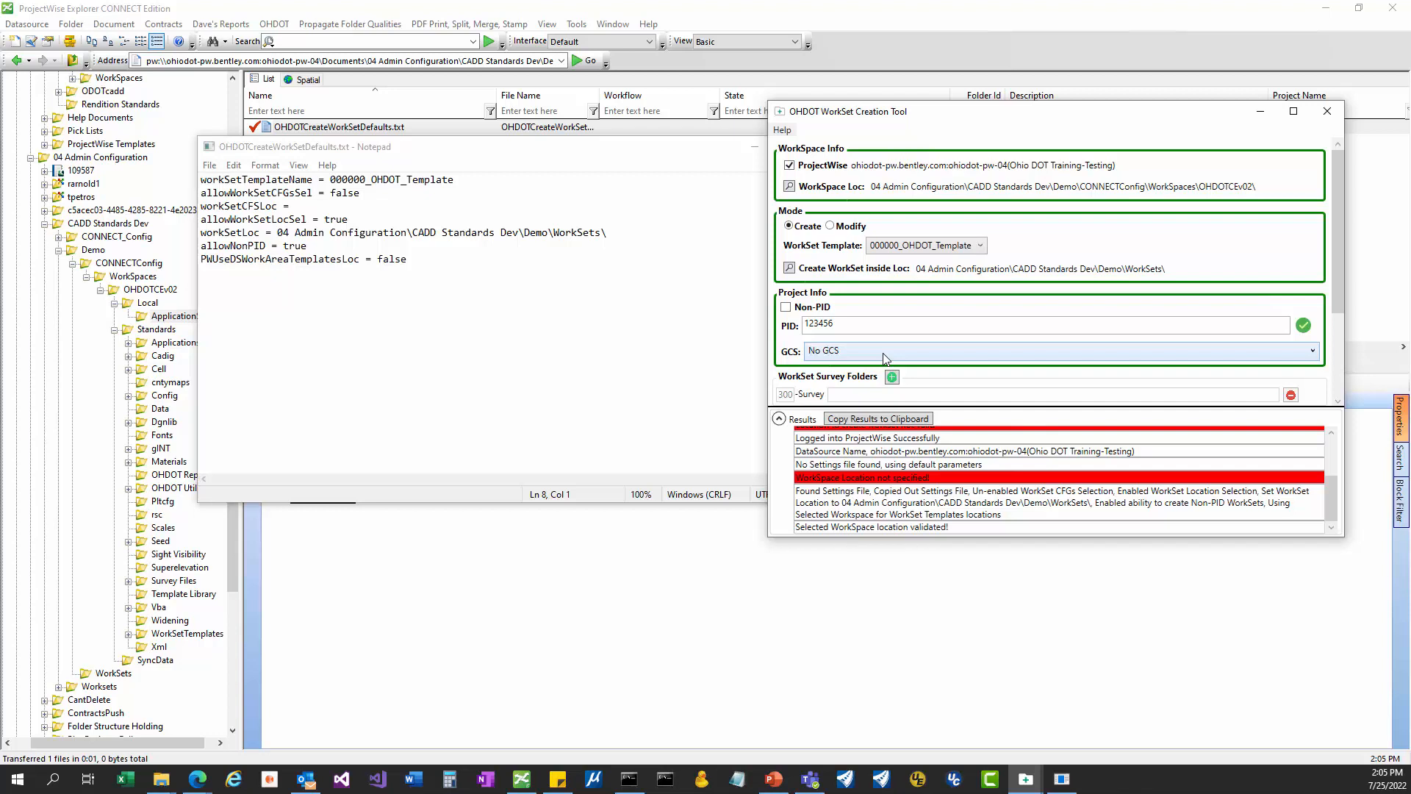
click(886, 353)
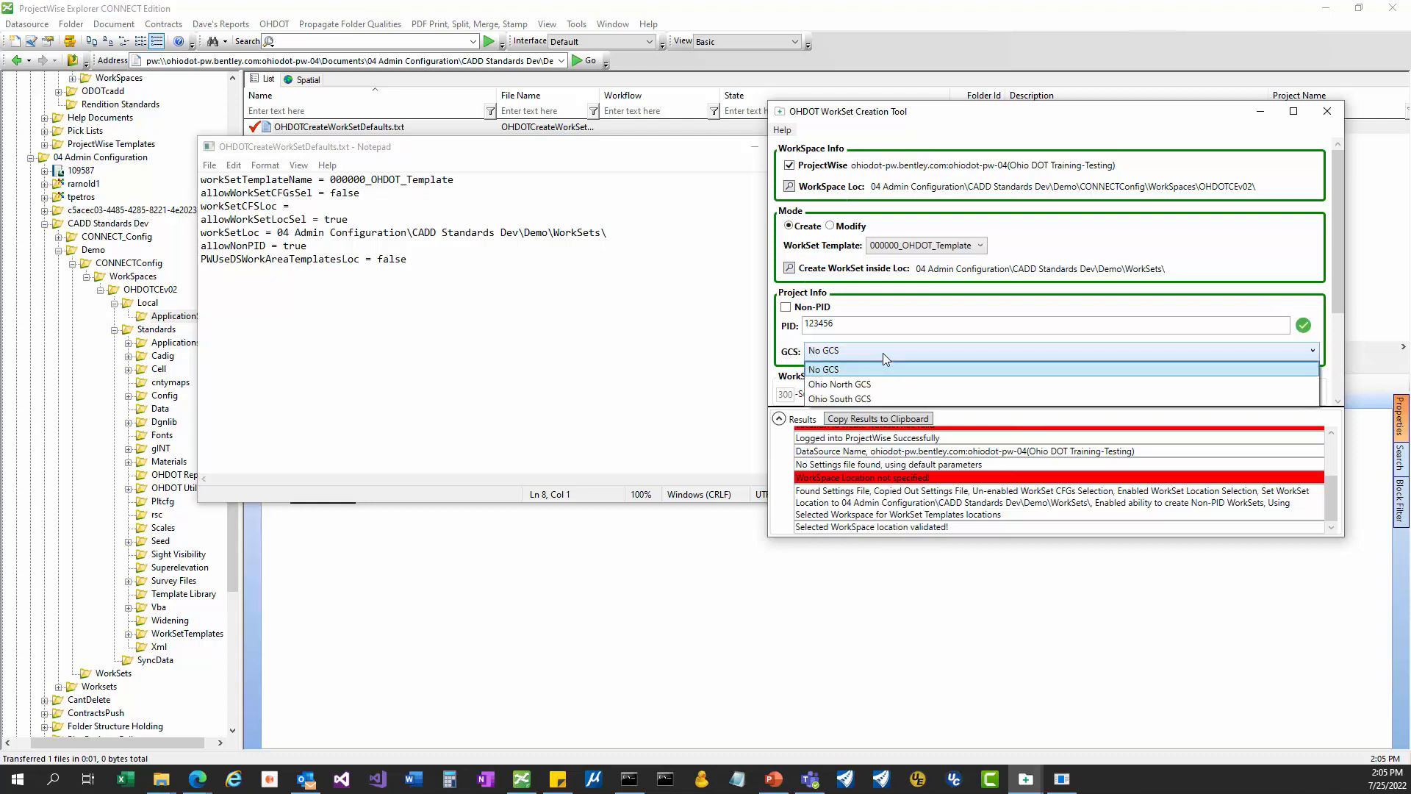
click(849, 368)
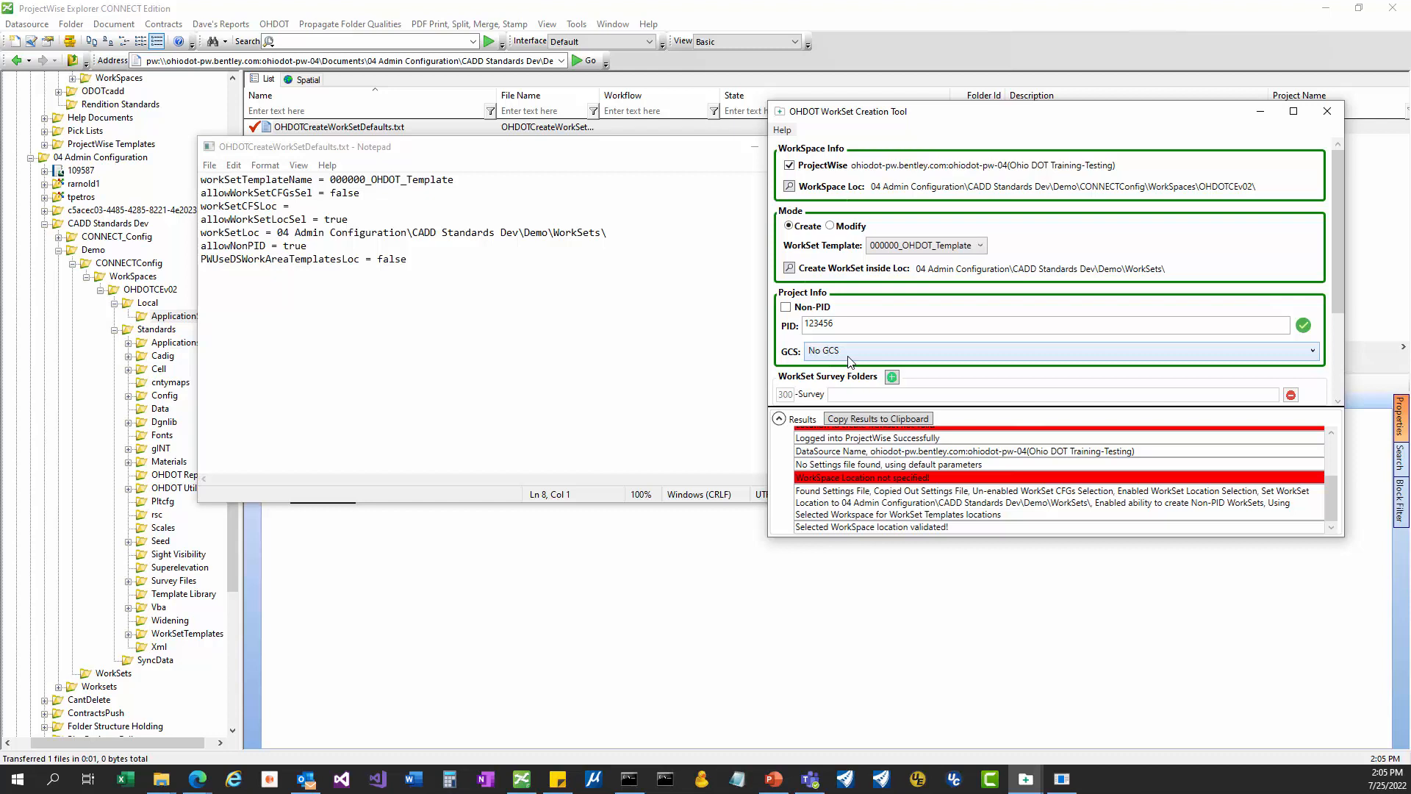
click(849, 351)
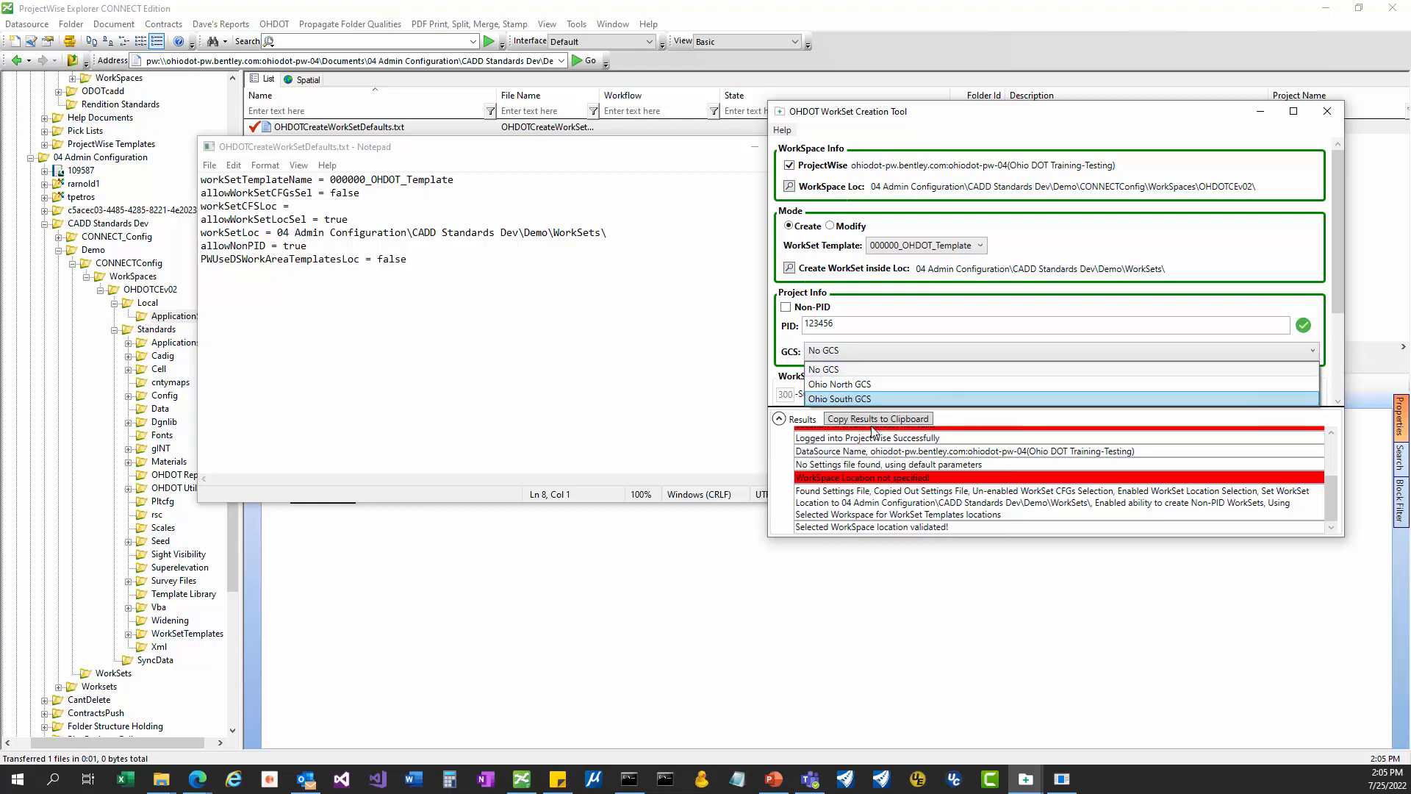
click(855, 357)
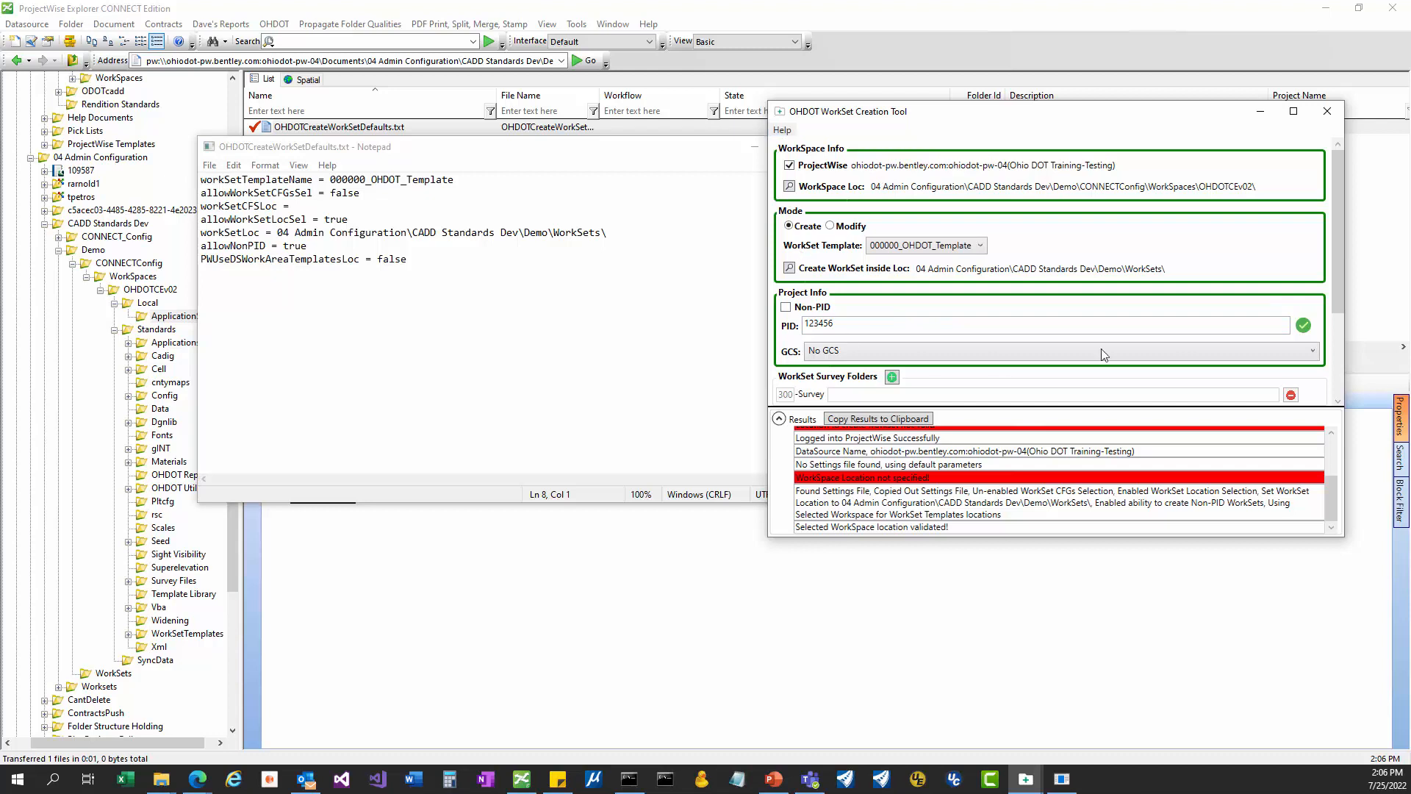
Add a new survey folder named CompanyABC and set its number to 301.
scroll(977, 321, down, 3)
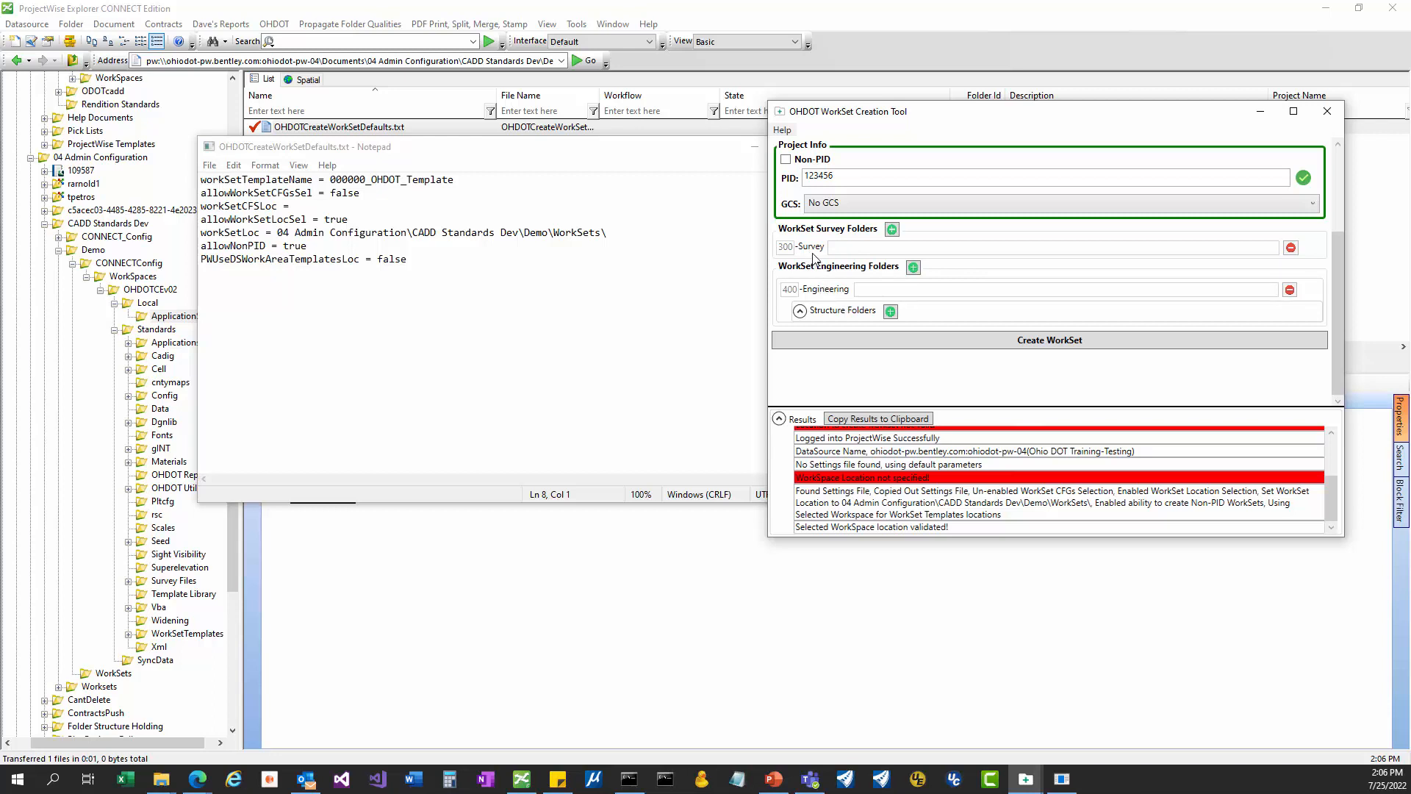
click(892, 229)
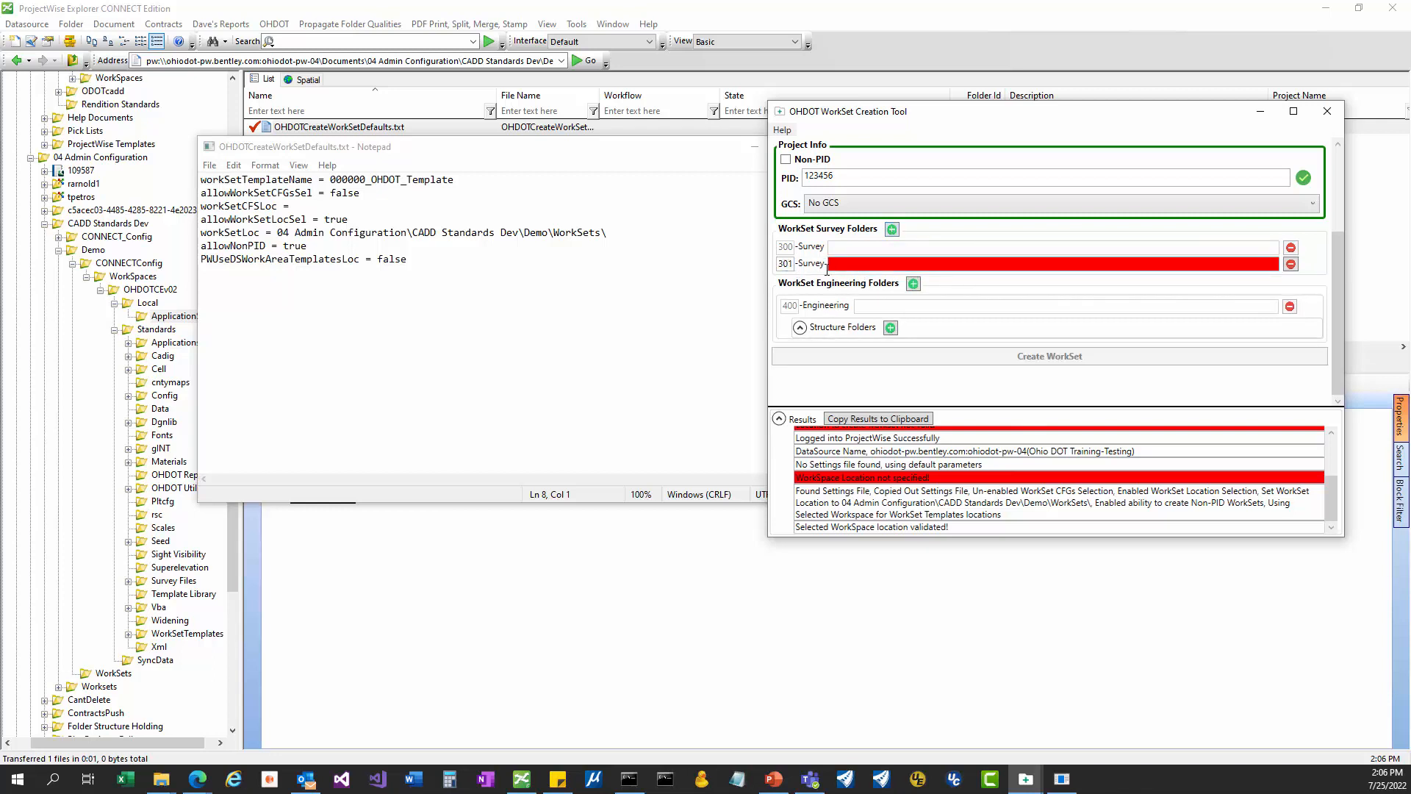
click(873, 263)
text(C)
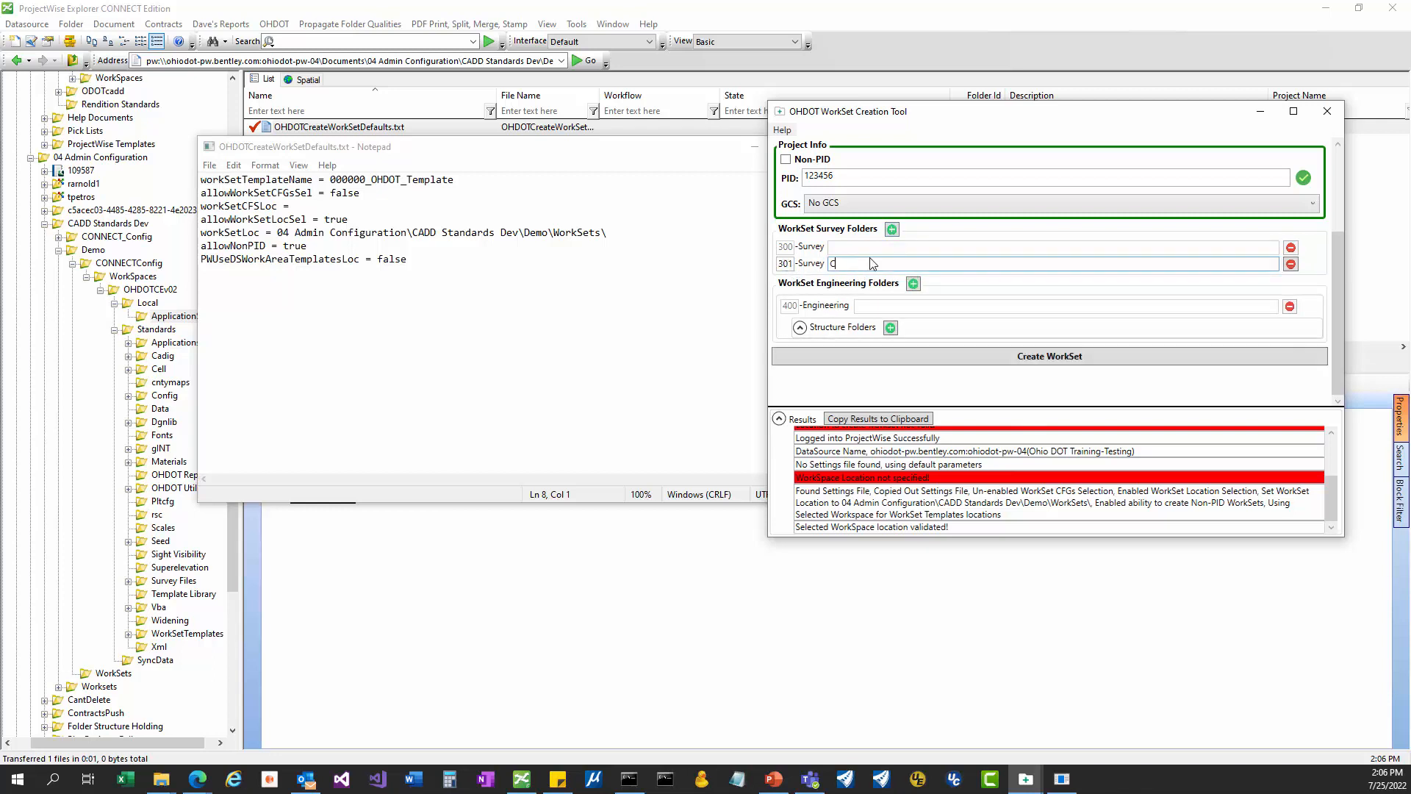
text(ompanyABC)
click(794, 264)
key(BackSpace)
text(2)
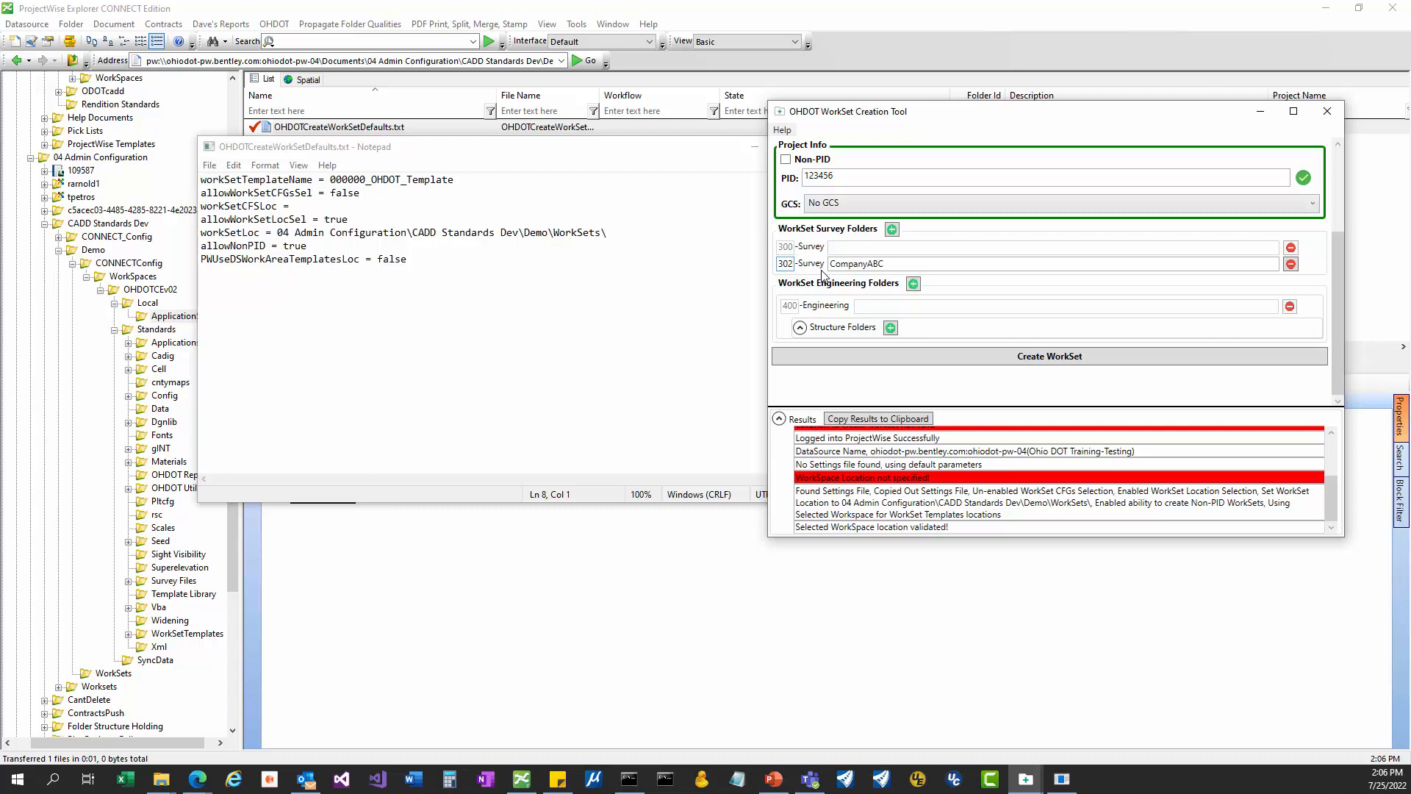
key(BackSpace)
text(3)
key(BackSpace)
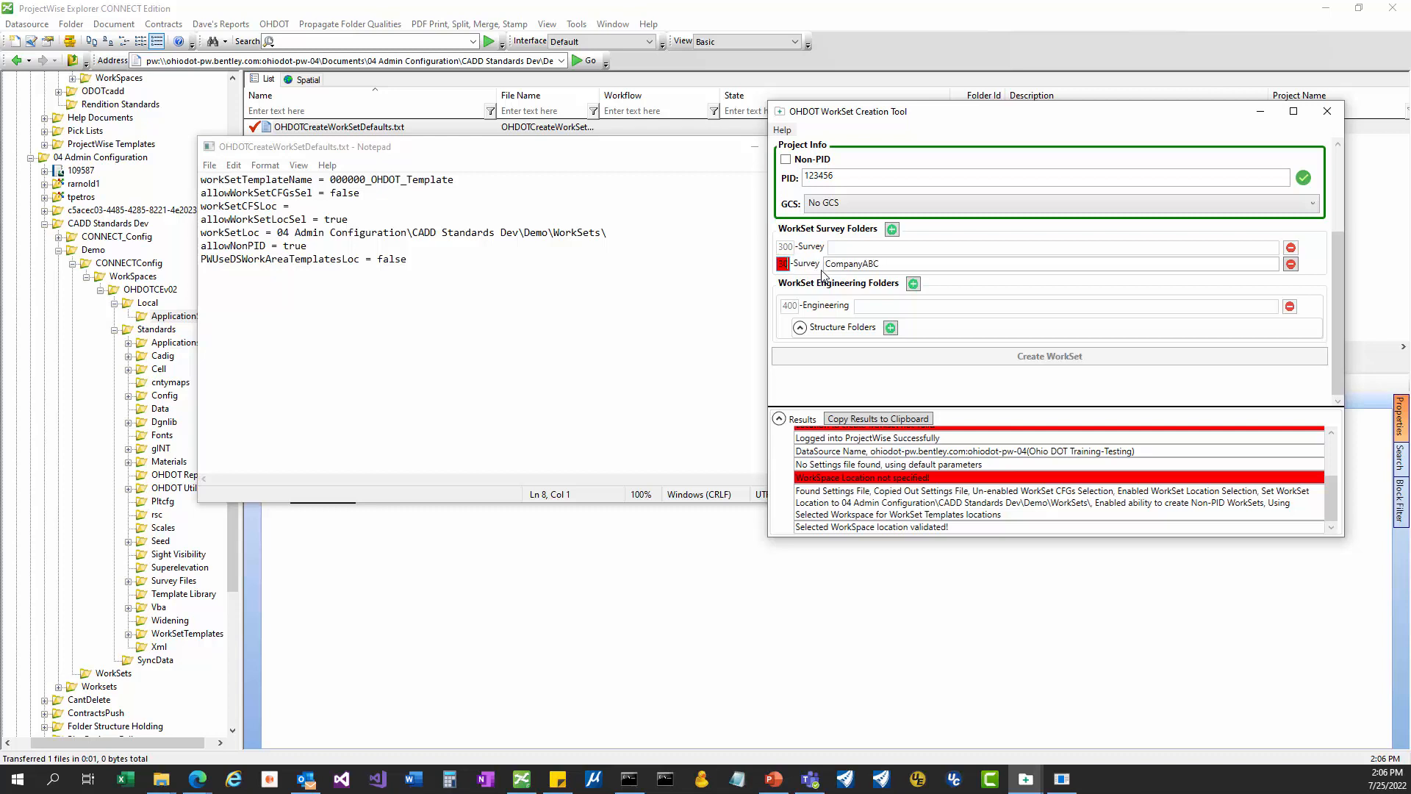
text(1)
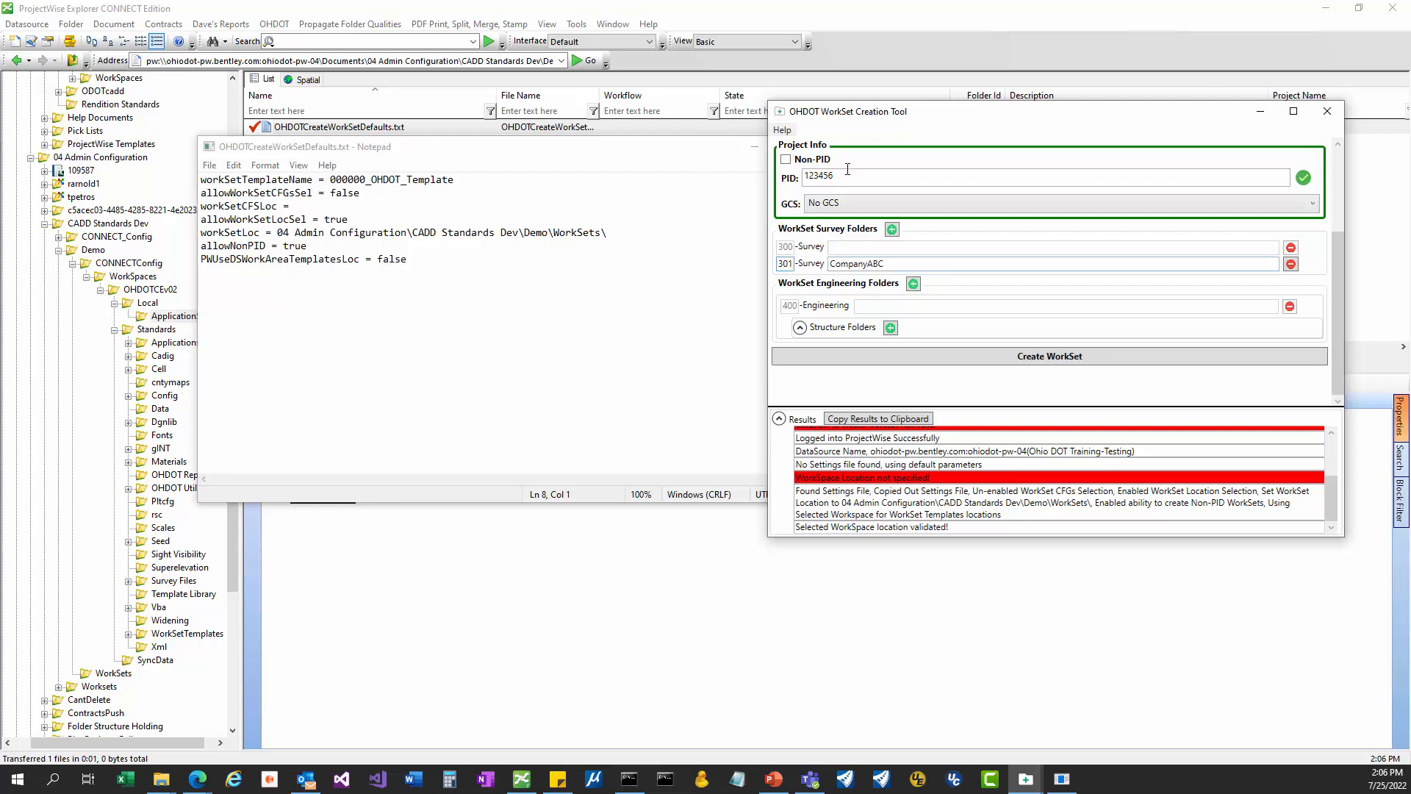
Add a 401-Engineering folder named CompanyXYZ.
click(913, 284)
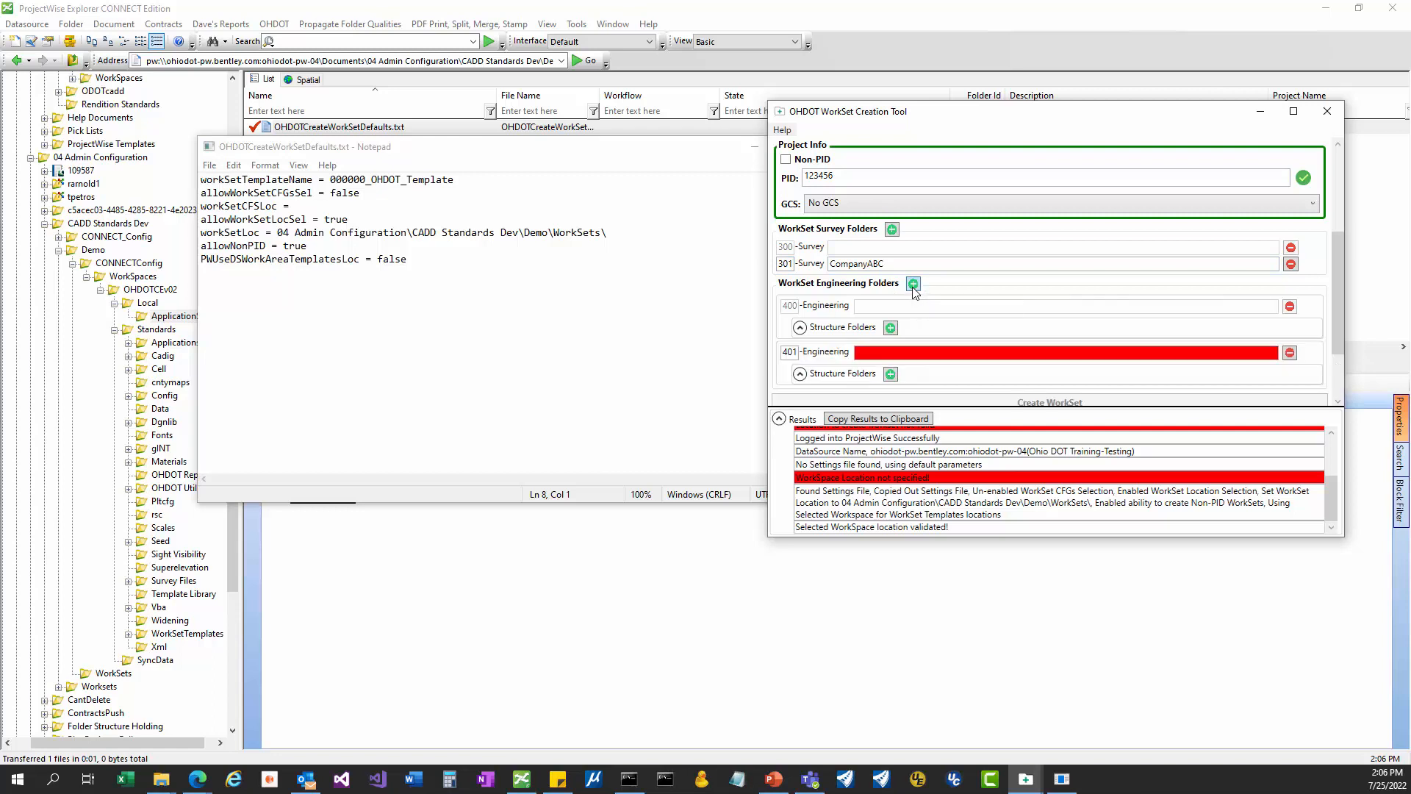
scroll(842, 317, down, 2)
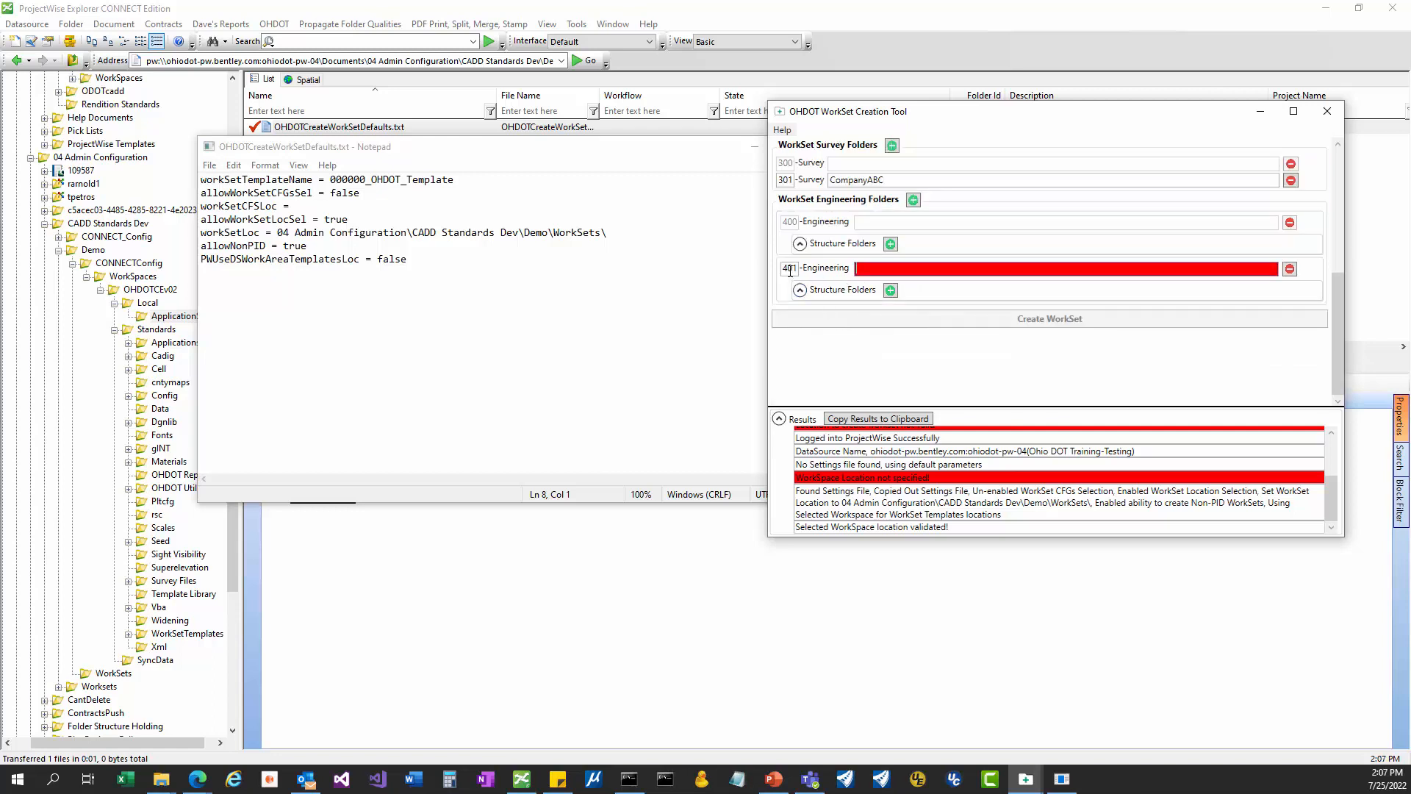
click(874, 270)
text(CompanyXYZ)
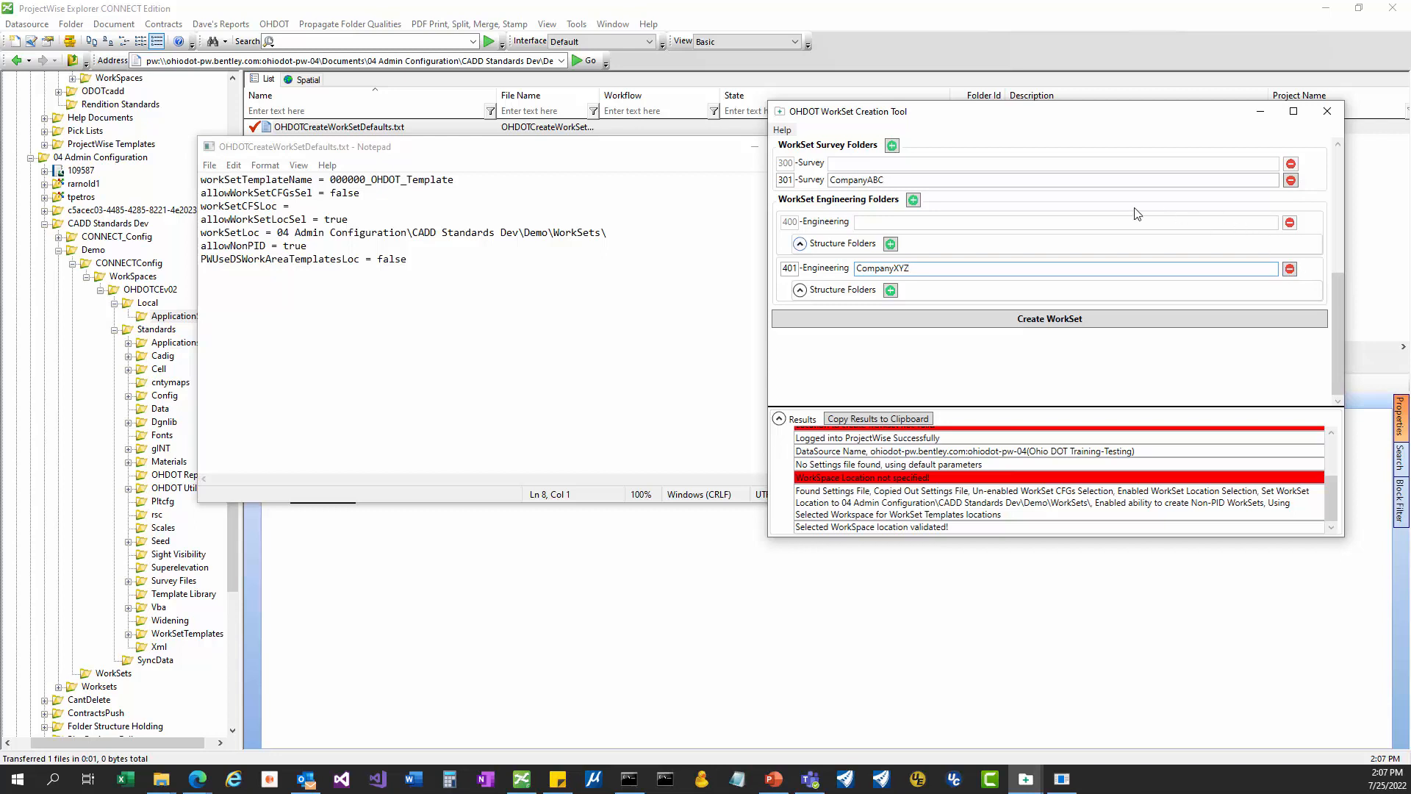
Add three structure folders under 400-Engineering: Bridge, Culvert and Wall.
click(890, 244)
click(890, 243)
click(890, 243)
click(846, 269)
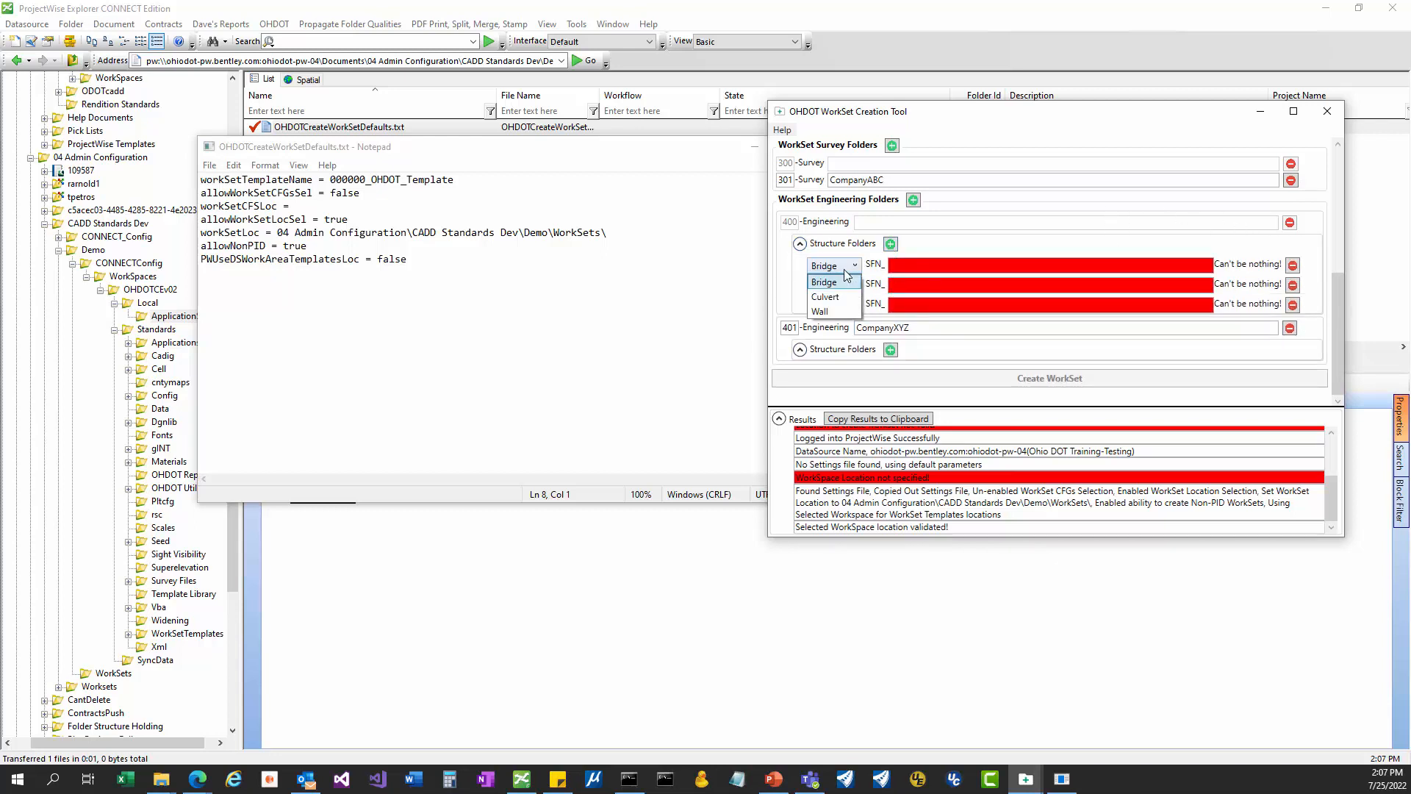
click(847, 277)
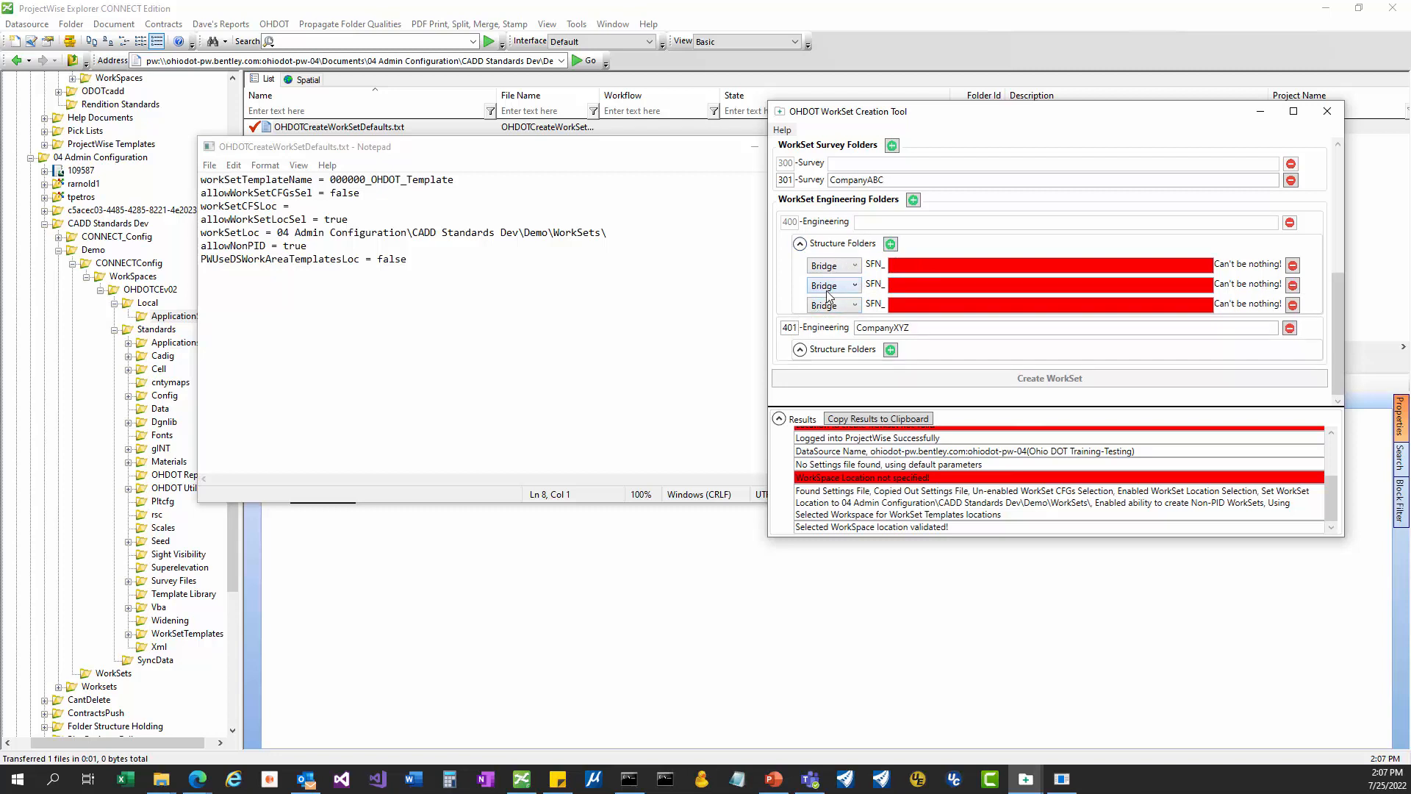
click(858, 289)
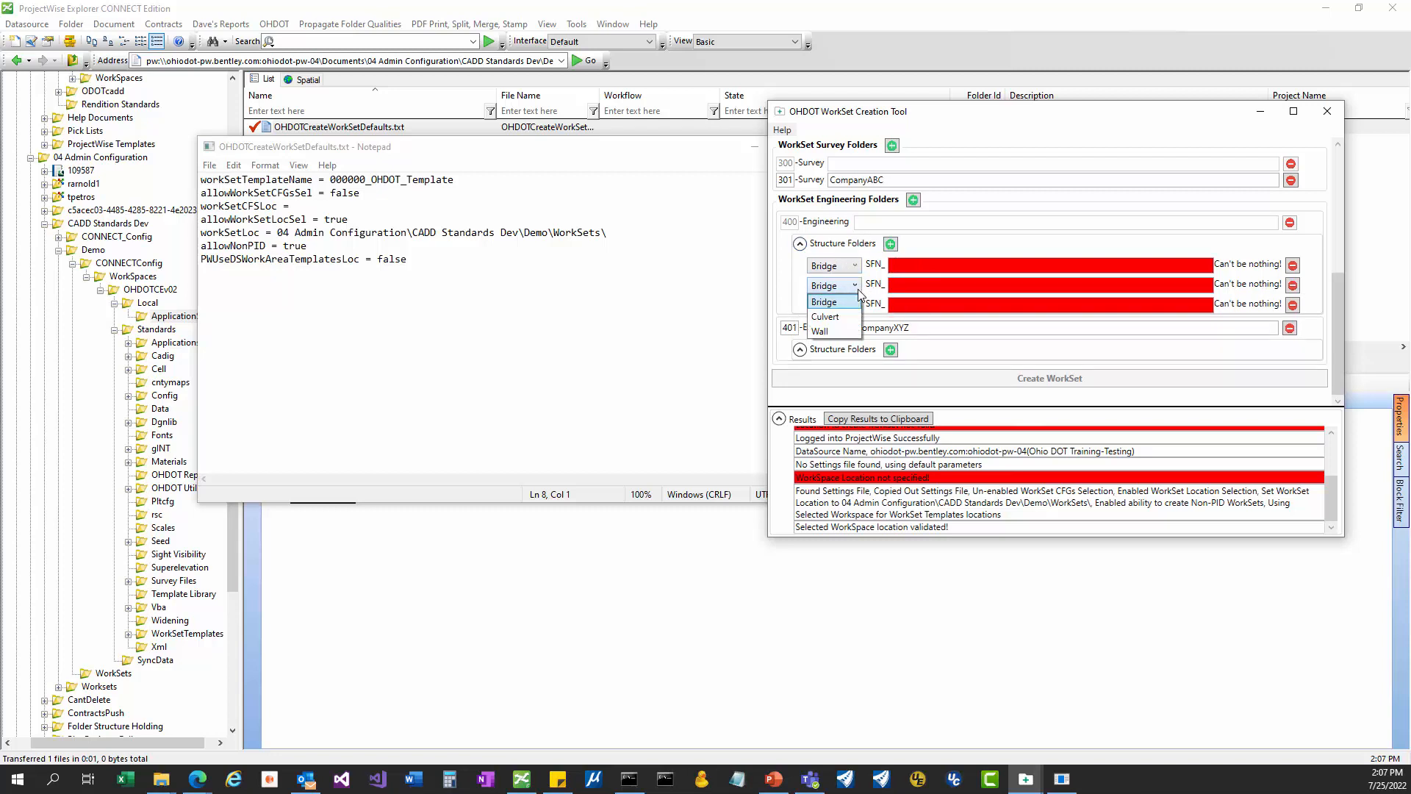
click(844, 317)
click(855, 305)
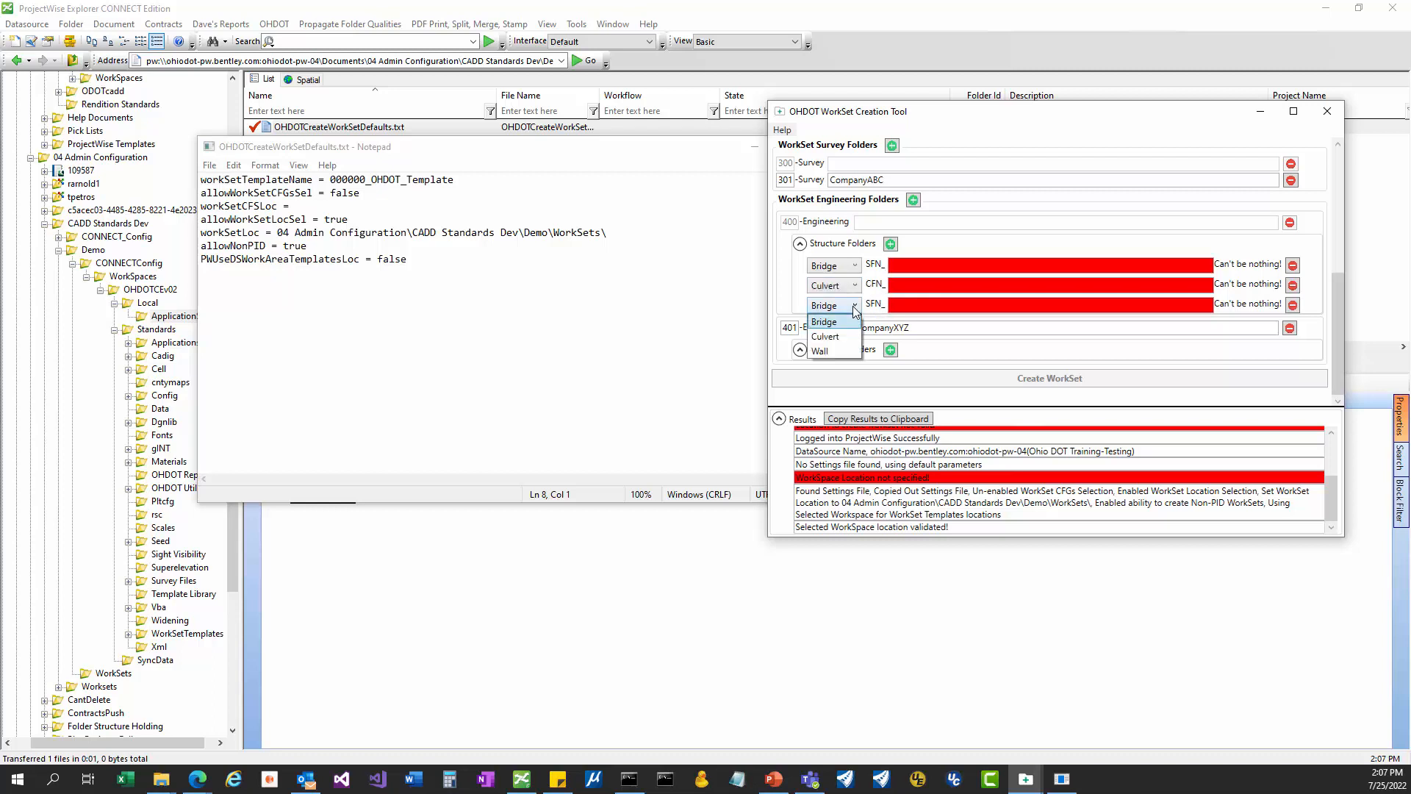
click(827, 351)
Enter structure numbers 1234567 for the bridge, 1234555 for the culvert and 0001 for the wall.
click(940, 266)
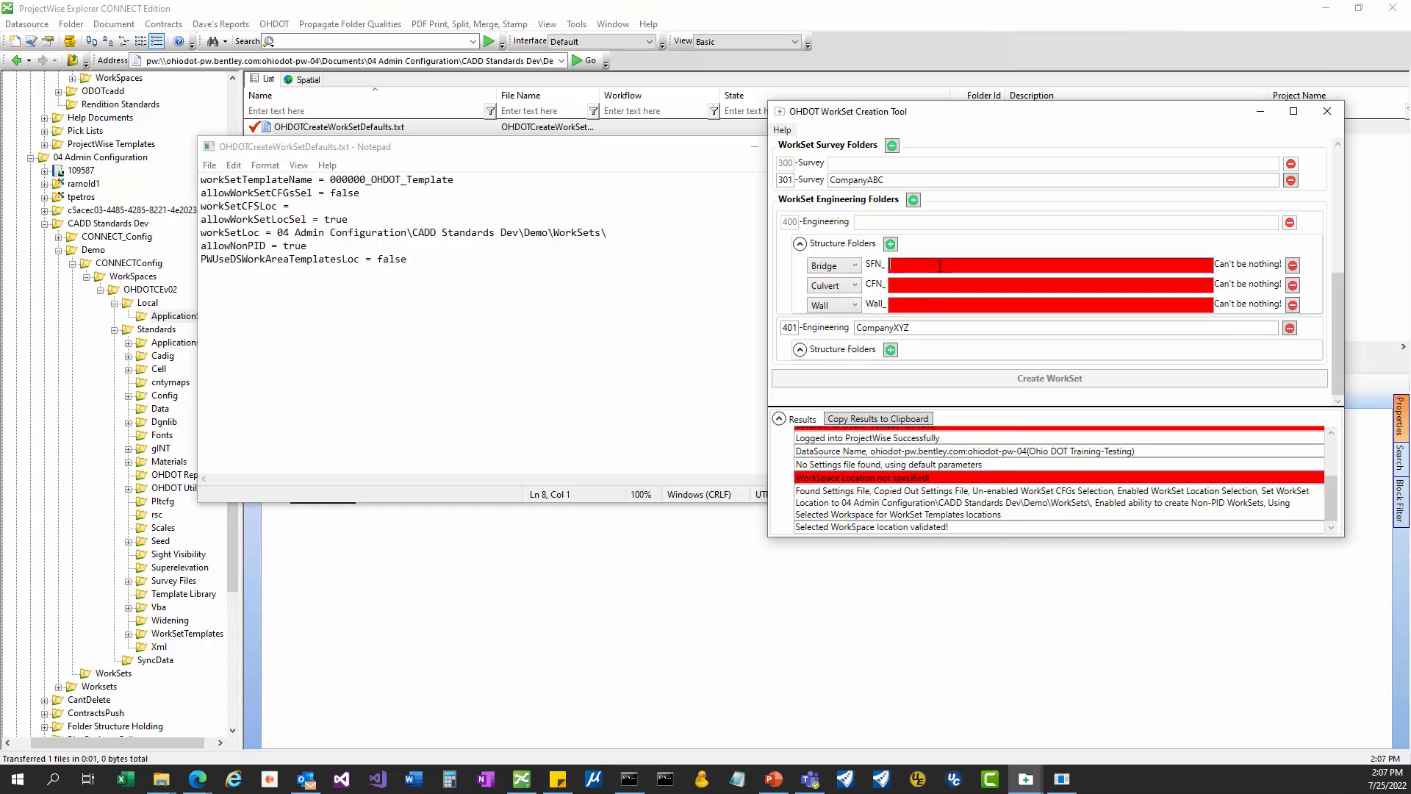
text(1234567)
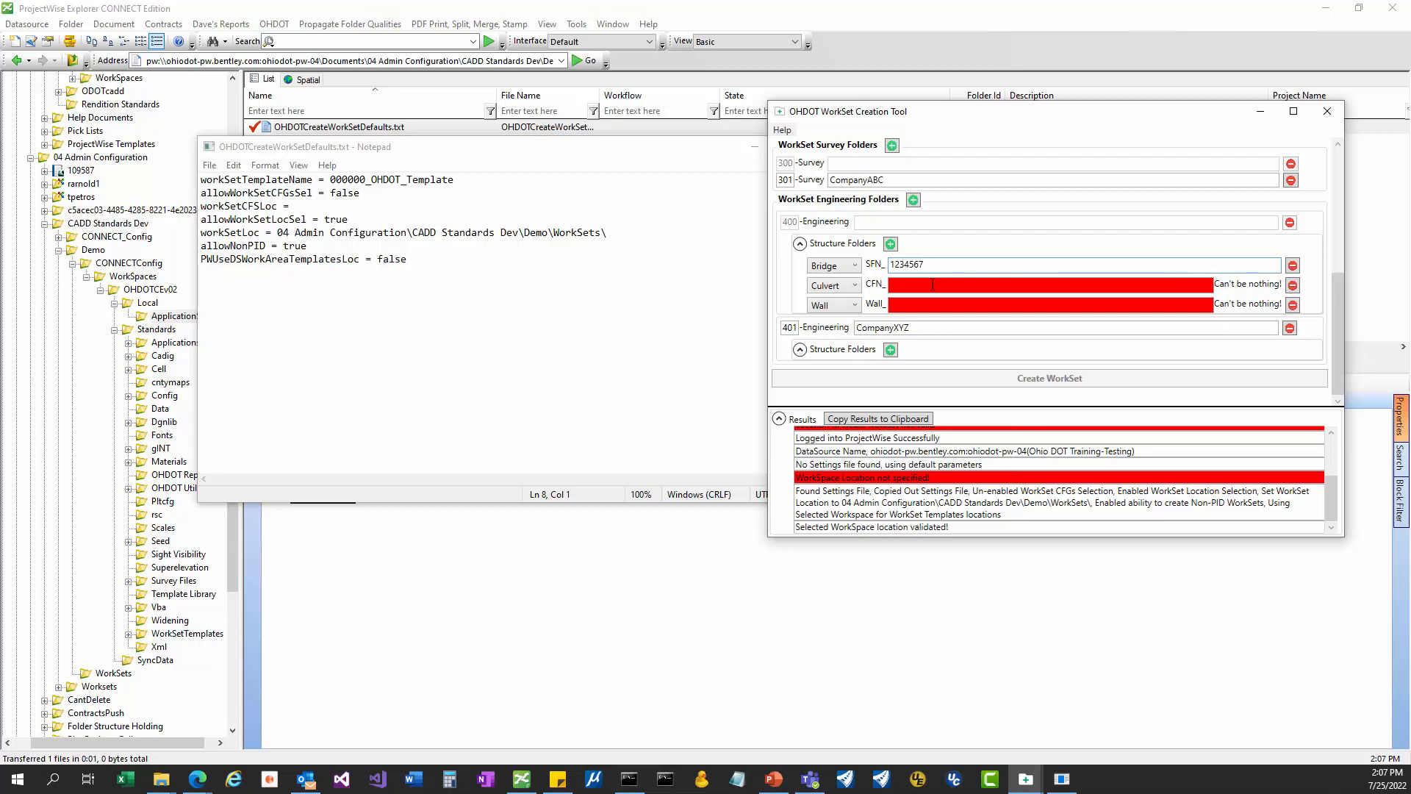
click(931, 284)
text(123)
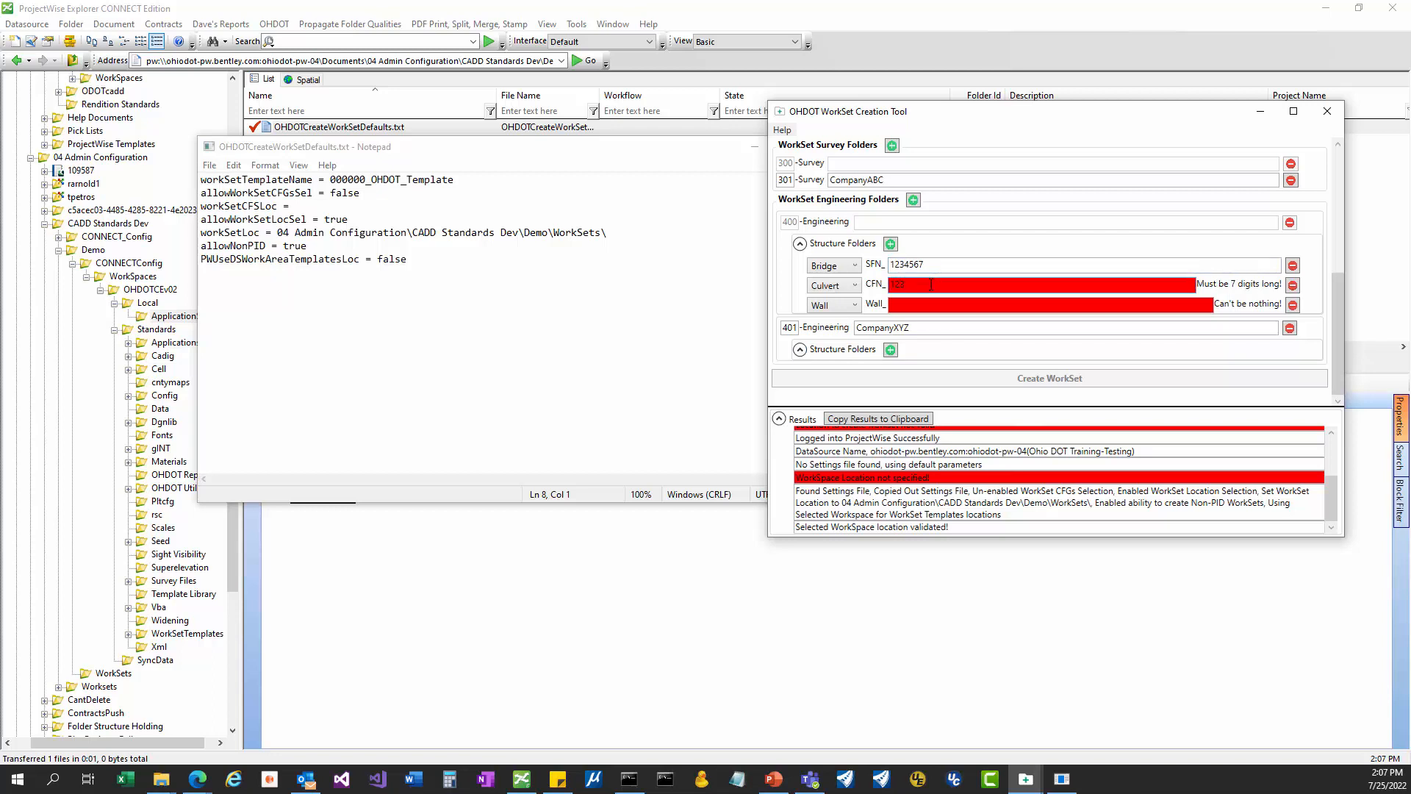
text(45)
text(5555)
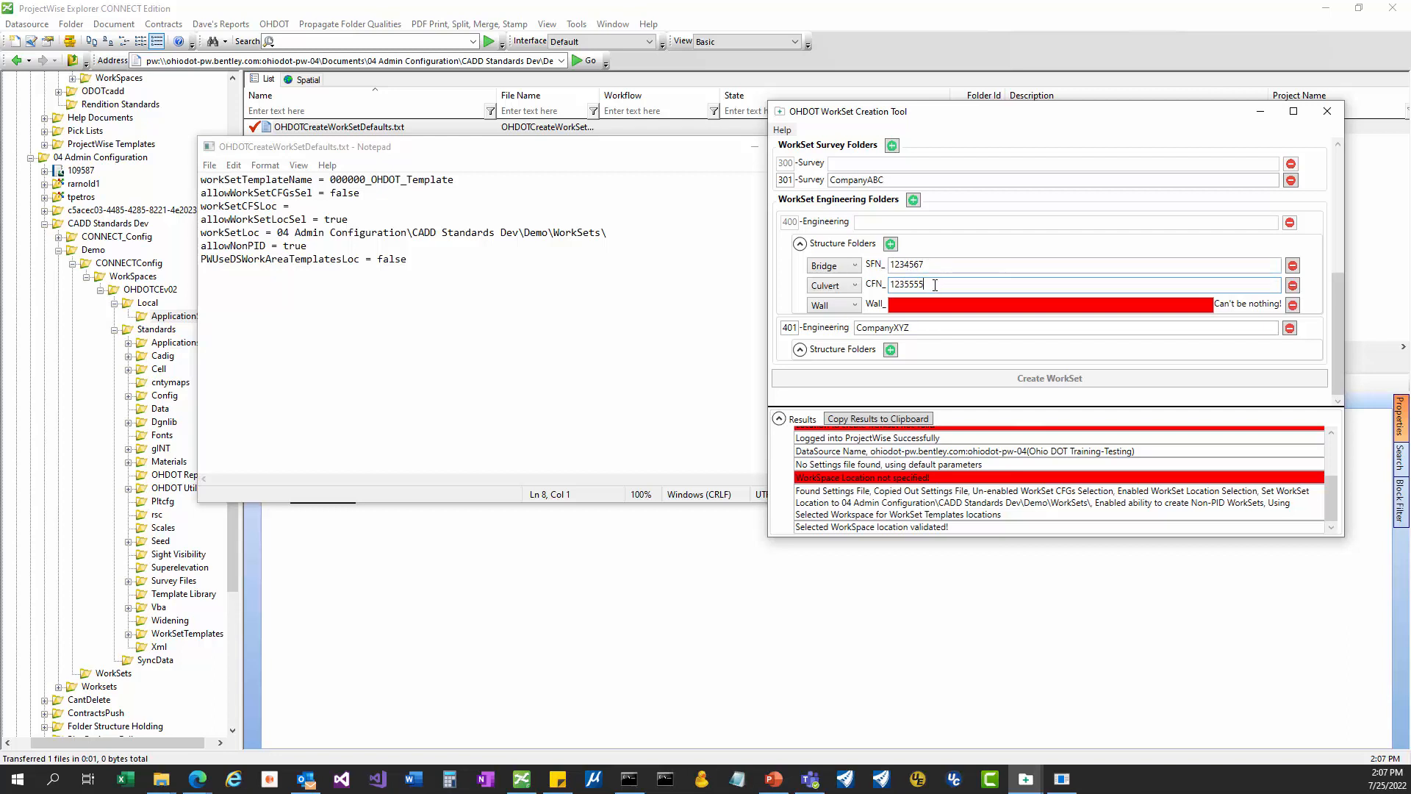
key(Left)
key(Left)
click(915, 305)
text(0001)
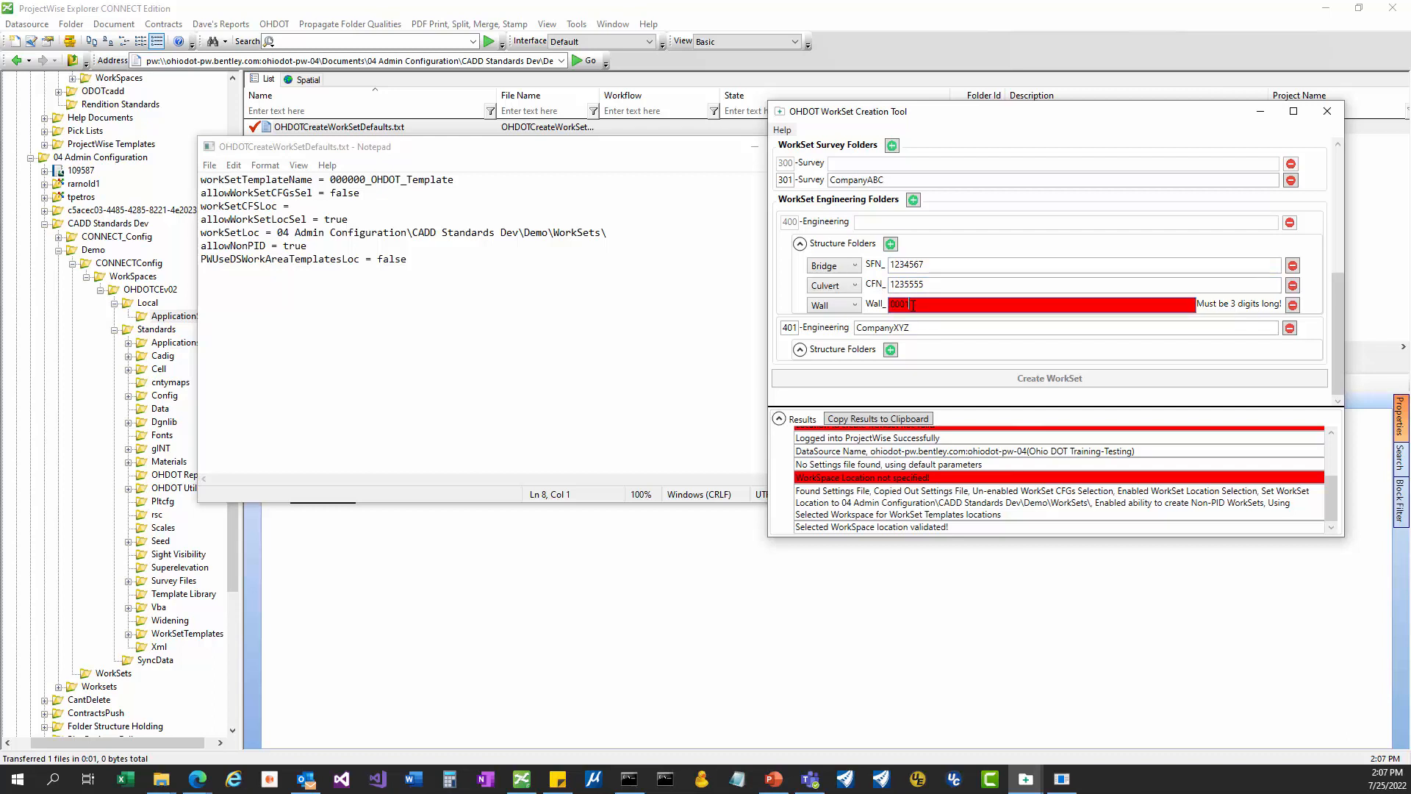
key(BackSpace)
key(BackSpace)
text(1)
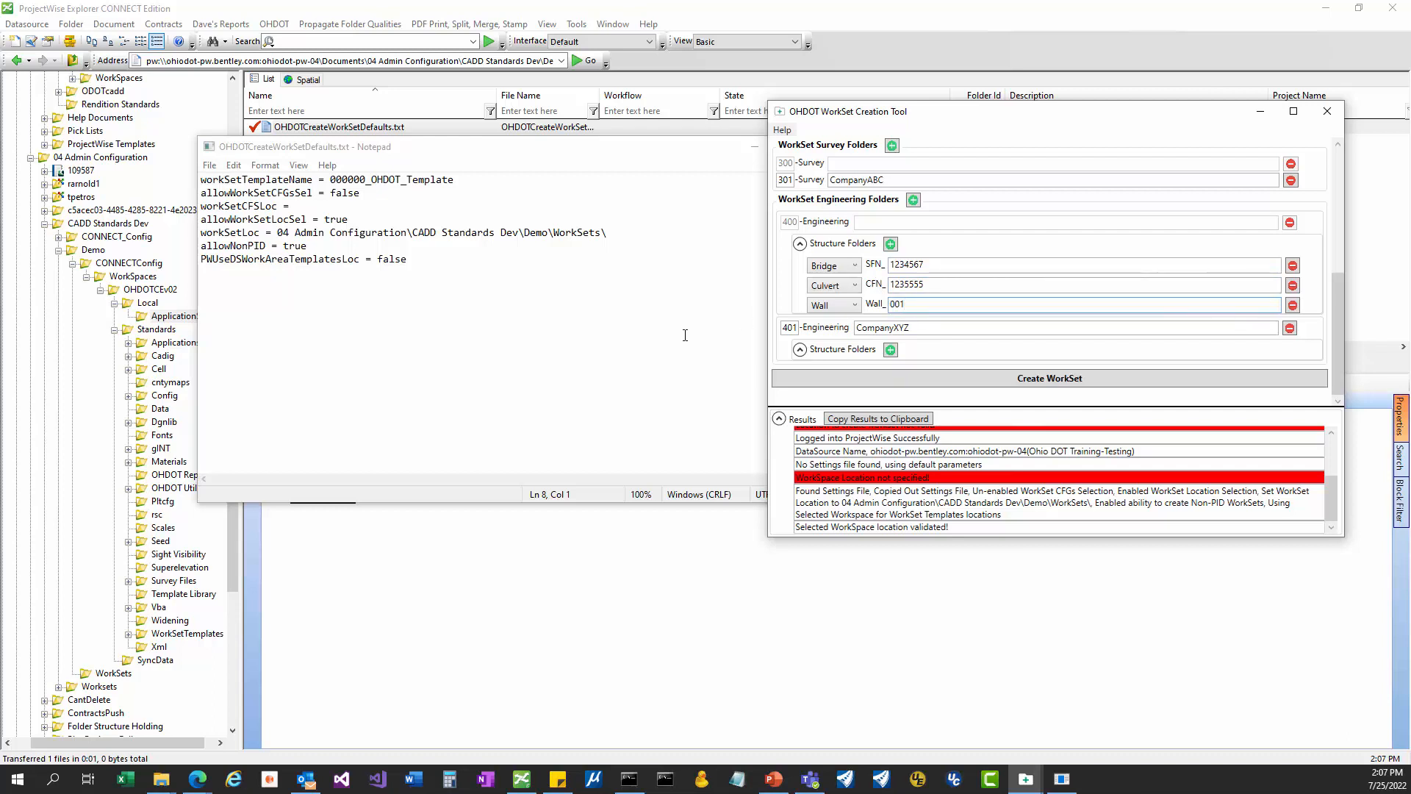
Add a fourth structure folder as a Wall numbered 002.
click(891, 244)
click(838, 325)
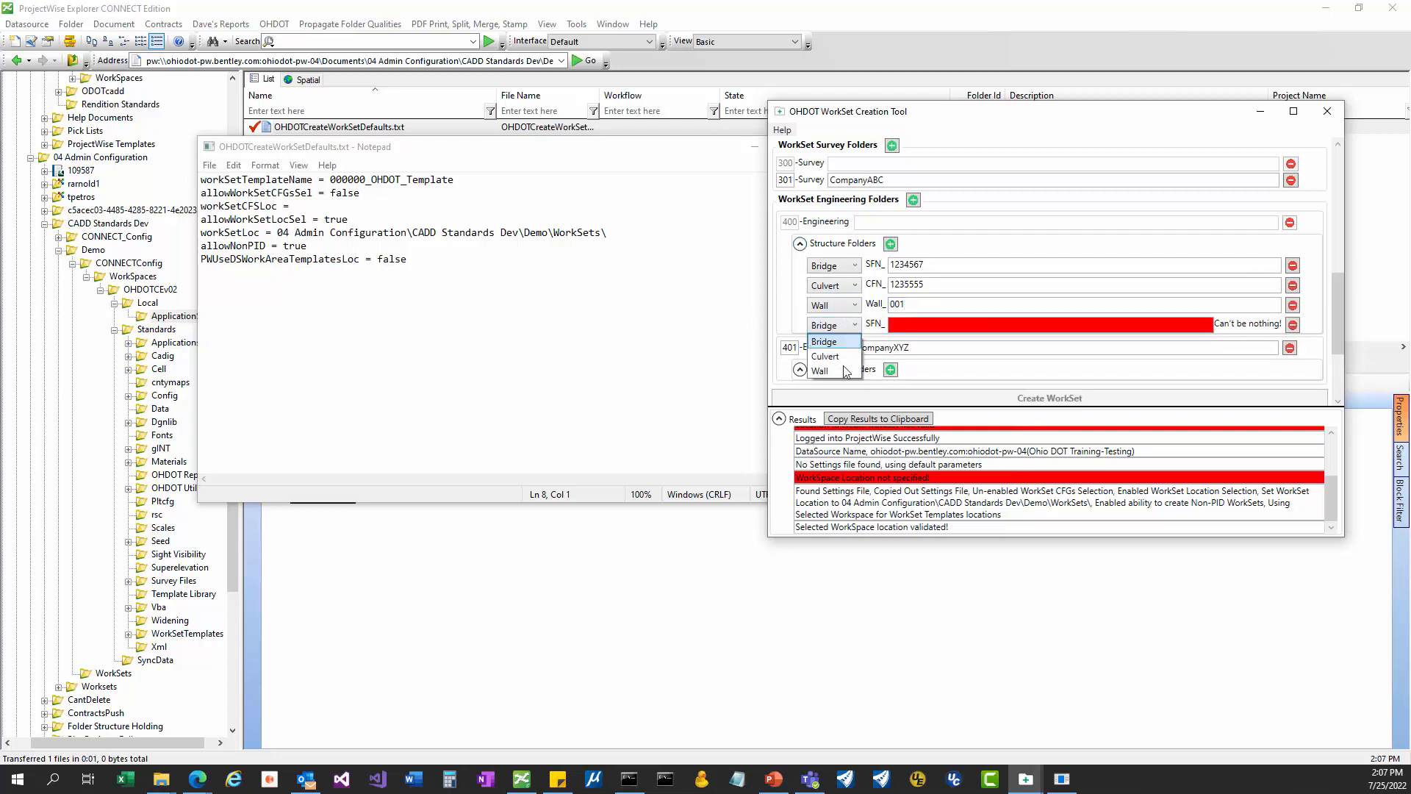
click(844, 371)
click(919, 326)
text(002)
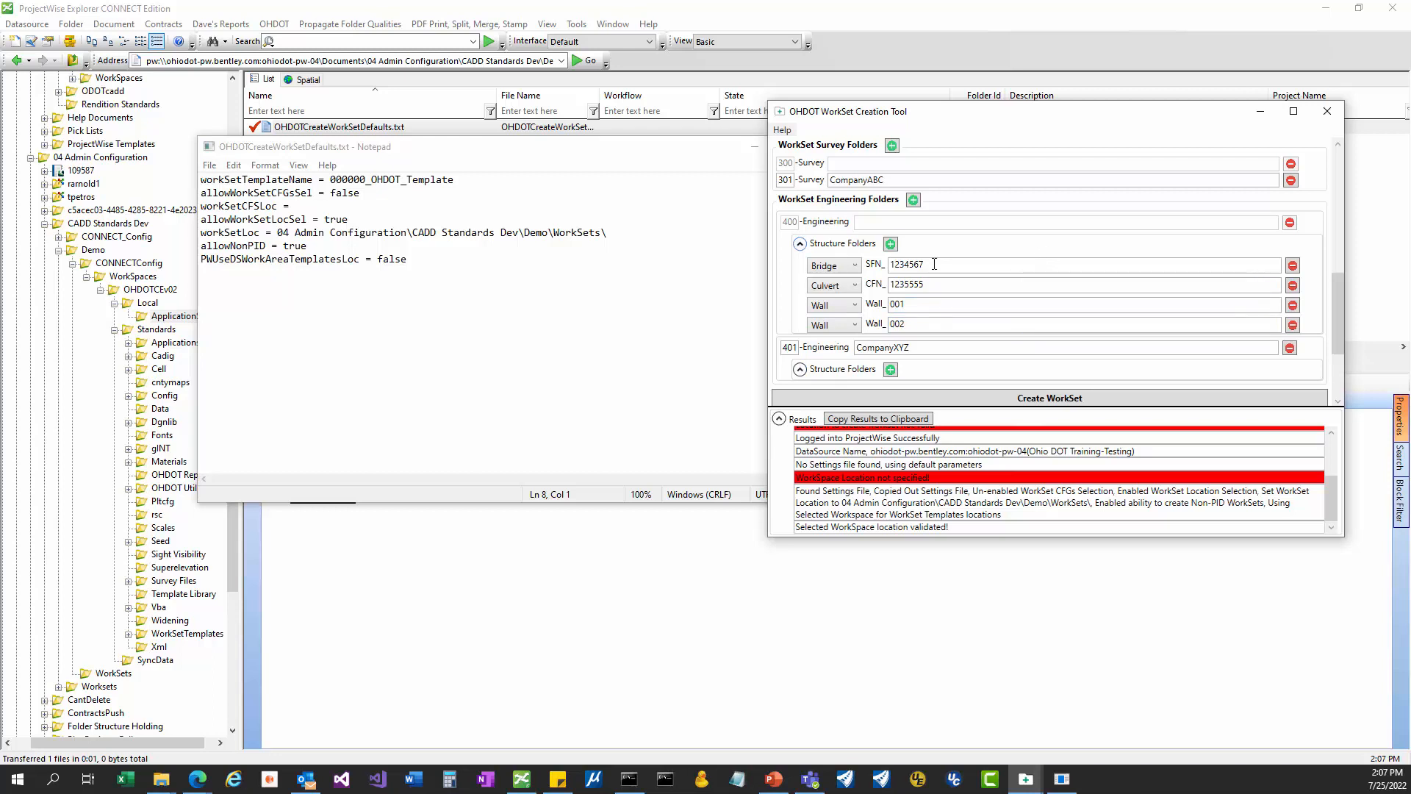
Verify PID 123456 and keep No GCS as the coordinate system.
scroll(860, 288, down, 1)
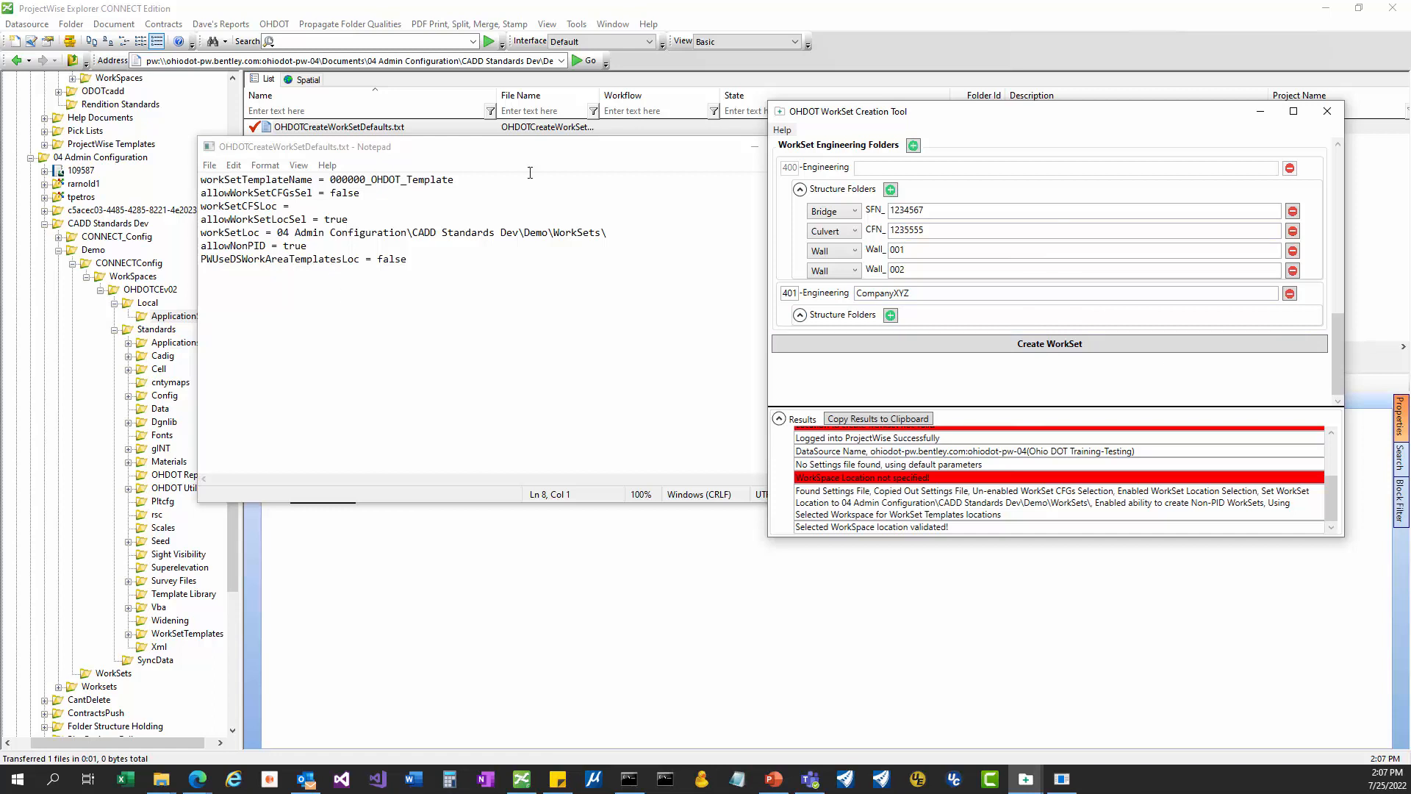
scroll(1119, 287, up, 10)
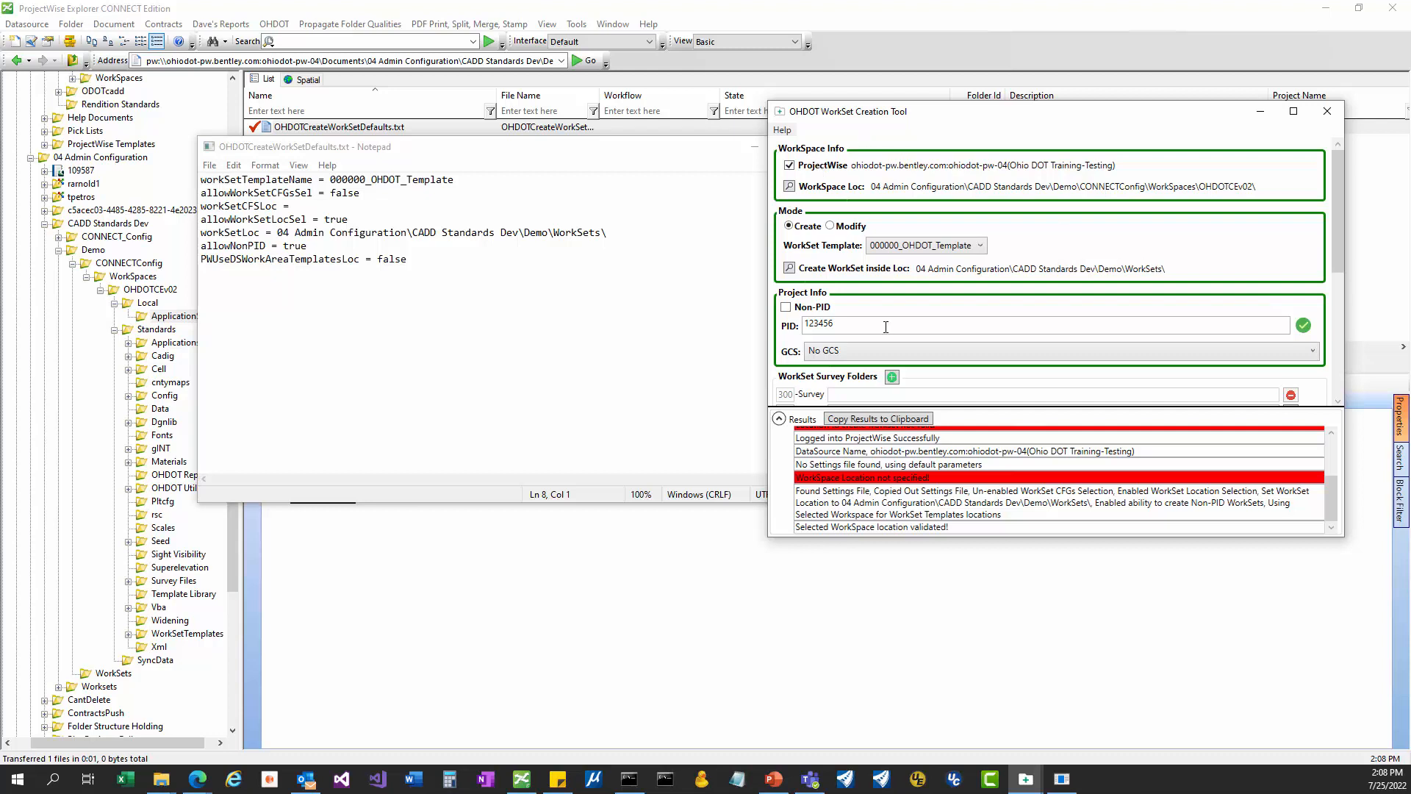
drag(878, 328, 741, 312)
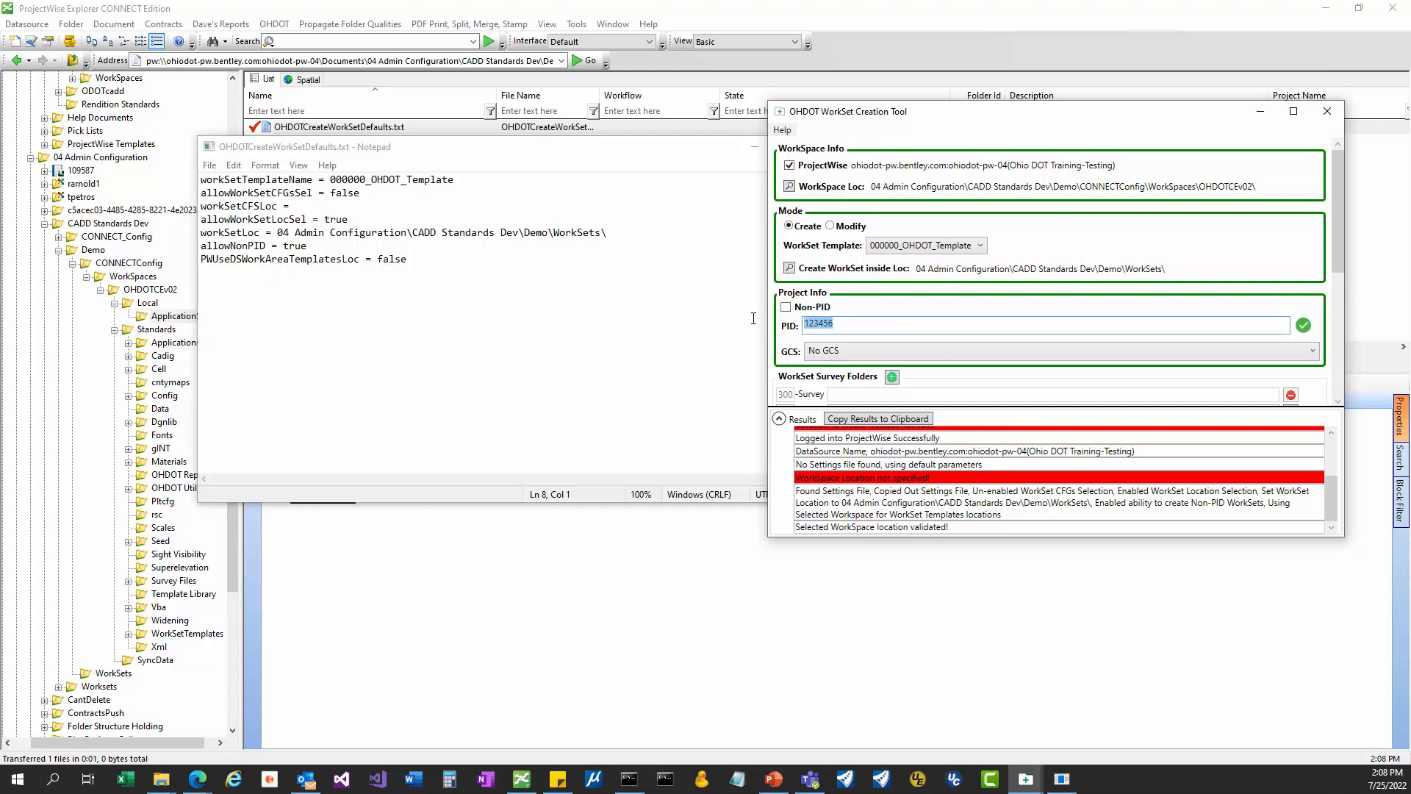
click(827, 353)
click(826, 354)
scroll(939, 375, down, 8)
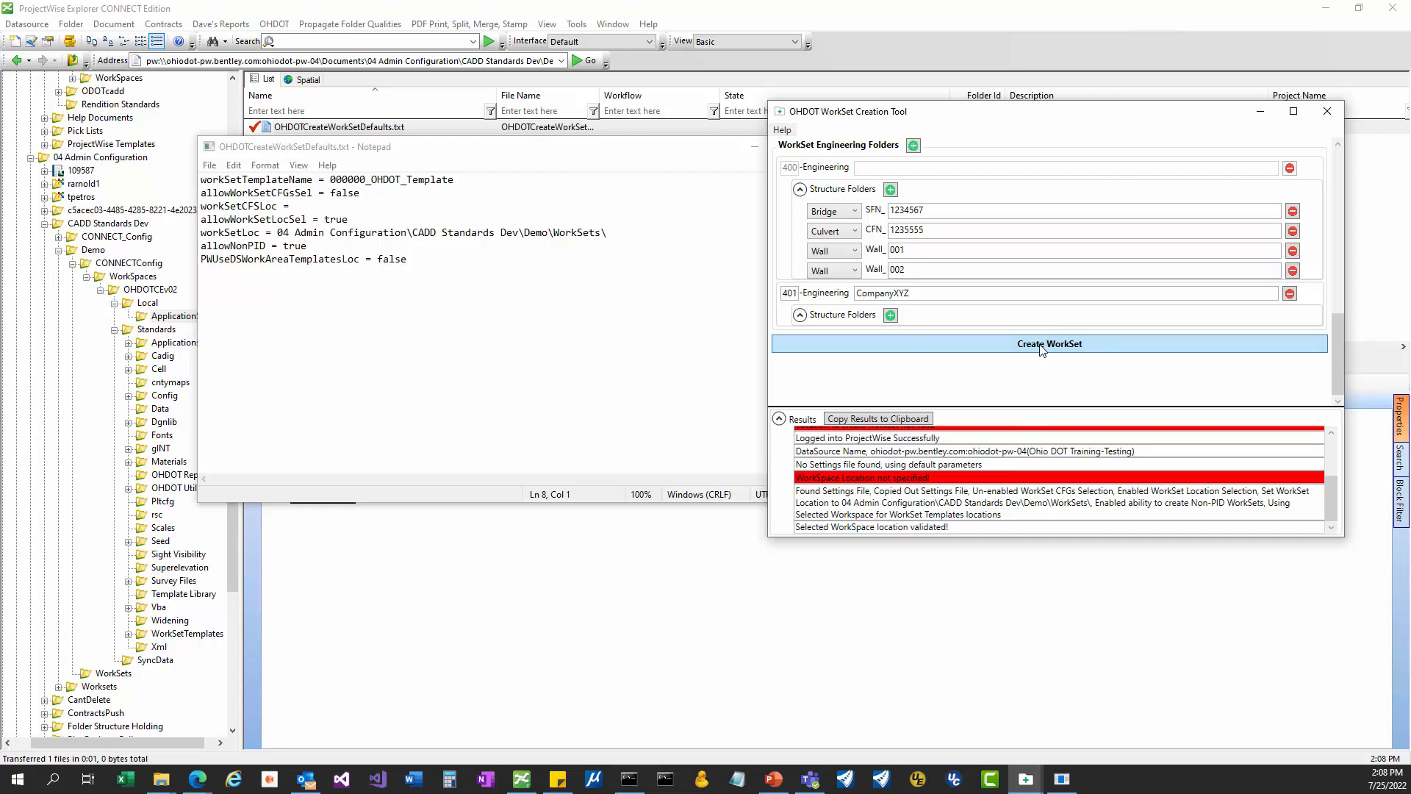
Highlight the PWUseDSWorkAreaTemplatesLoc = false line in OHDOTCreateWorkSetDefaults.txt and centre Notepad on screen.
click(247, 259)
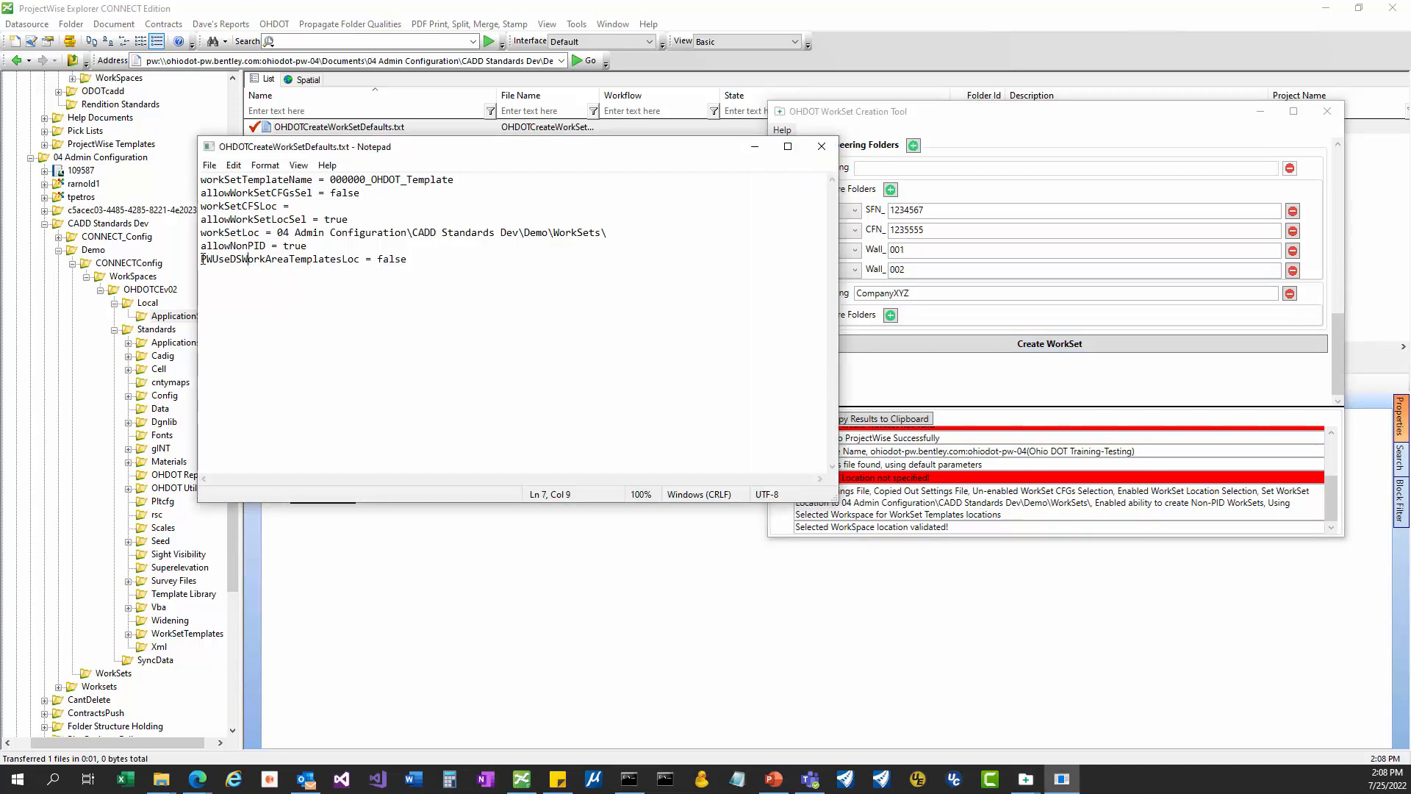
drag(203, 259, 429, 268)
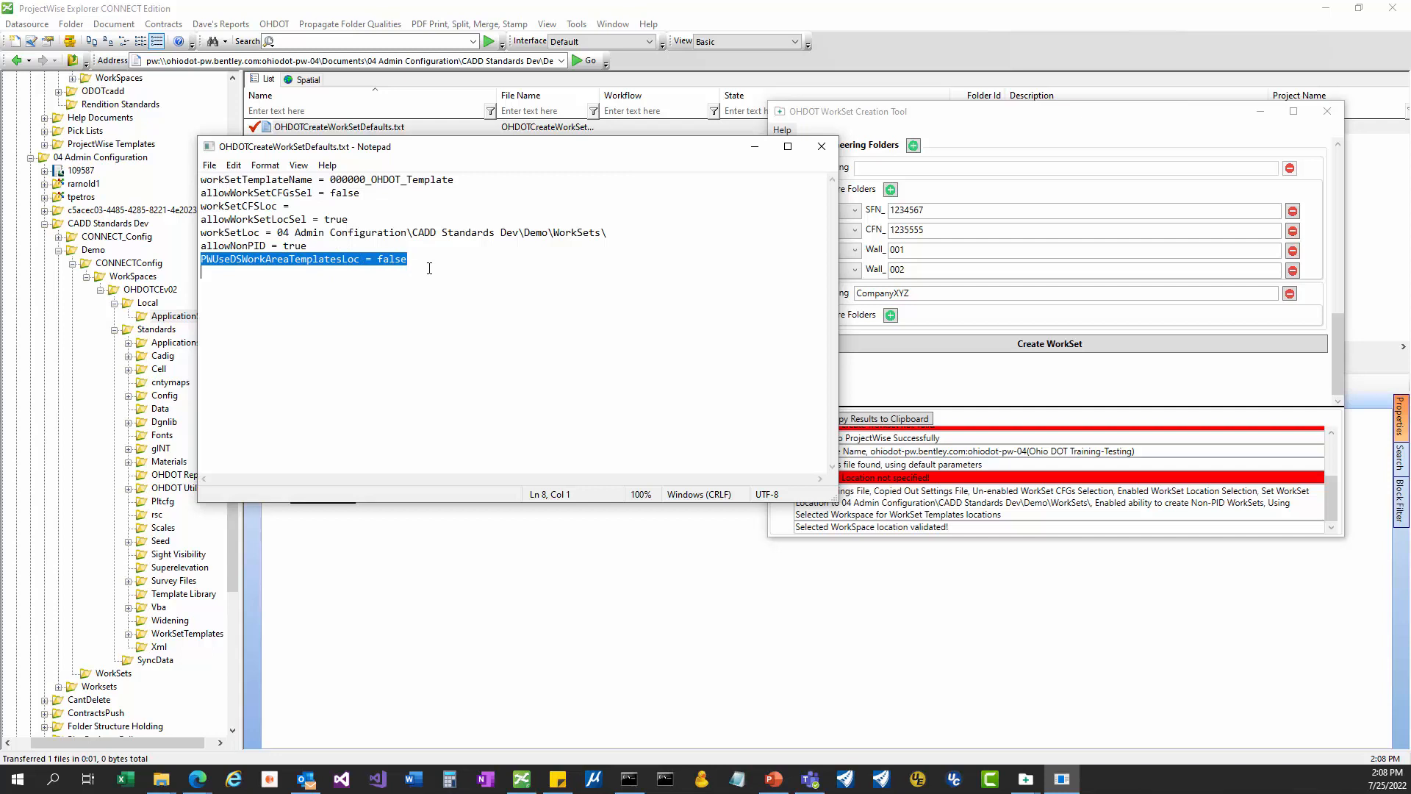
drag(1117, 122, 1143, 128)
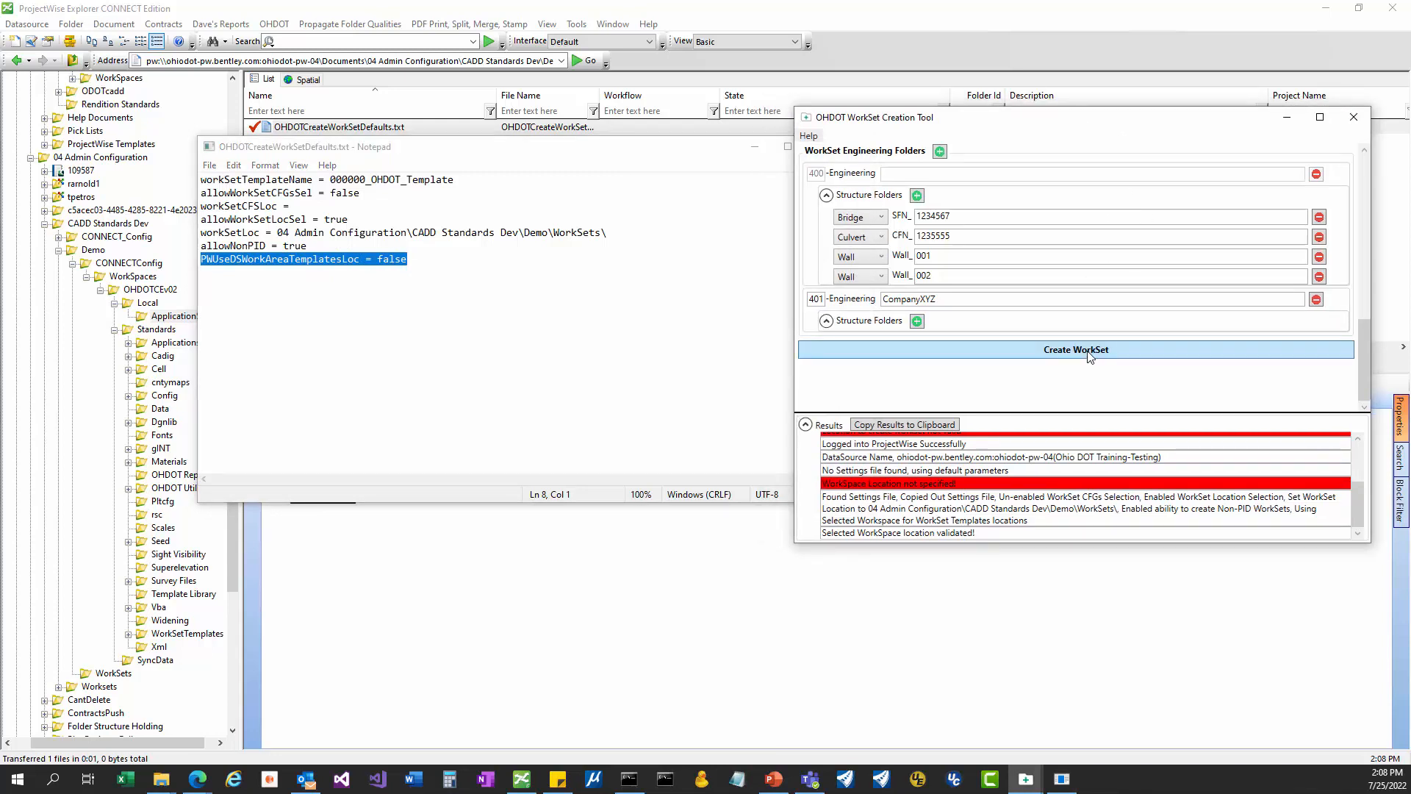
click(451, 328)
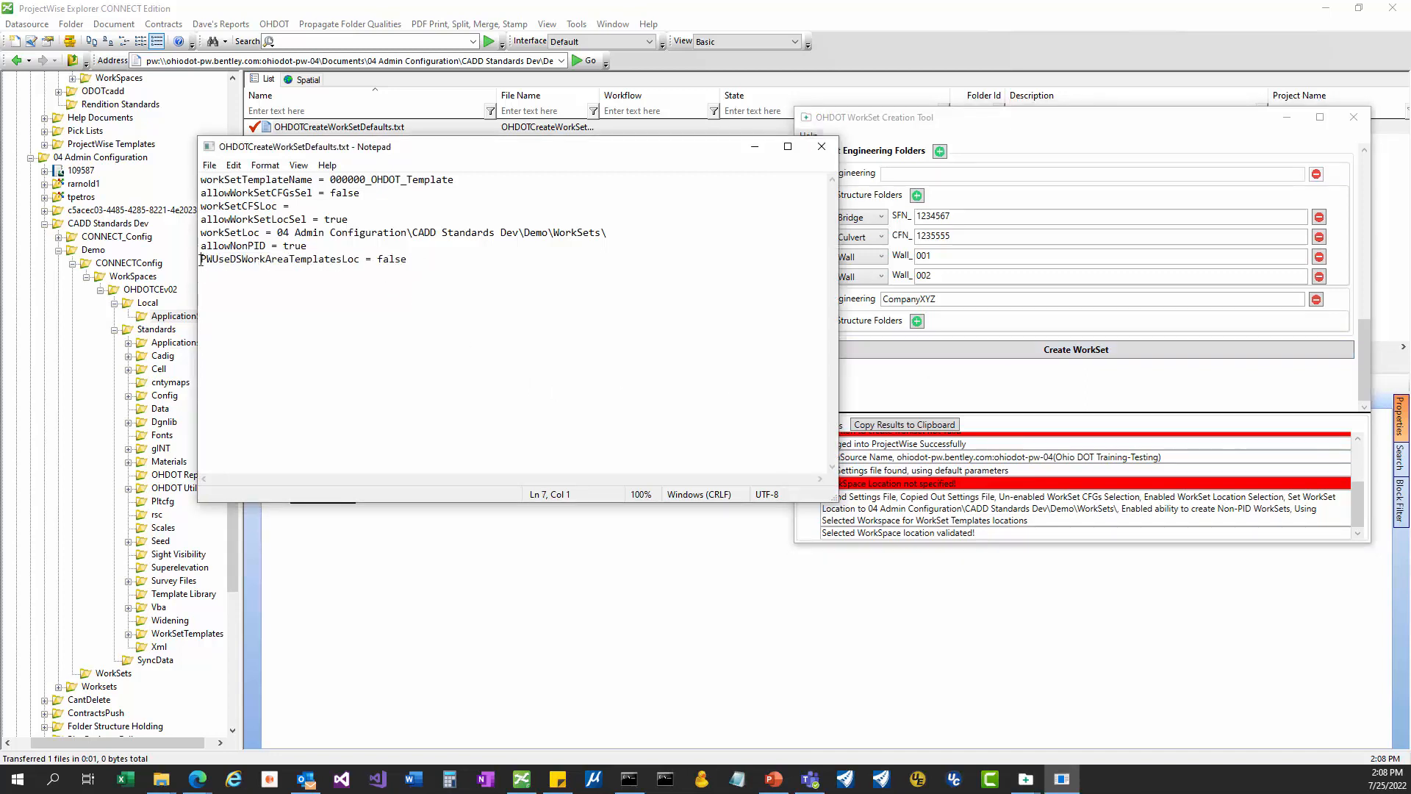
drag(202, 261, 420, 262)
click(421, 261)
drag(254, 261, 295, 261)
drag(476, 147, 701, 206)
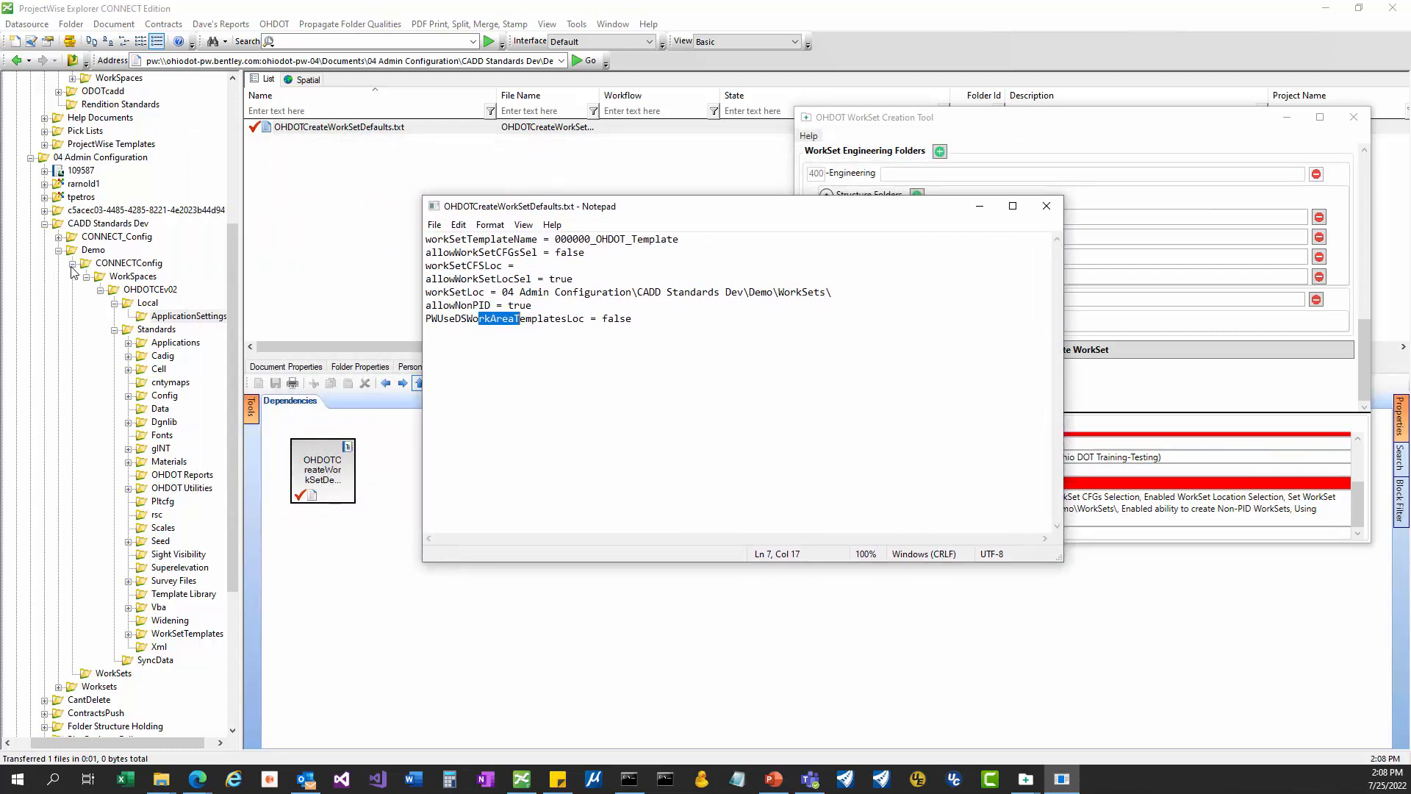
Open the WorkSetTemplates folder in OHDOTCEv02 and recheck the last setting in the defaults file.
click(138, 289)
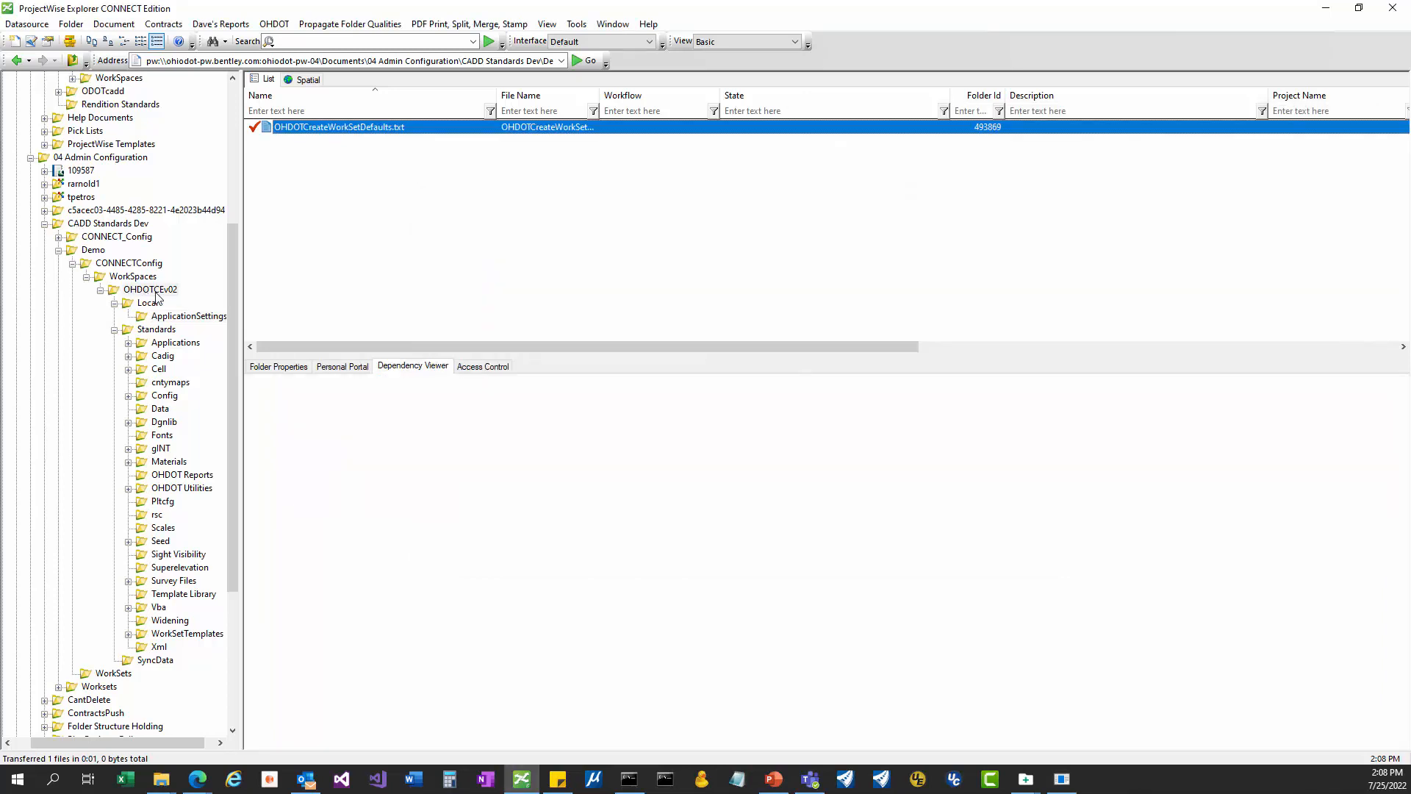
click(175, 637)
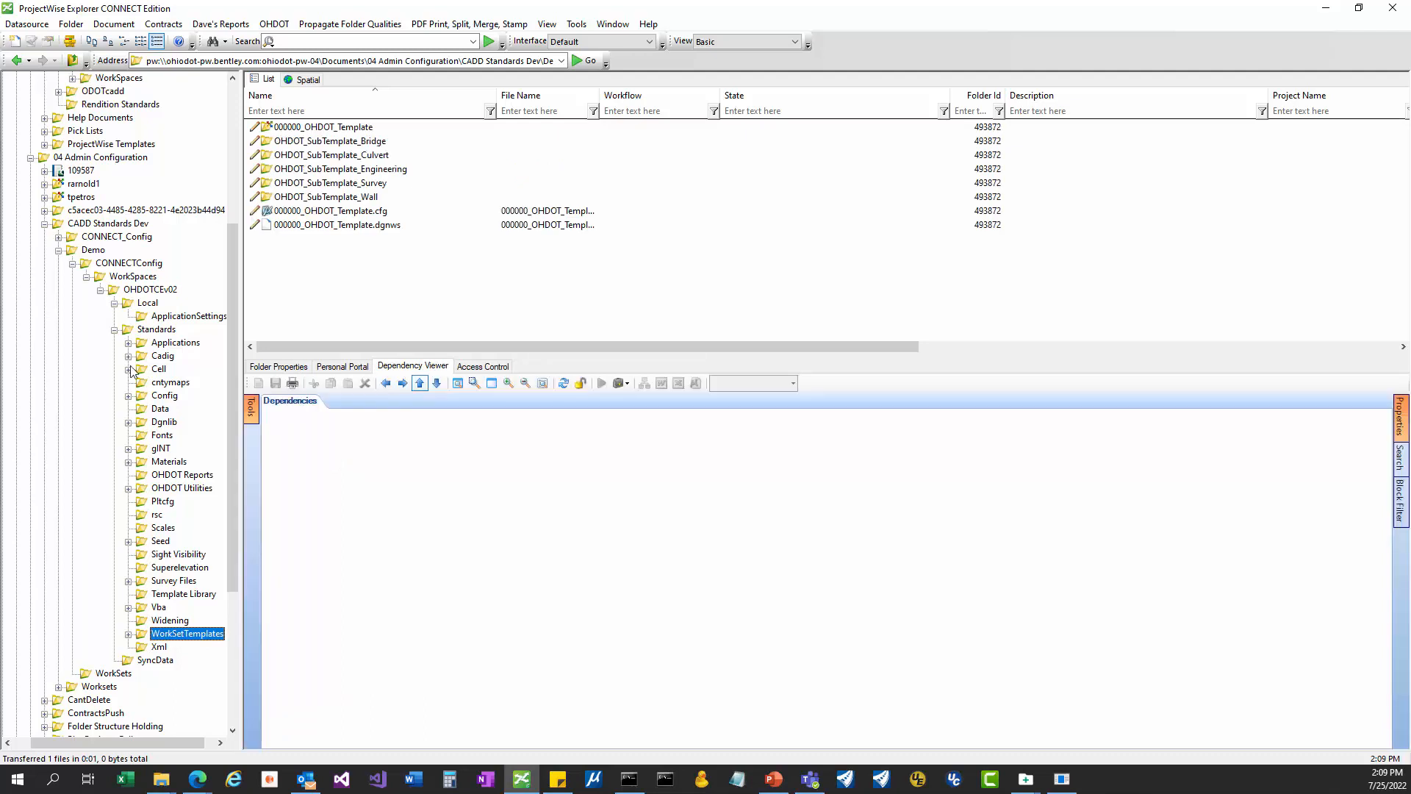
click(331, 130)
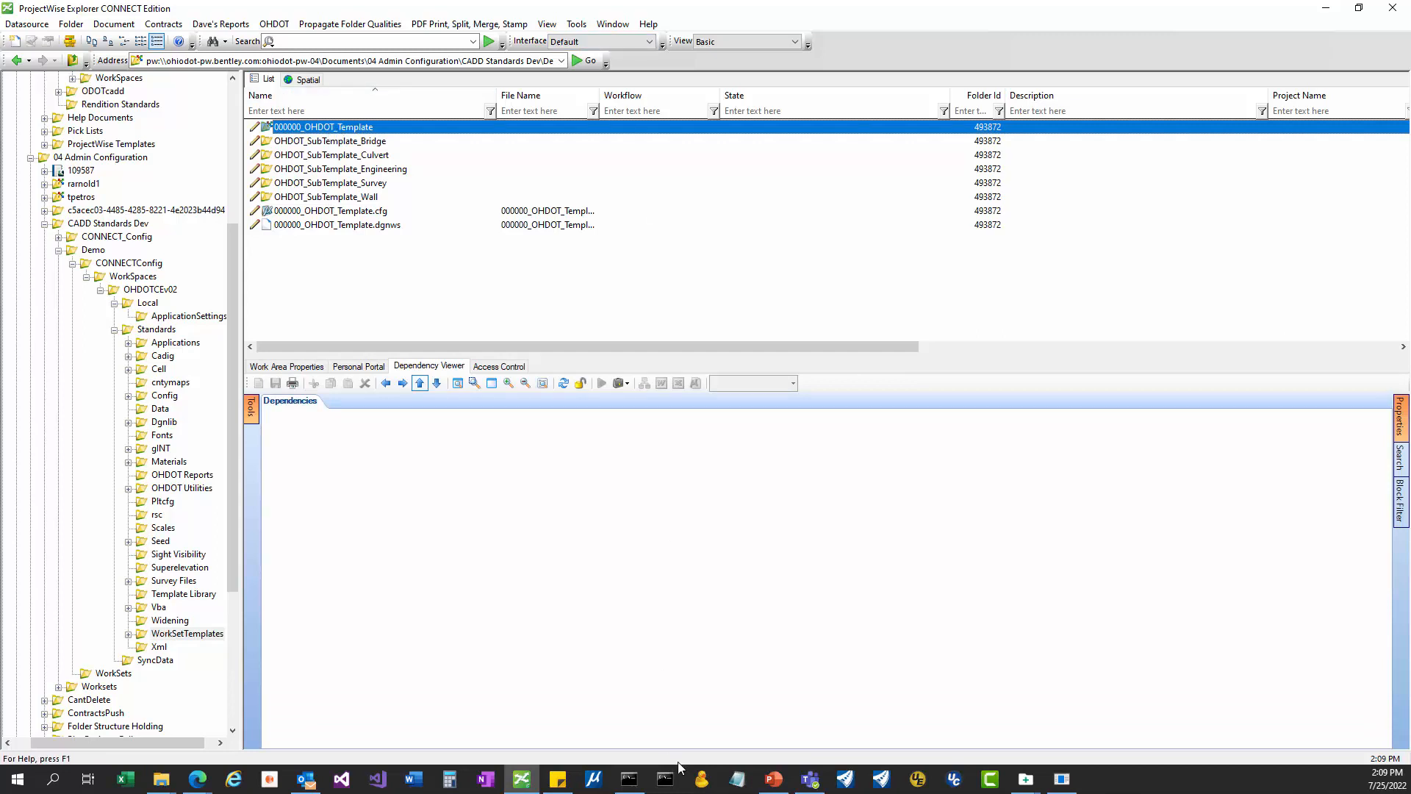
key(alt+Tab)
click(567, 319)
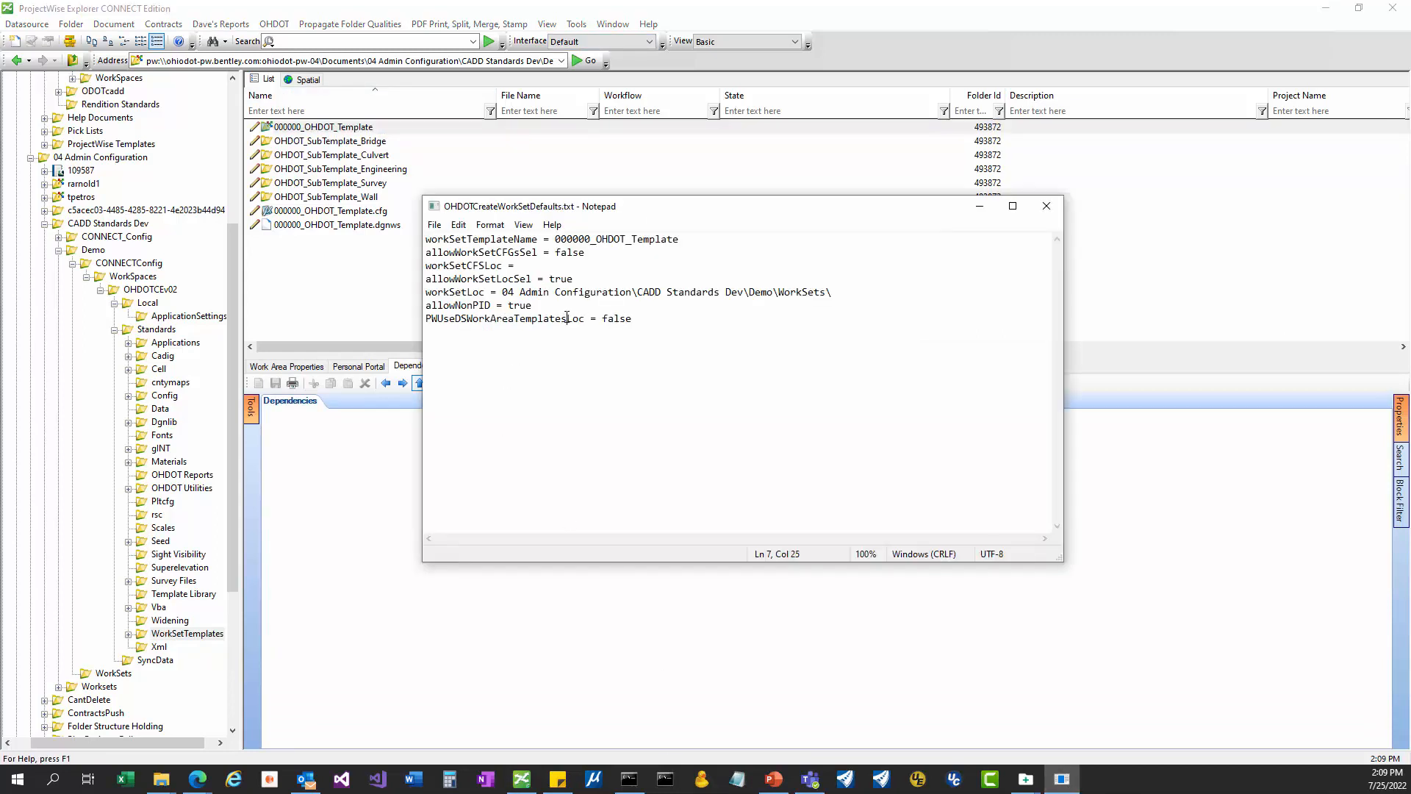
drag(626, 319, 486, 319)
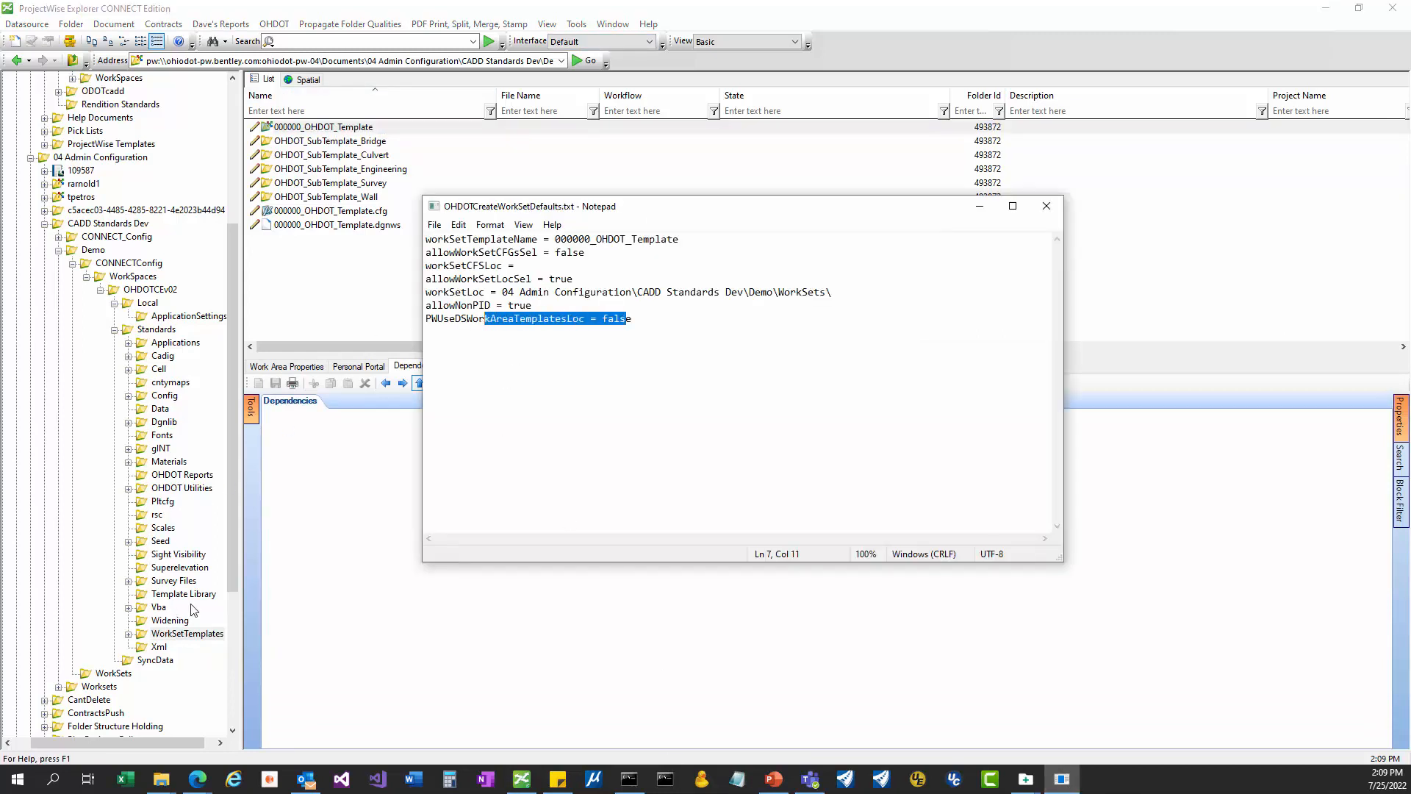
Open the Properties of the 000000_OHDOT_Template work area.
click(323, 247)
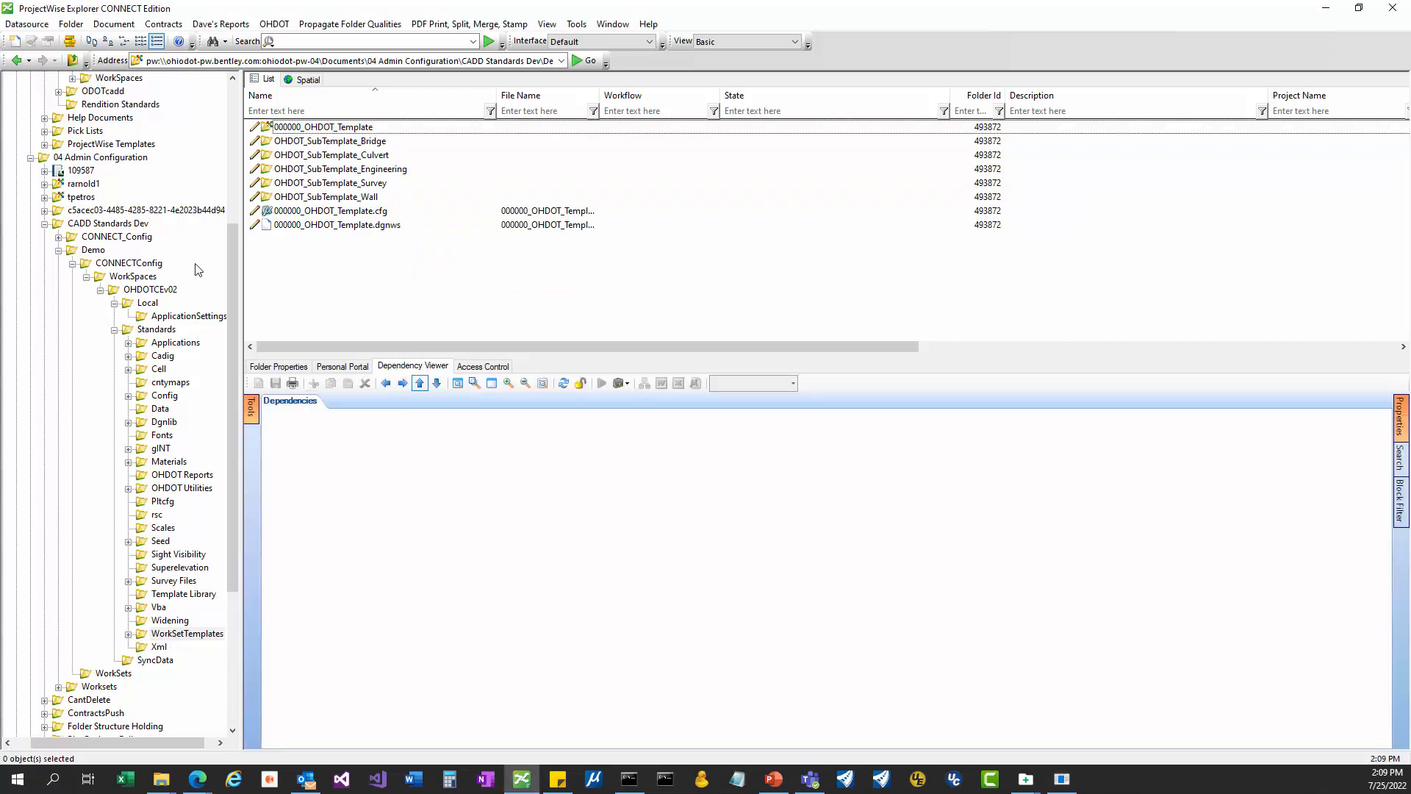
click(353, 128)
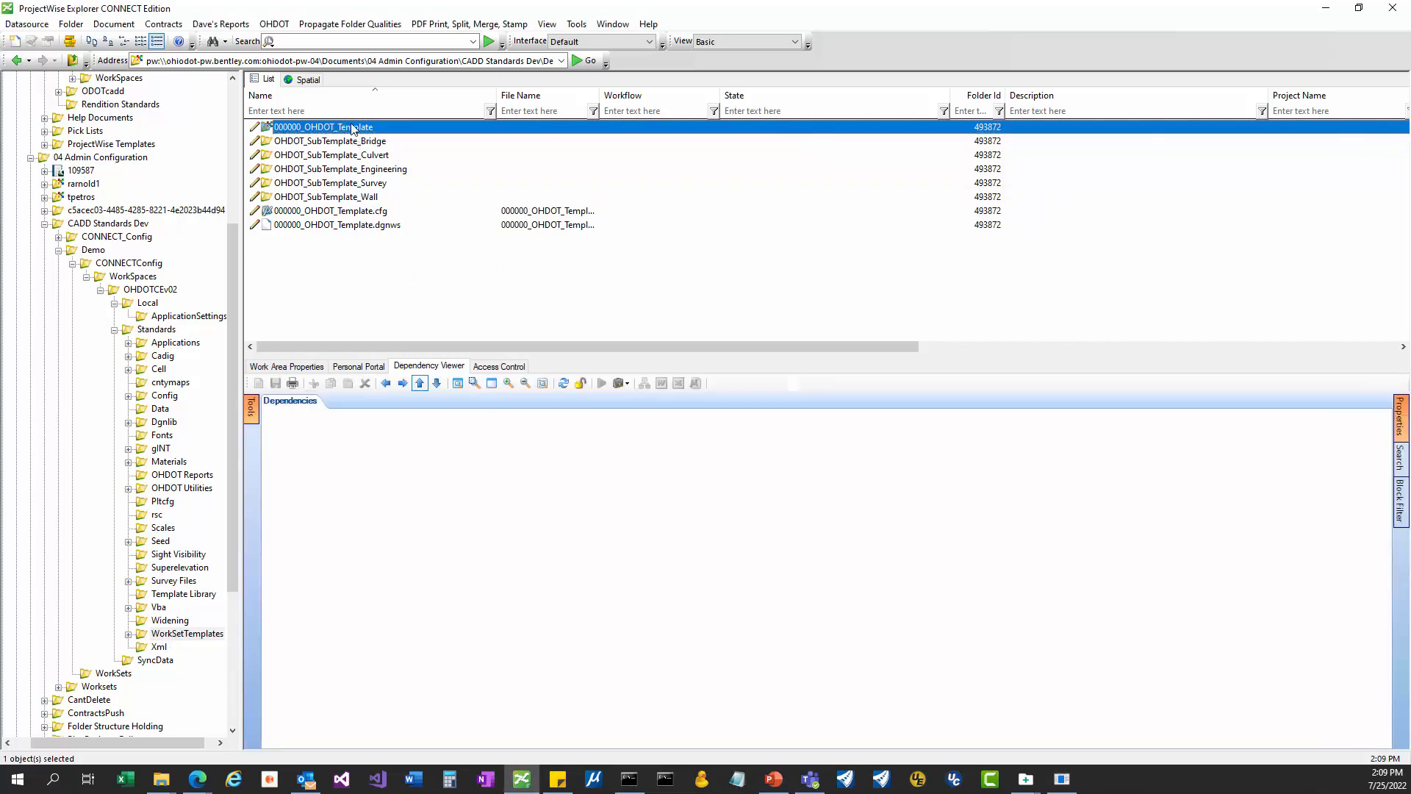
right_click(353, 128)
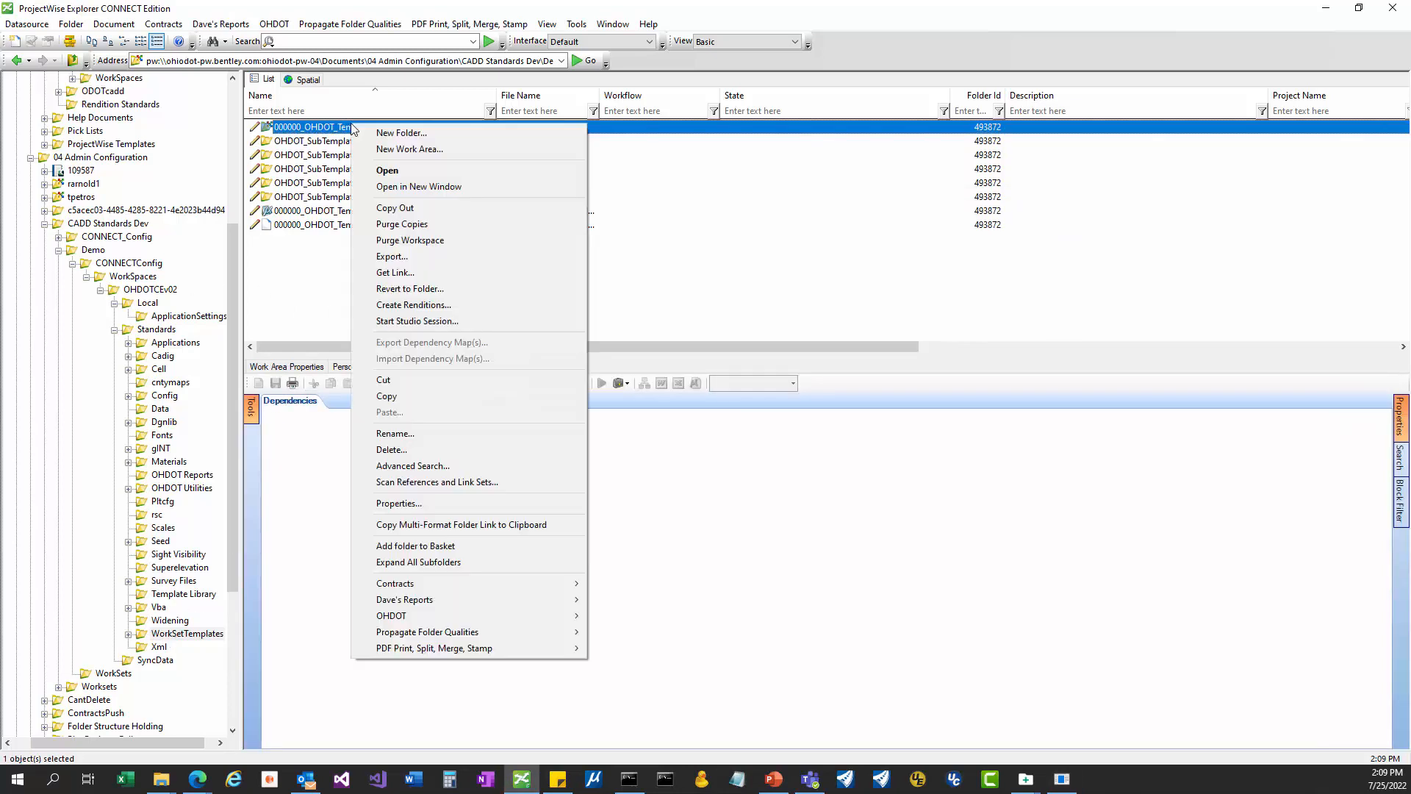
click(289, 128)
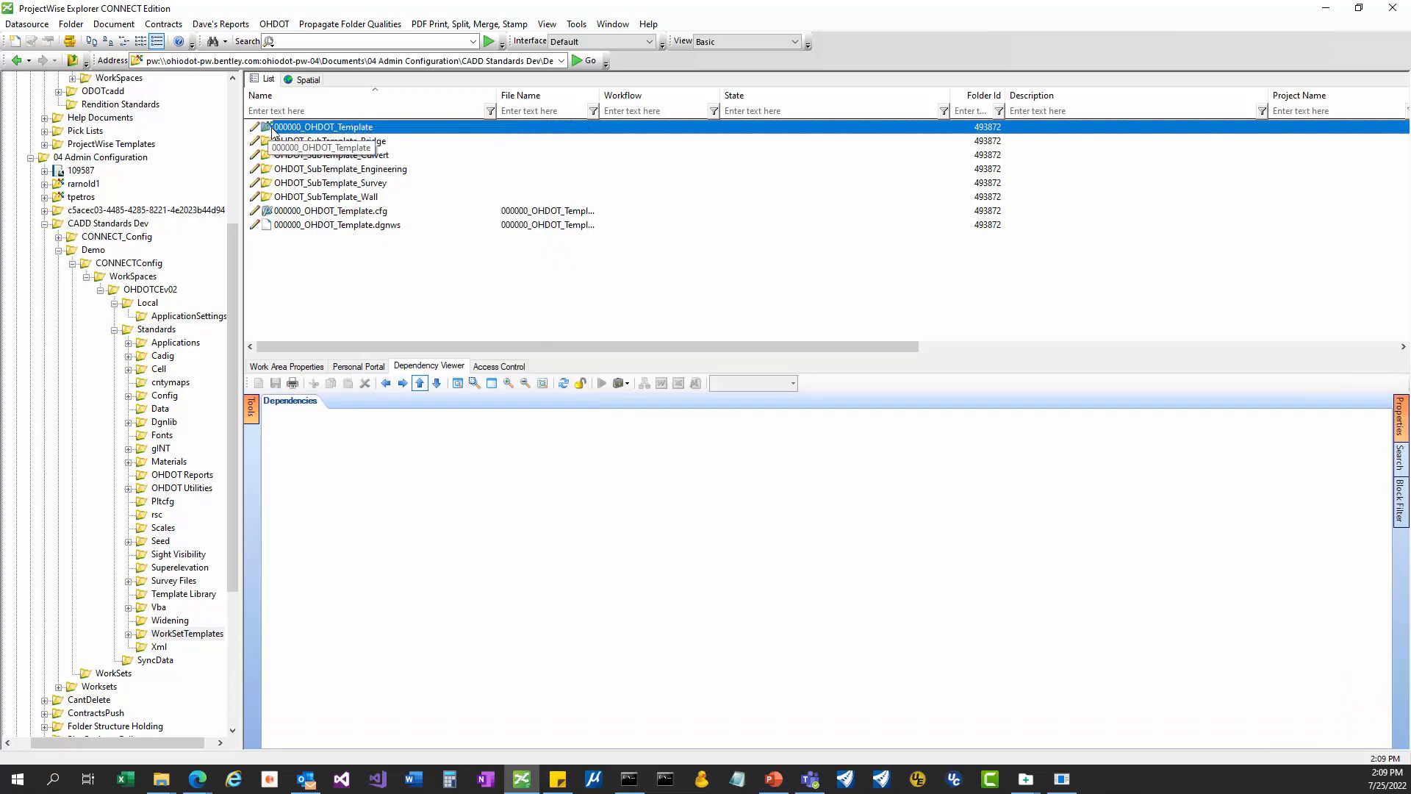
right_click(289, 130)
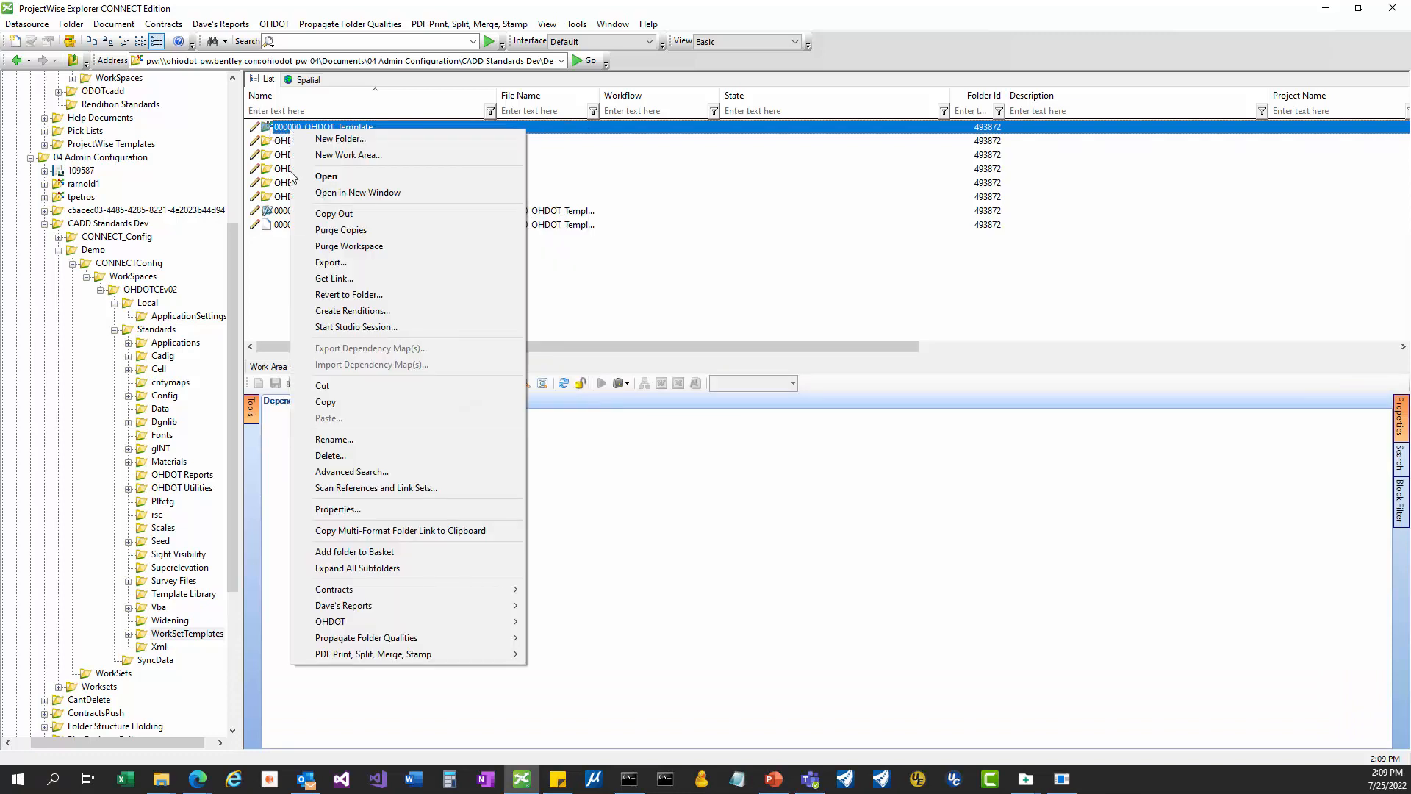
click(333, 510)
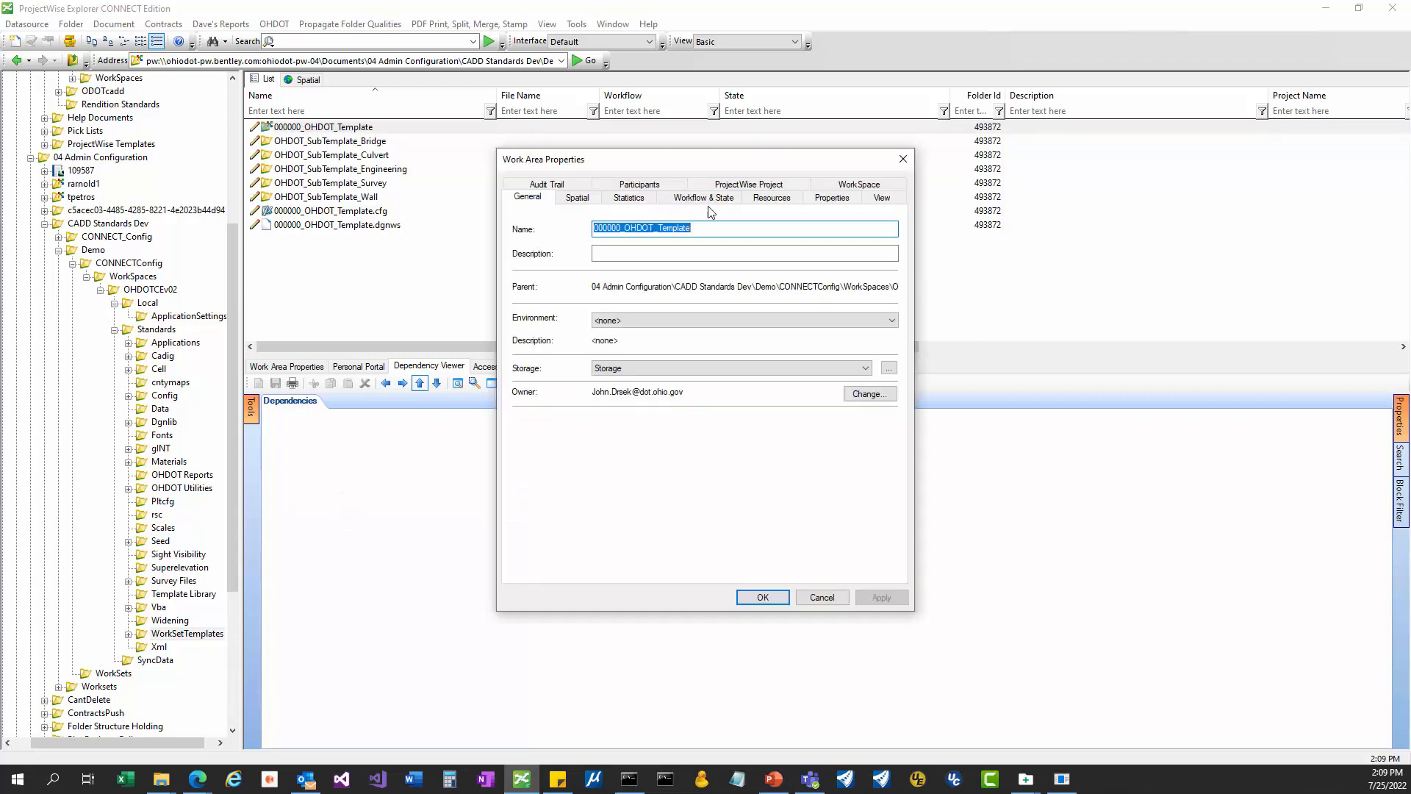
Check the template's WorkSpace association with OHDOTCEv02-Demo-Training, then cancel without changes.
click(835, 186)
click(583, 345)
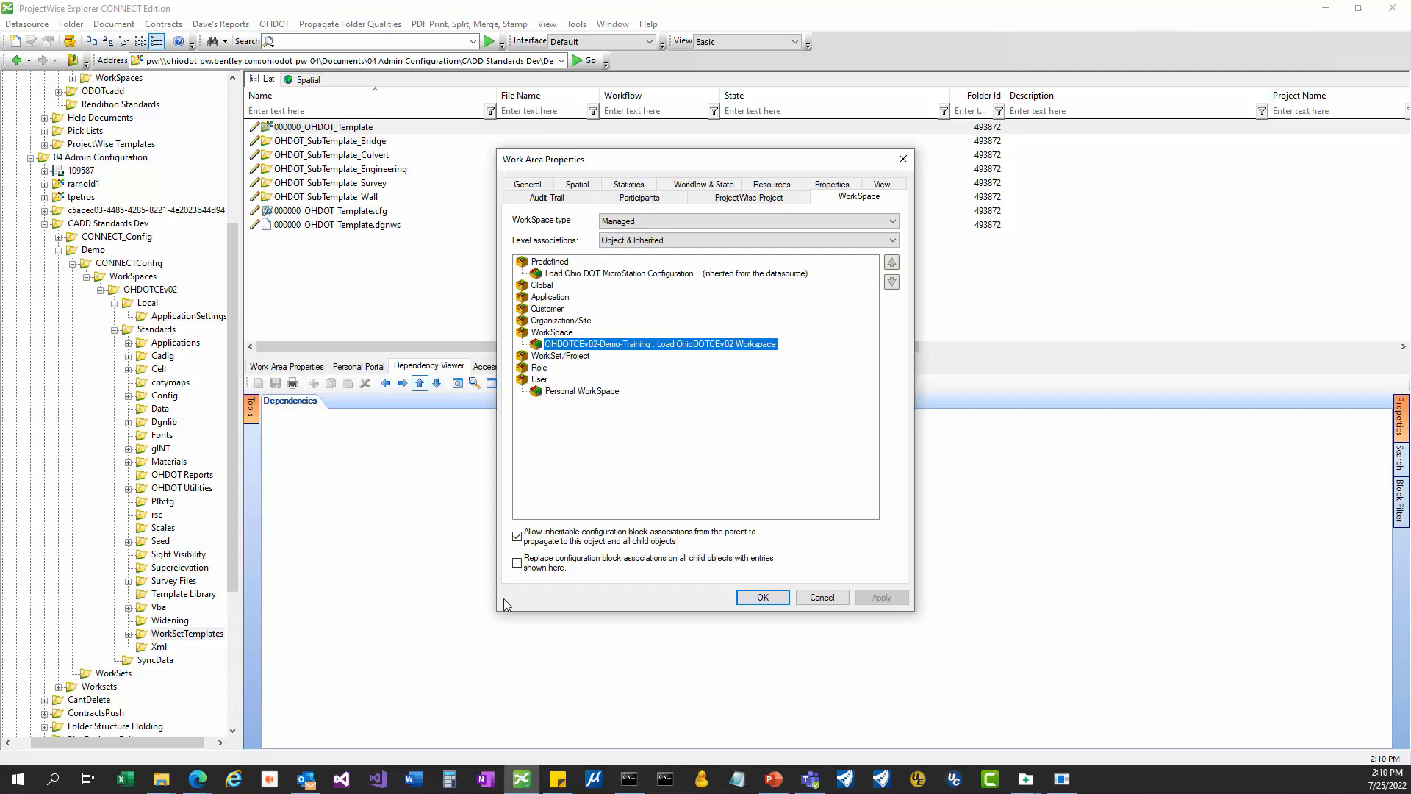
click(808, 599)
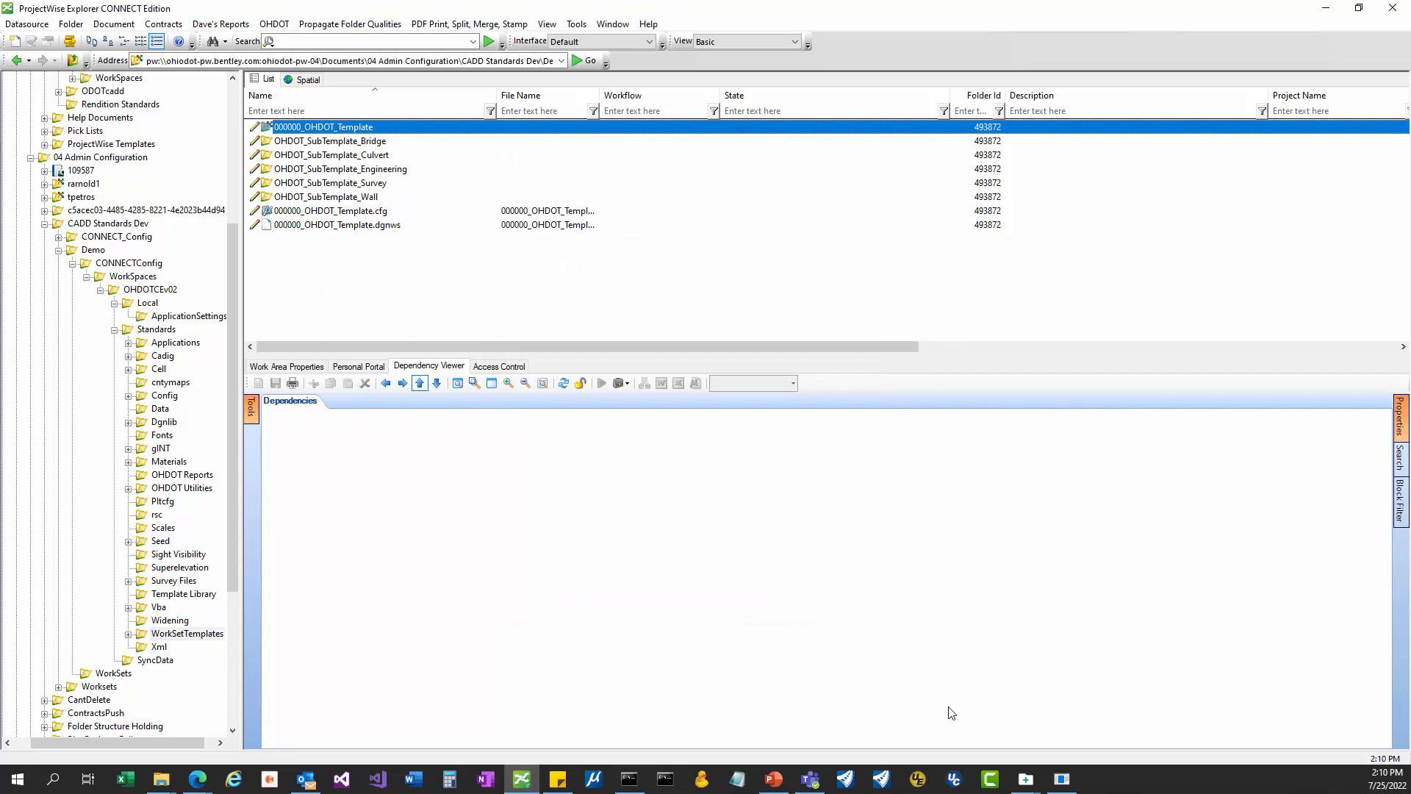
click(1063, 780)
click(467, 318)
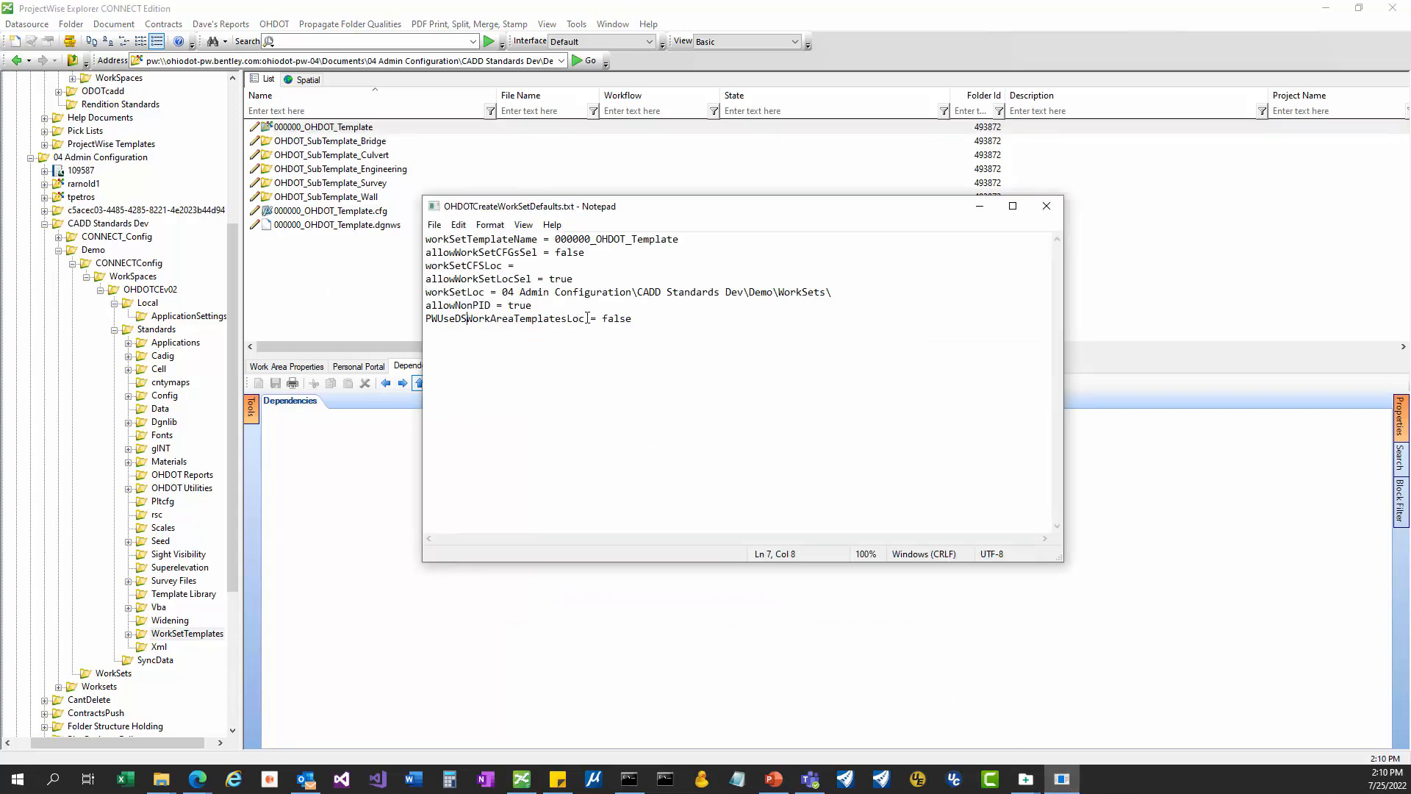
drag(633, 319, 412, 322)
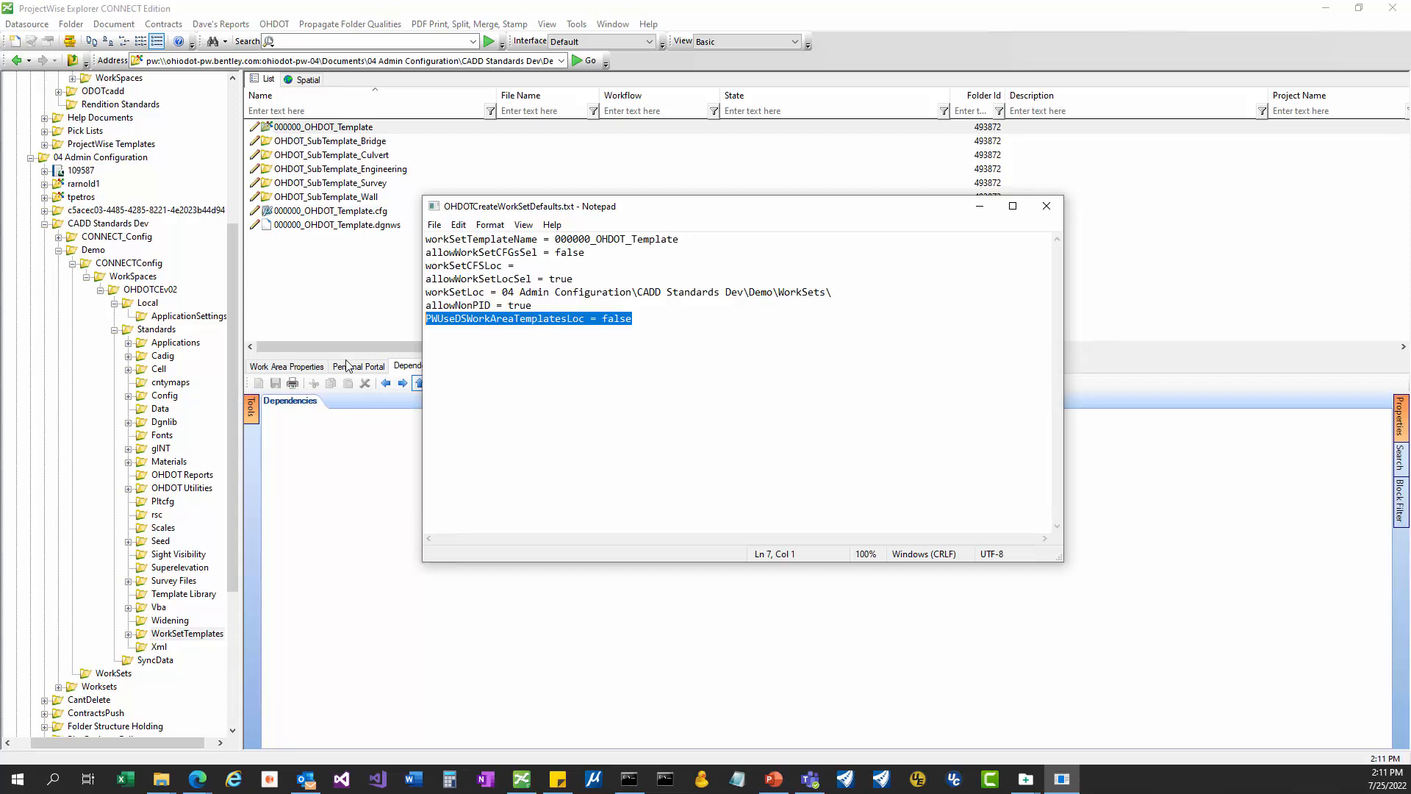
click(696, 333)
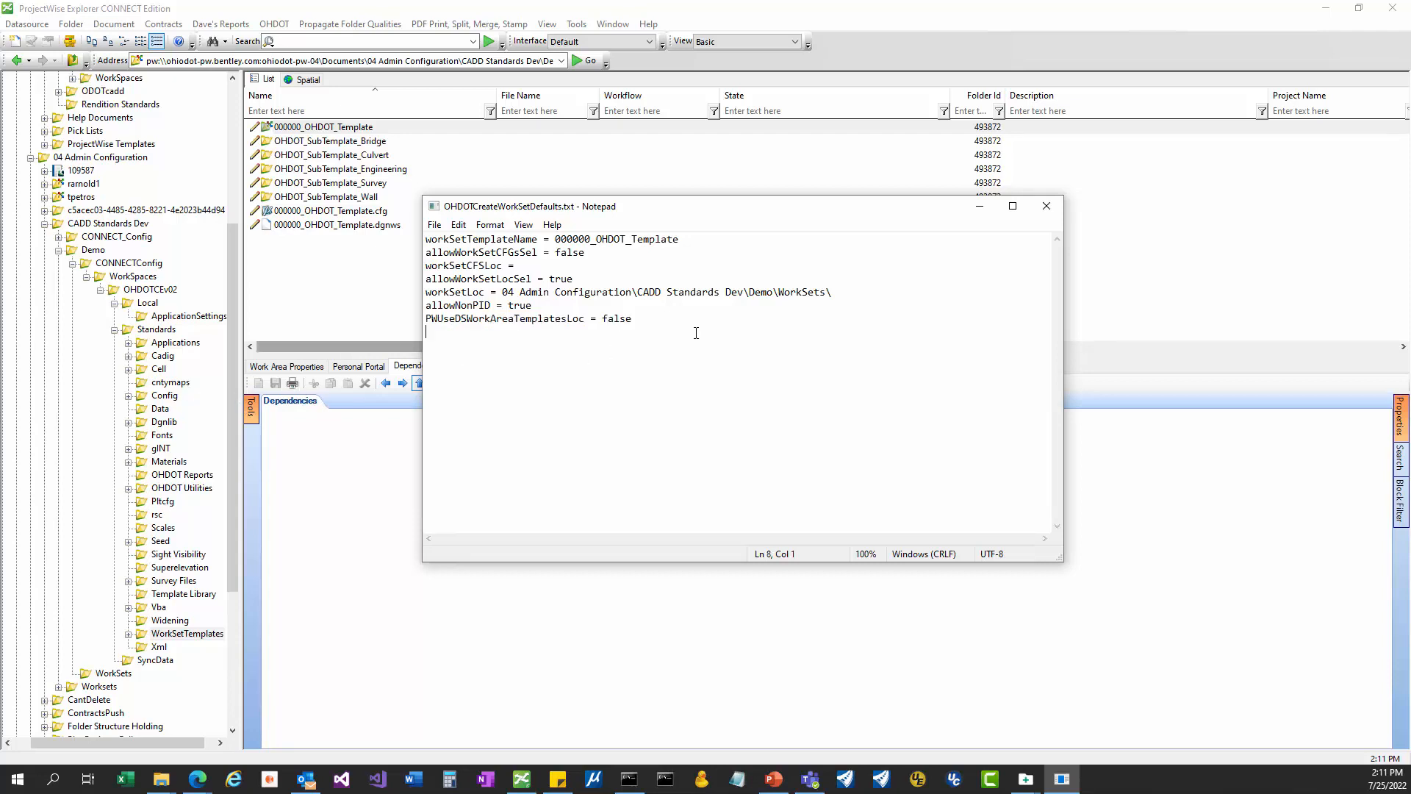
click(983, 211)
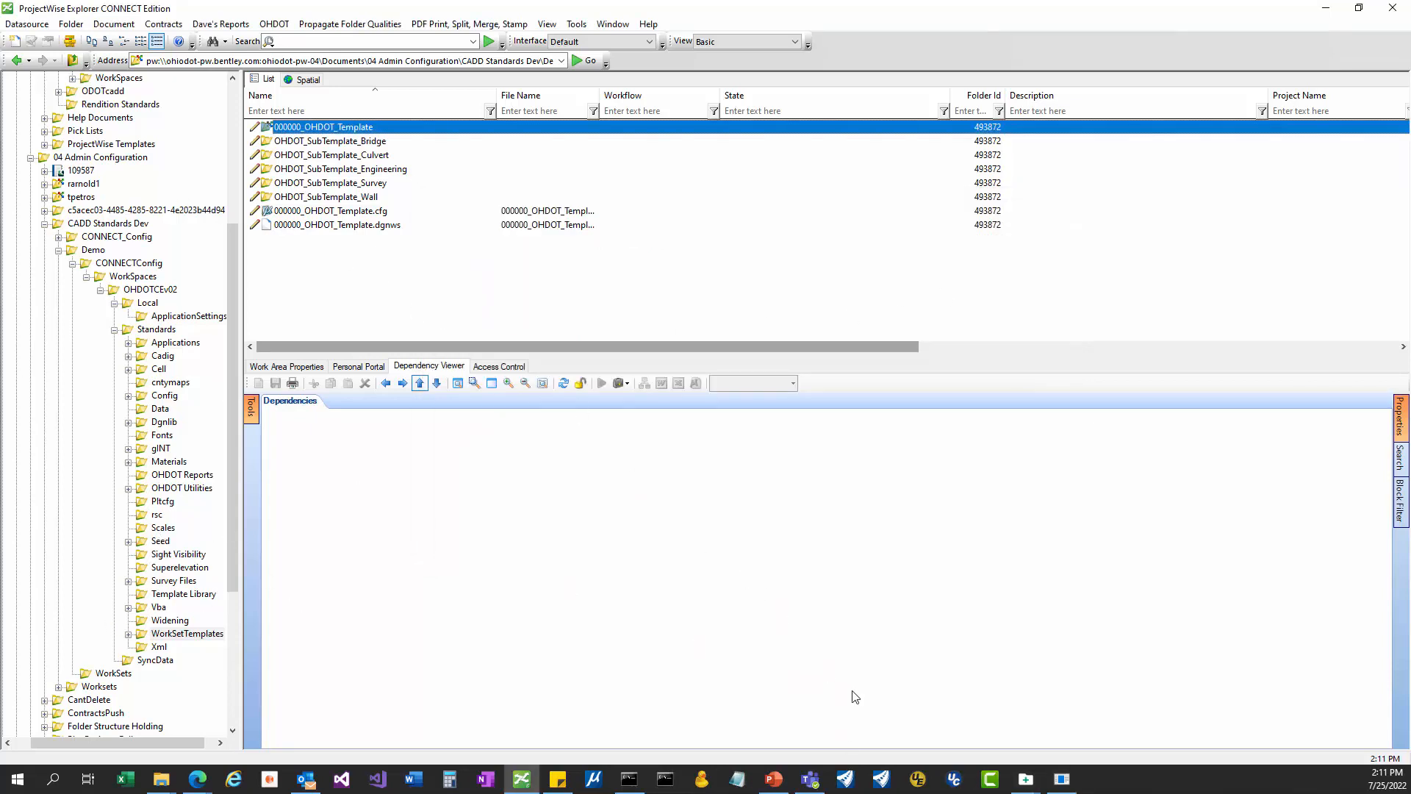
mouse_move(1026, 778)
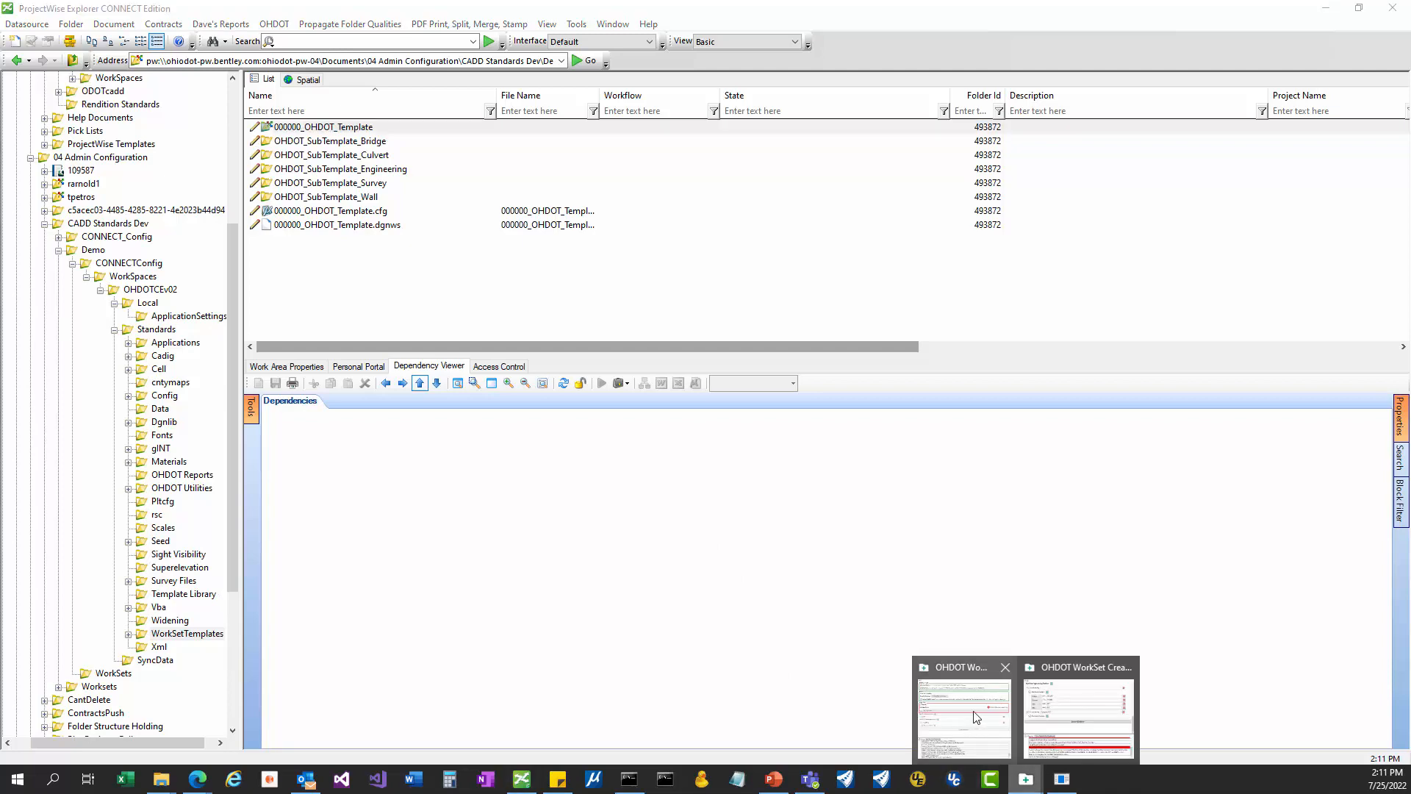
Run the WorkSet Creation Tool to create WorkSet 123456 and scroll through its results log.
click(1043, 709)
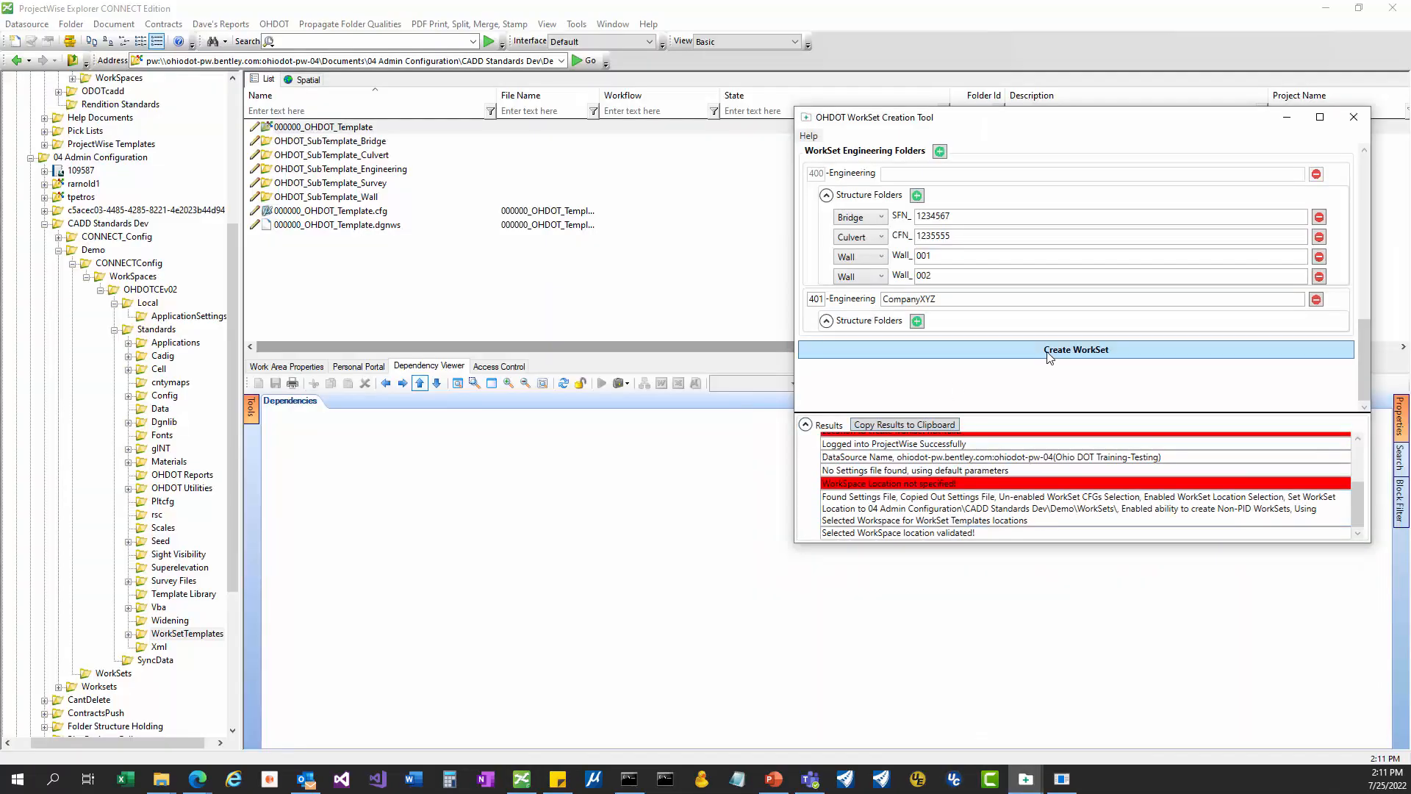
click(1049, 357)
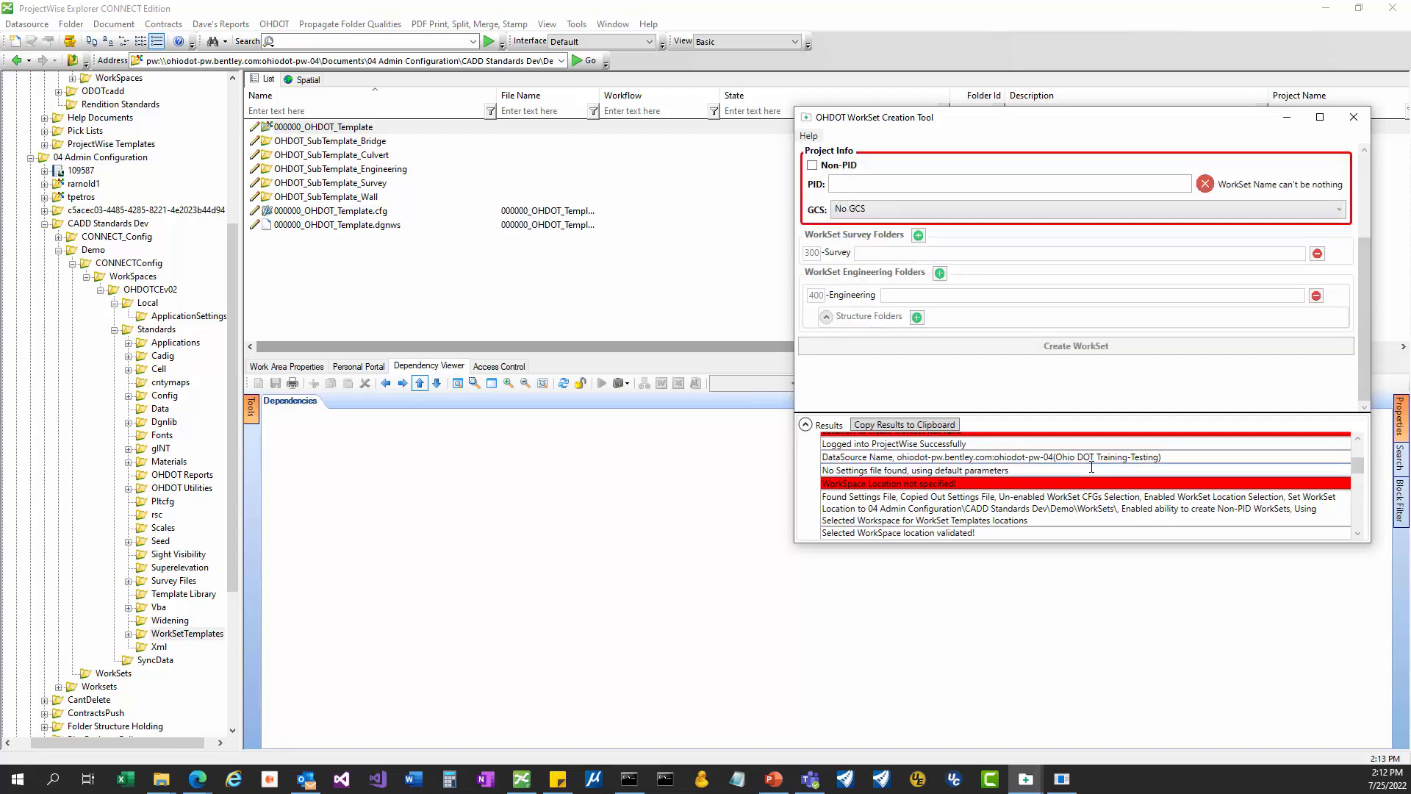
scroll(1091, 467, down, 3)
scroll(1077, 476, down, 5)
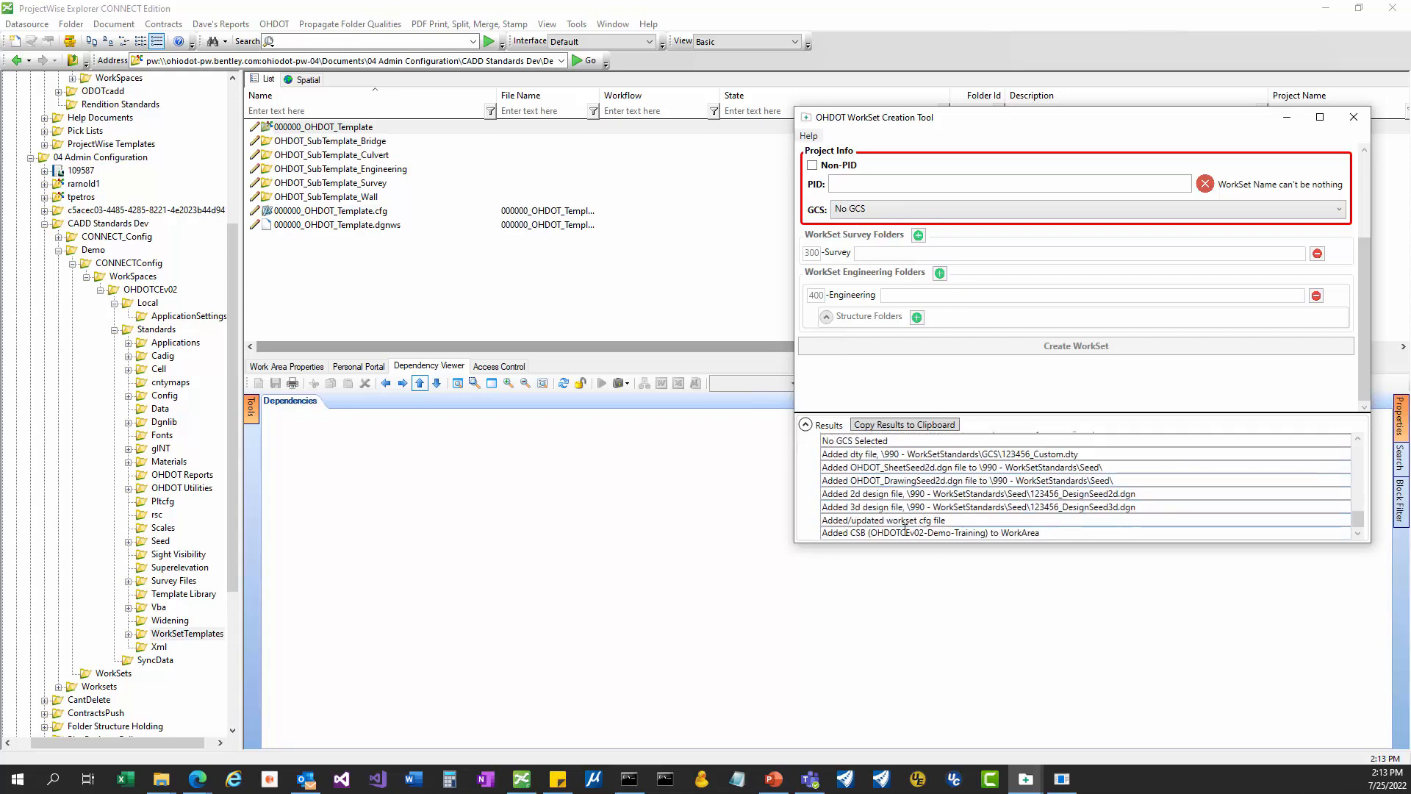
scroll(846, 527, up, 1)
scroll(846, 526, up, 2)
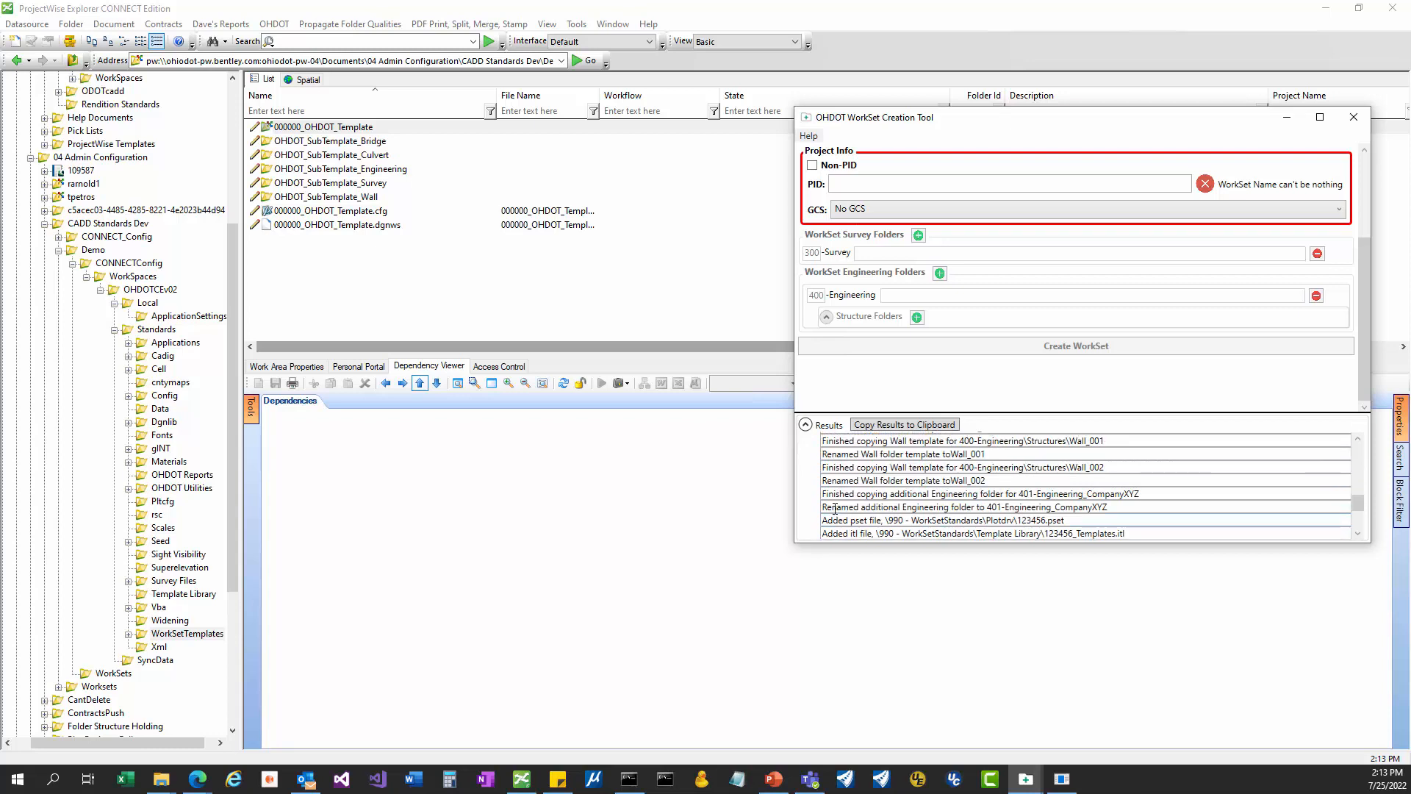
scroll(825, 500, up, 5)
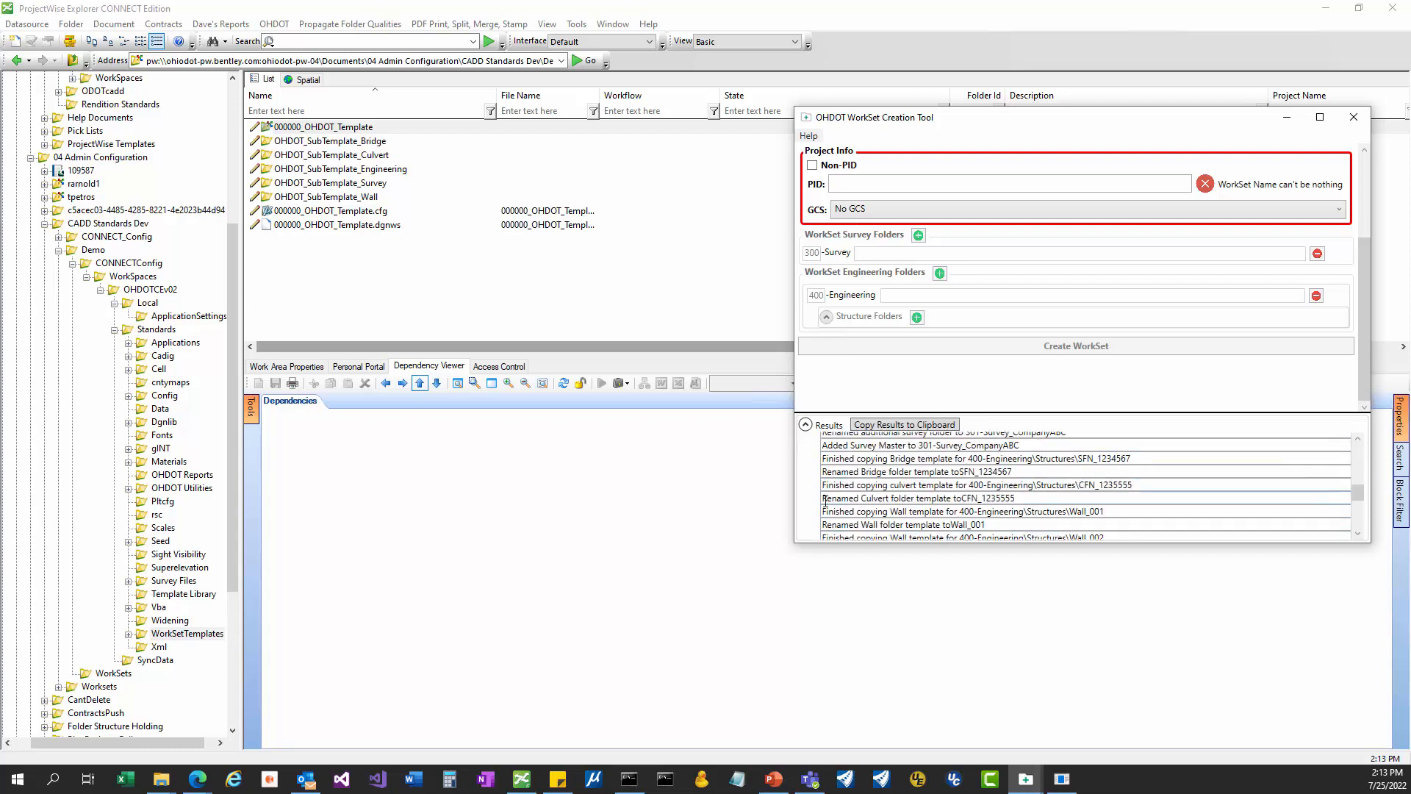
scroll(825, 500, up, 1)
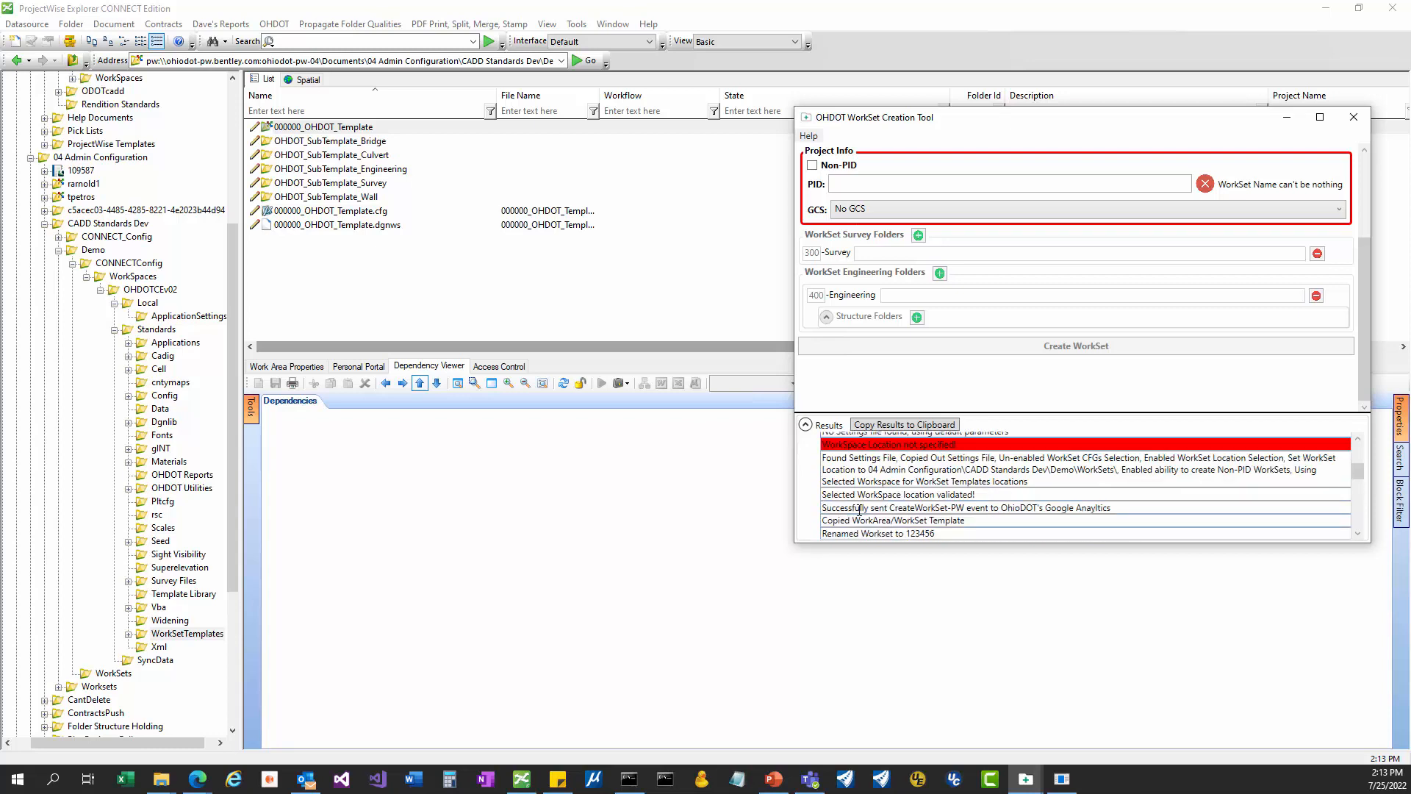
scroll(852, 495, down, 1)
drag(822, 485, 982, 485)
scroll(978, 486, down, 1)
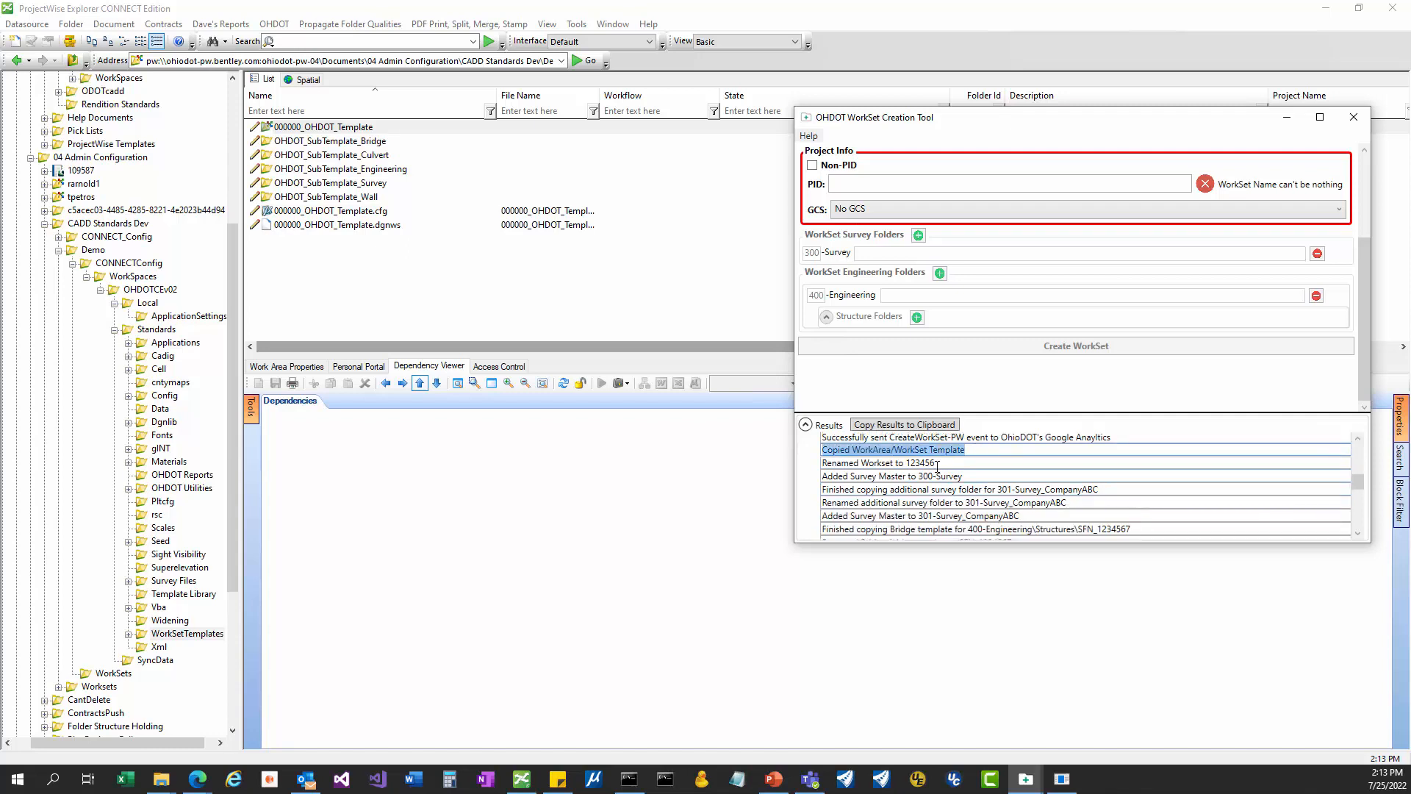
mouse_move(882, 463)
mouse_down()
mouse_move(957, 476)
mouse_move(874, 476)
mouse_up()
scroll(978, 488, down, 1)
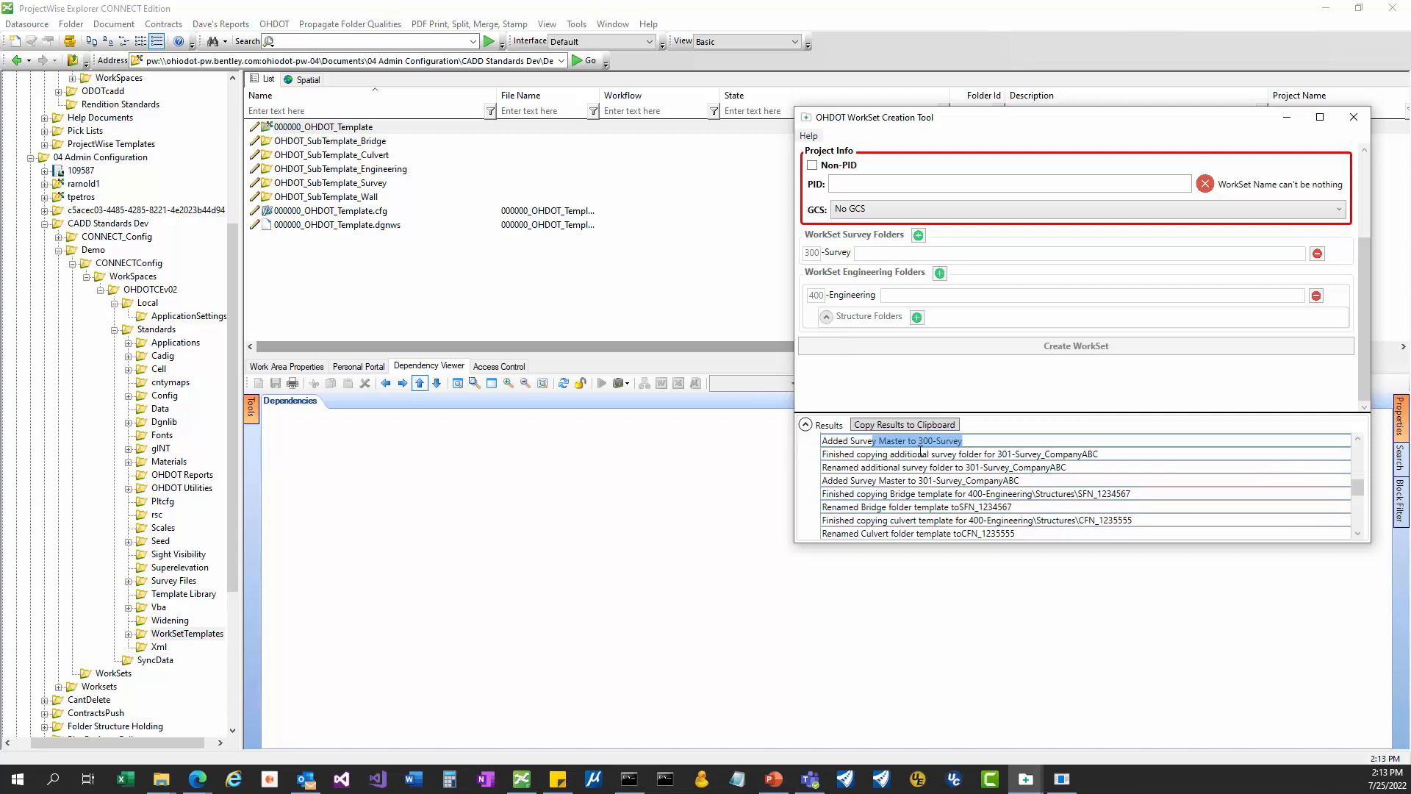
Review log entries for 301-Survey_CompanyABC, SFN_1234567, Wall_001, the 3D seed and cfg files, then view WorkSets.
click(964, 444)
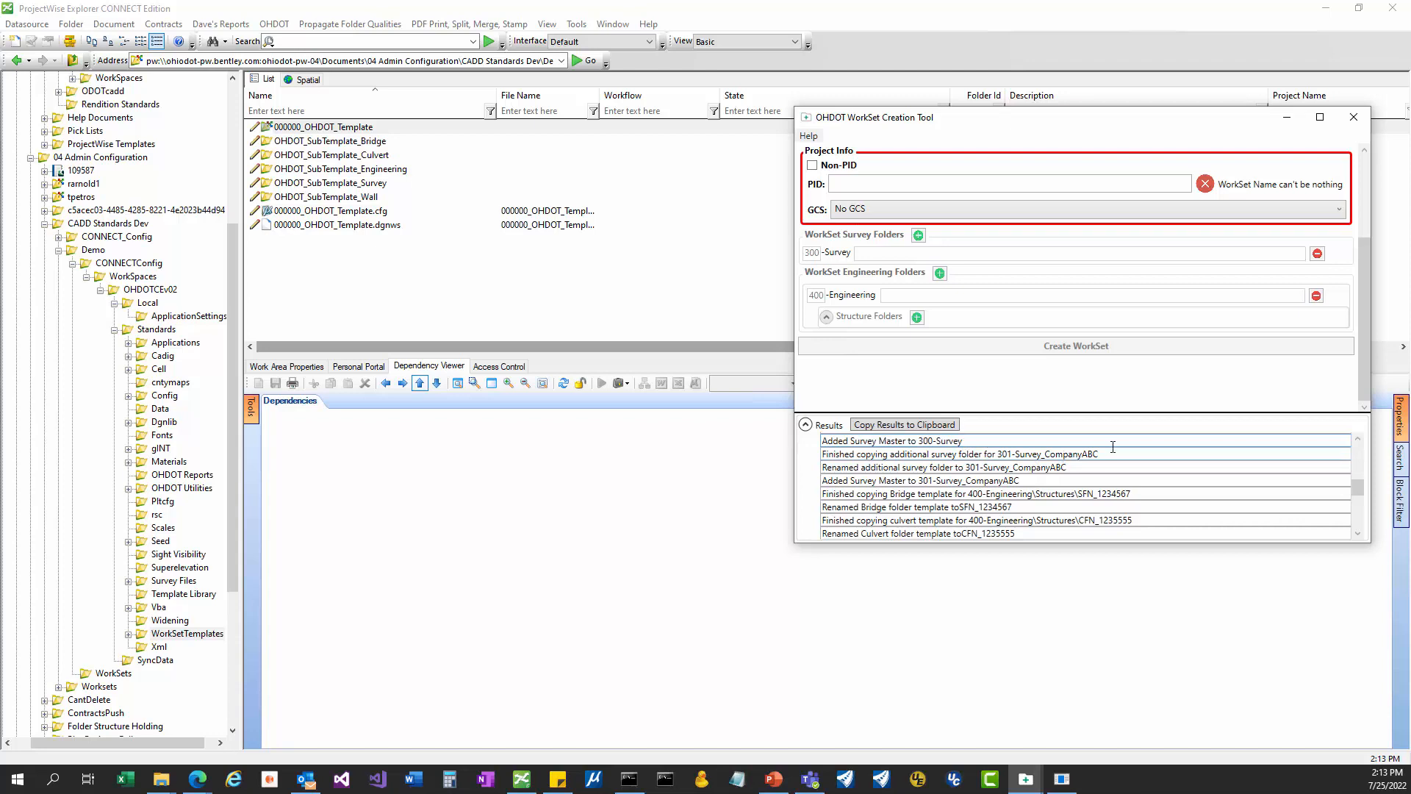
drag(1088, 469, 822, 471)
click(990, 480)
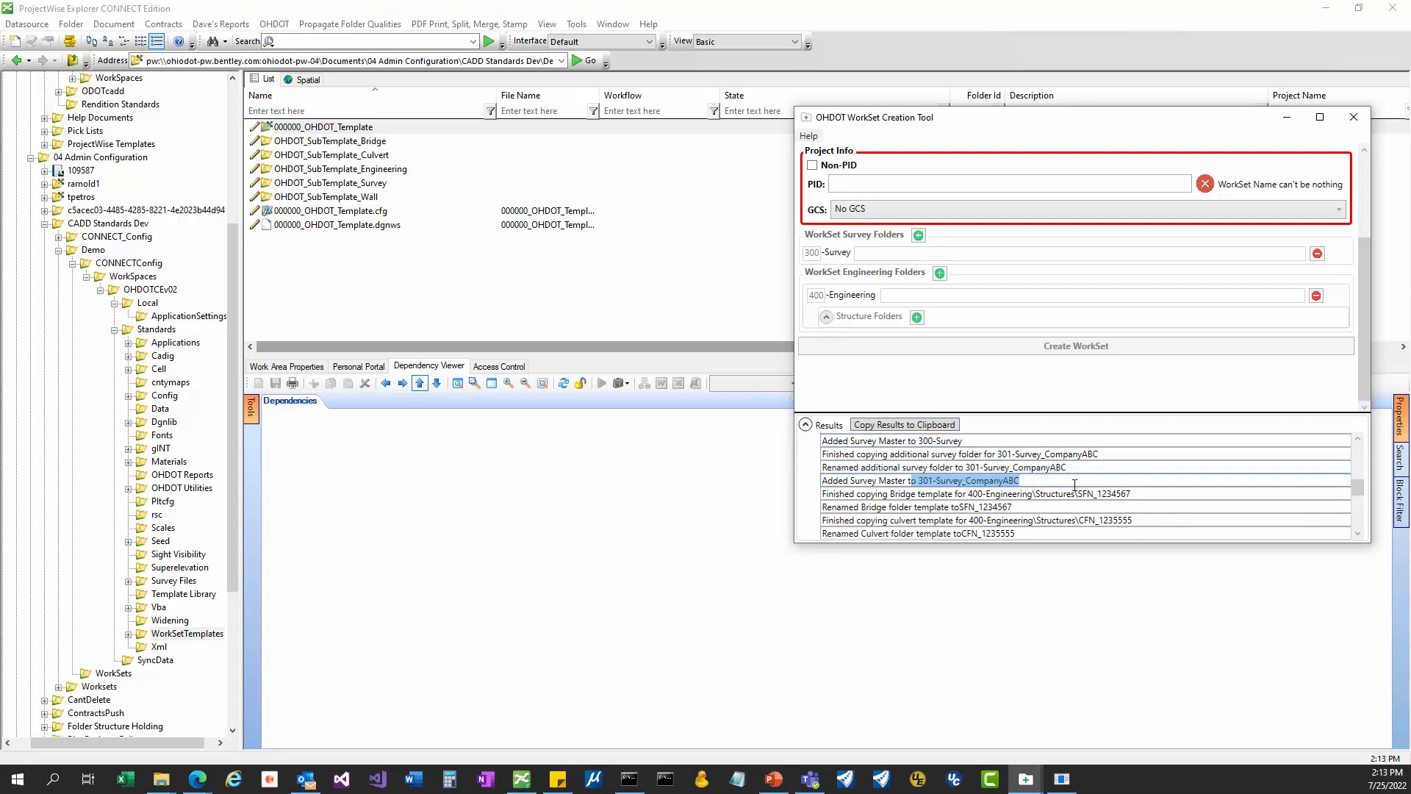
drag(1136, 494, 1027, 496)
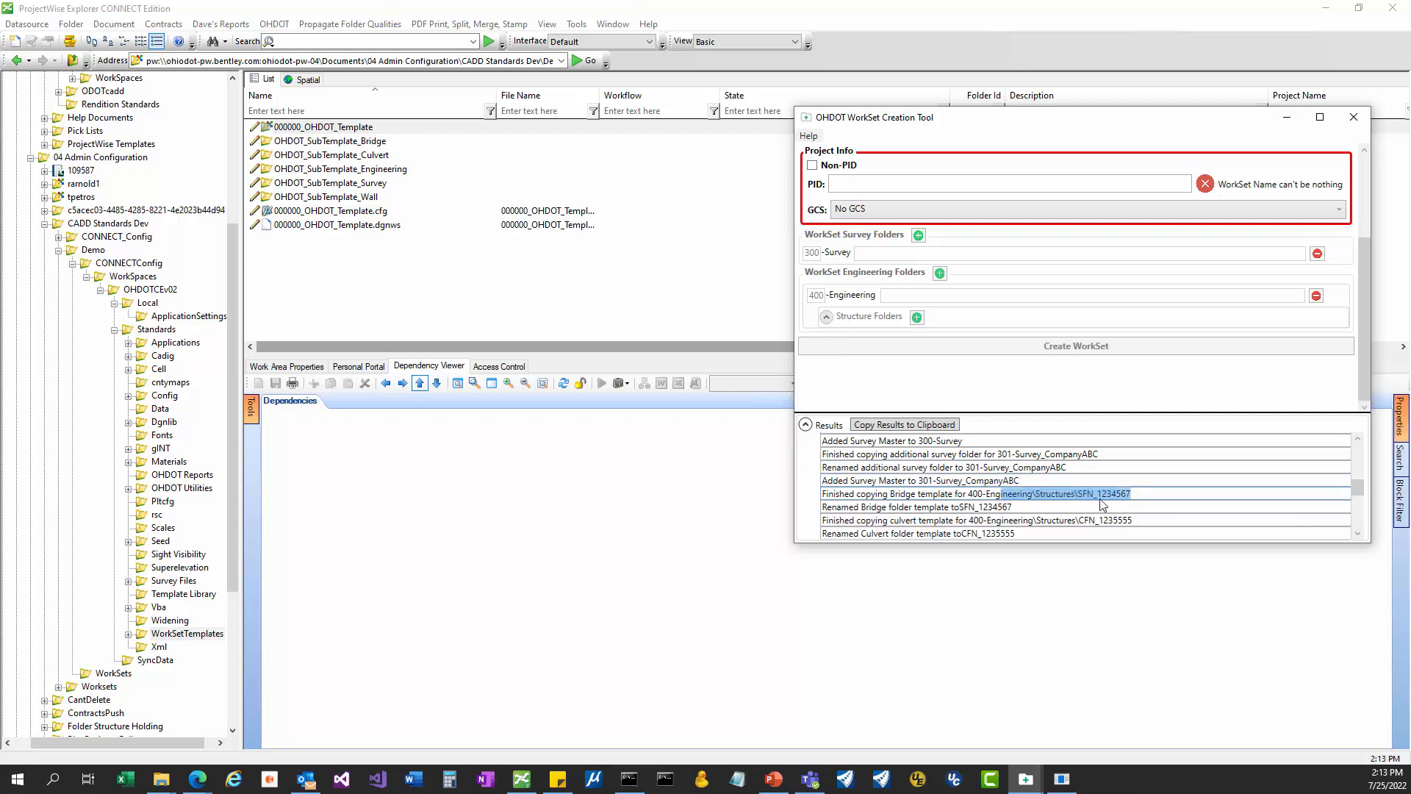
scroll(1100, 500, down, 2)
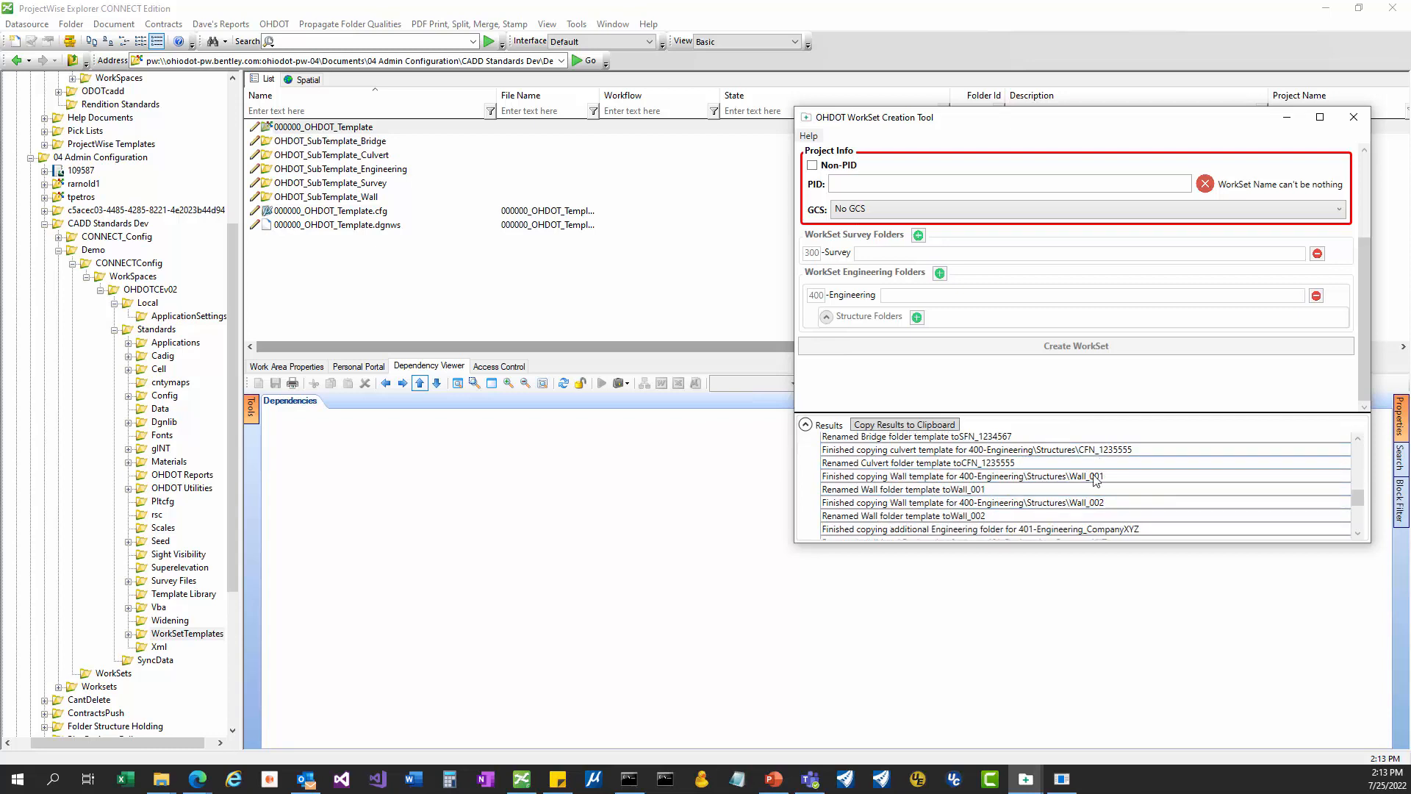
drag(1095, 475, 995, 475)
click(1093, 489)
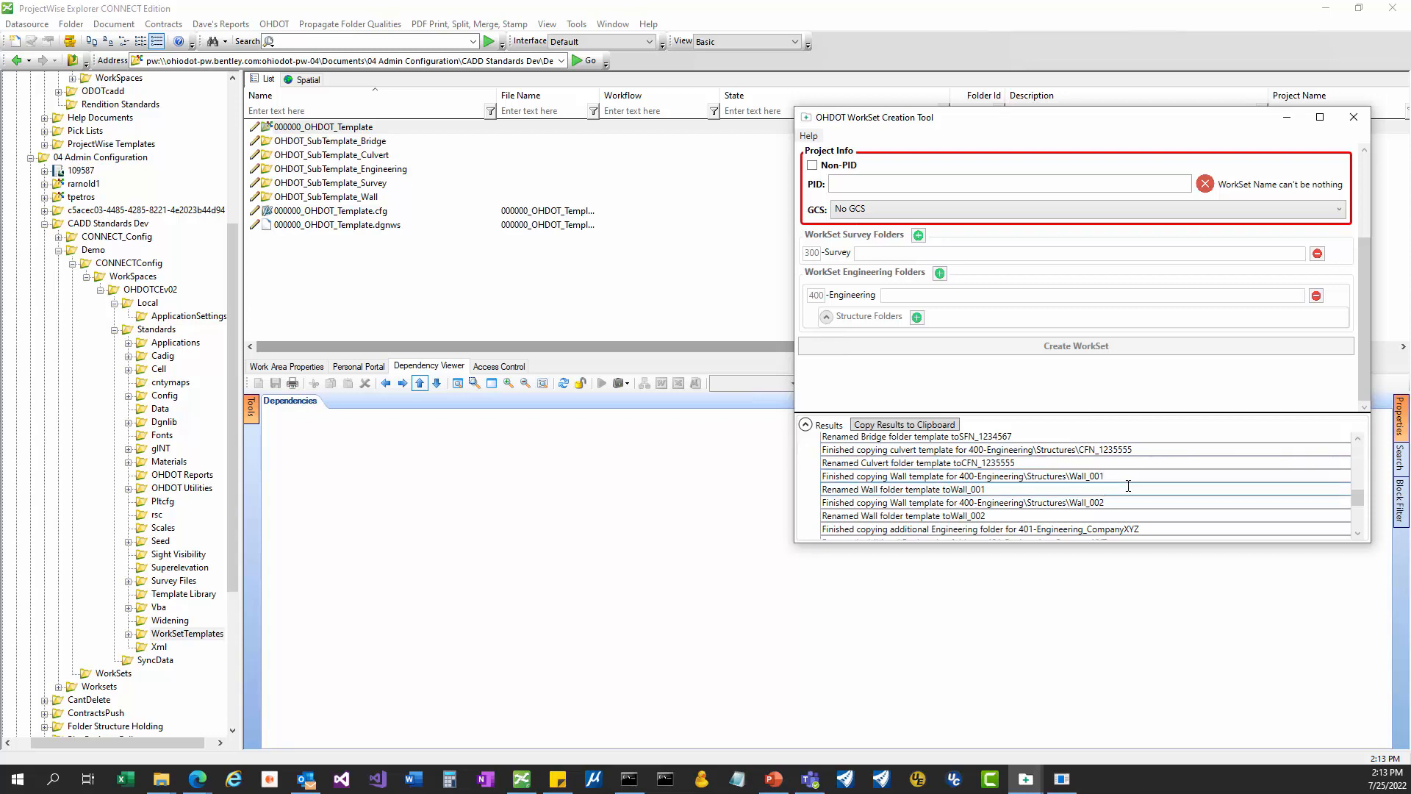
scroll(1125, 485, down, 1)
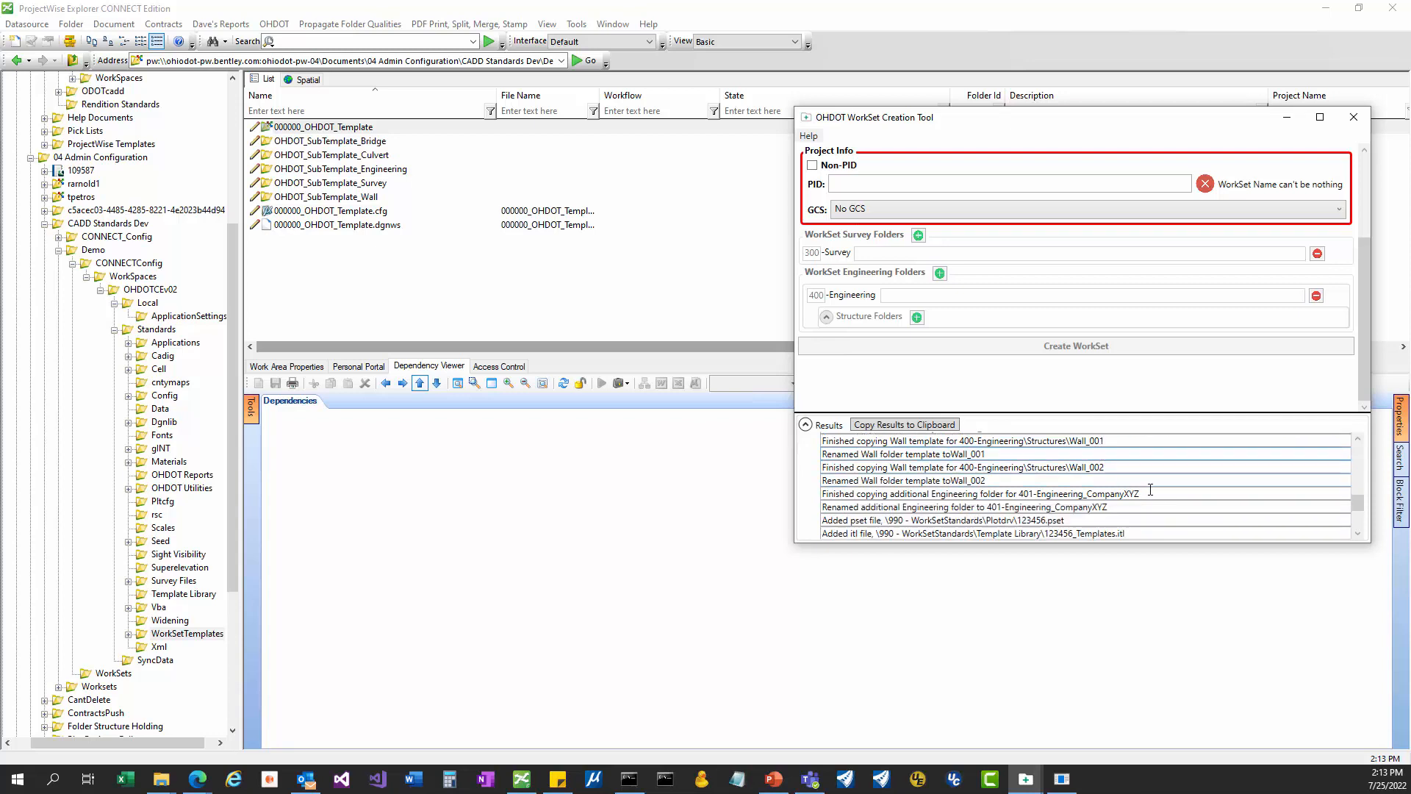
mouse_move(1018, 494)
mouse_down()
mouse_move(1139, 496)
mouse_move(1015, 489)
mouse_up()
scroll(1124, 510, down, 1)
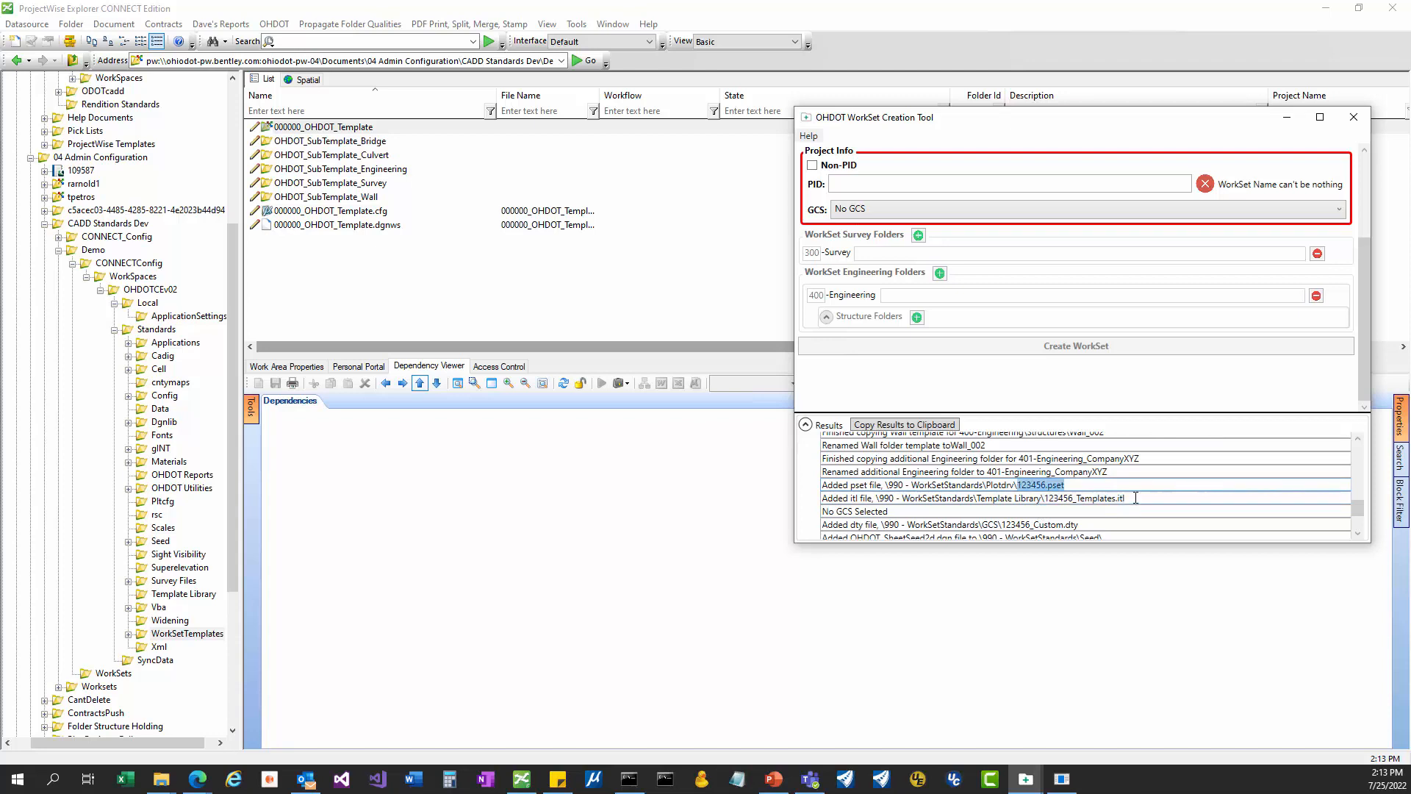
drag(1137, 497, 1002, 491)
scroll(1140, 502, down, 1)
scroll(1151, 506, down, 1)
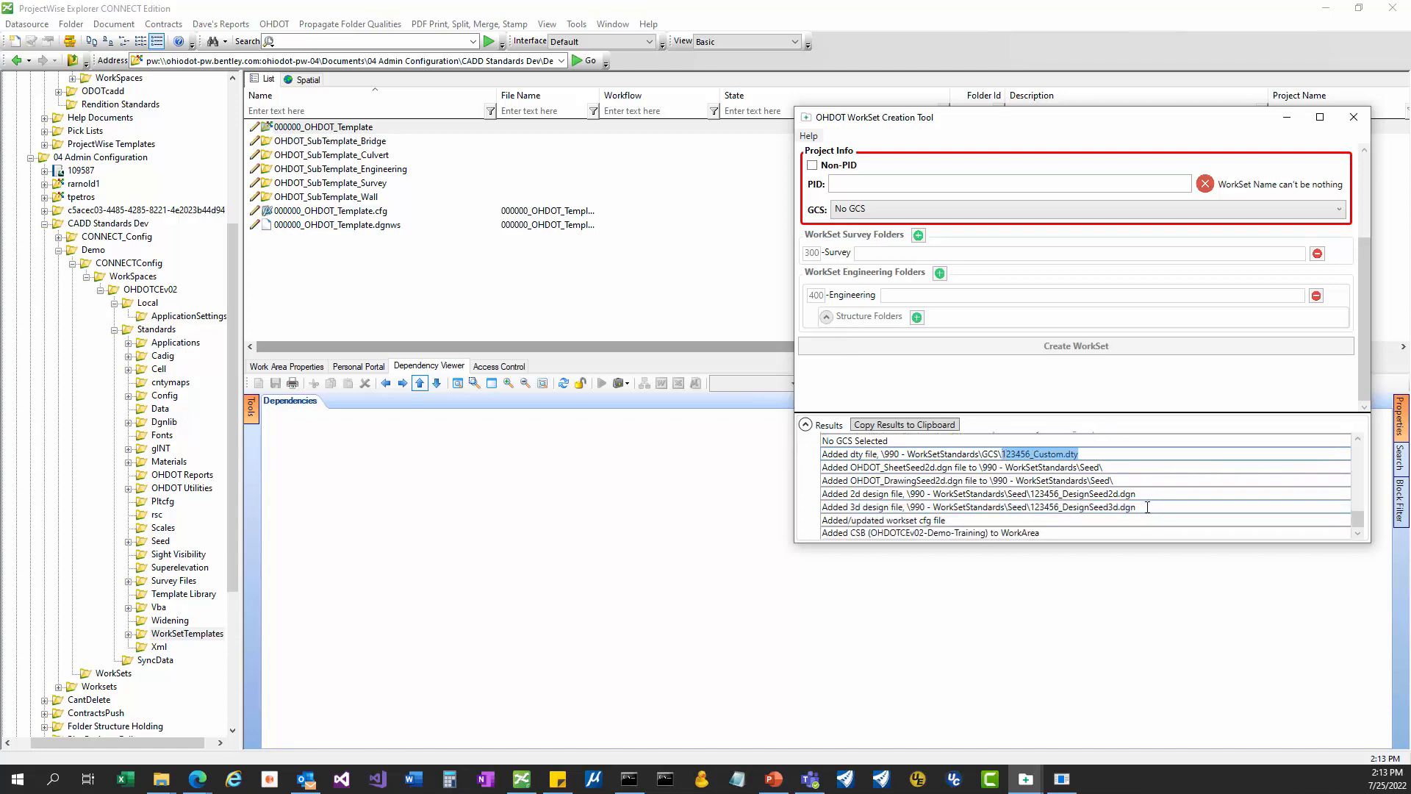
drag(1148, 507, 901, 480)
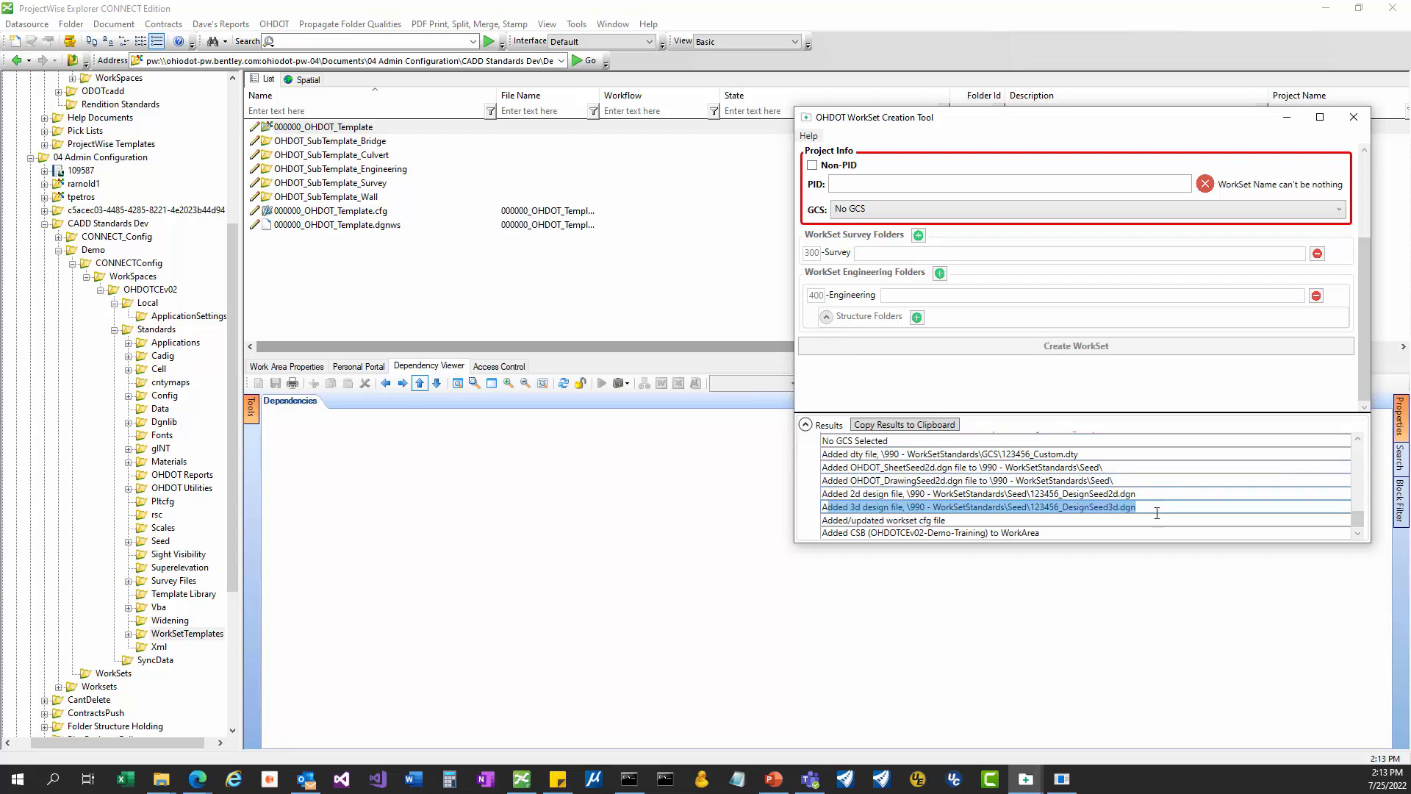
drag(960, 520, 809, 522)
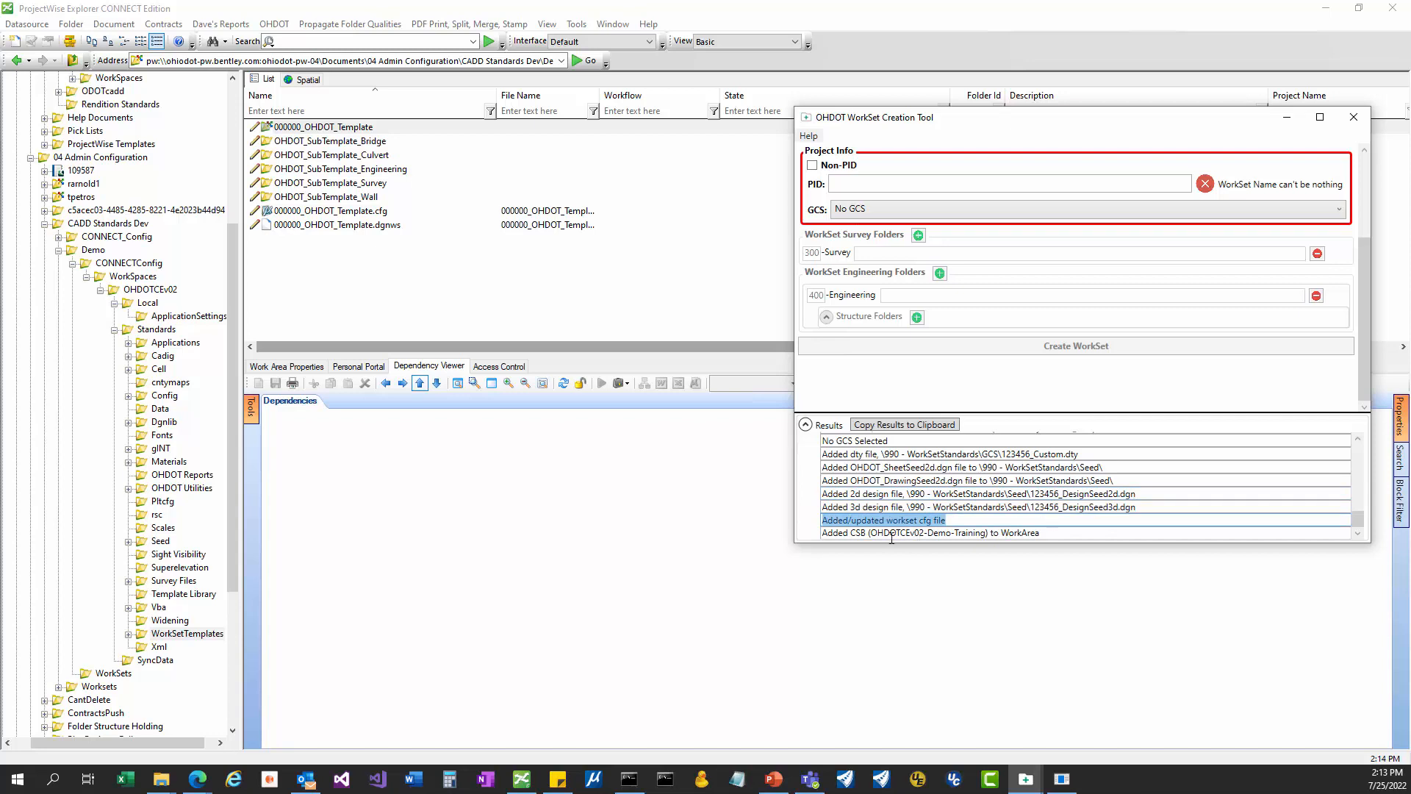
click(865, 533)
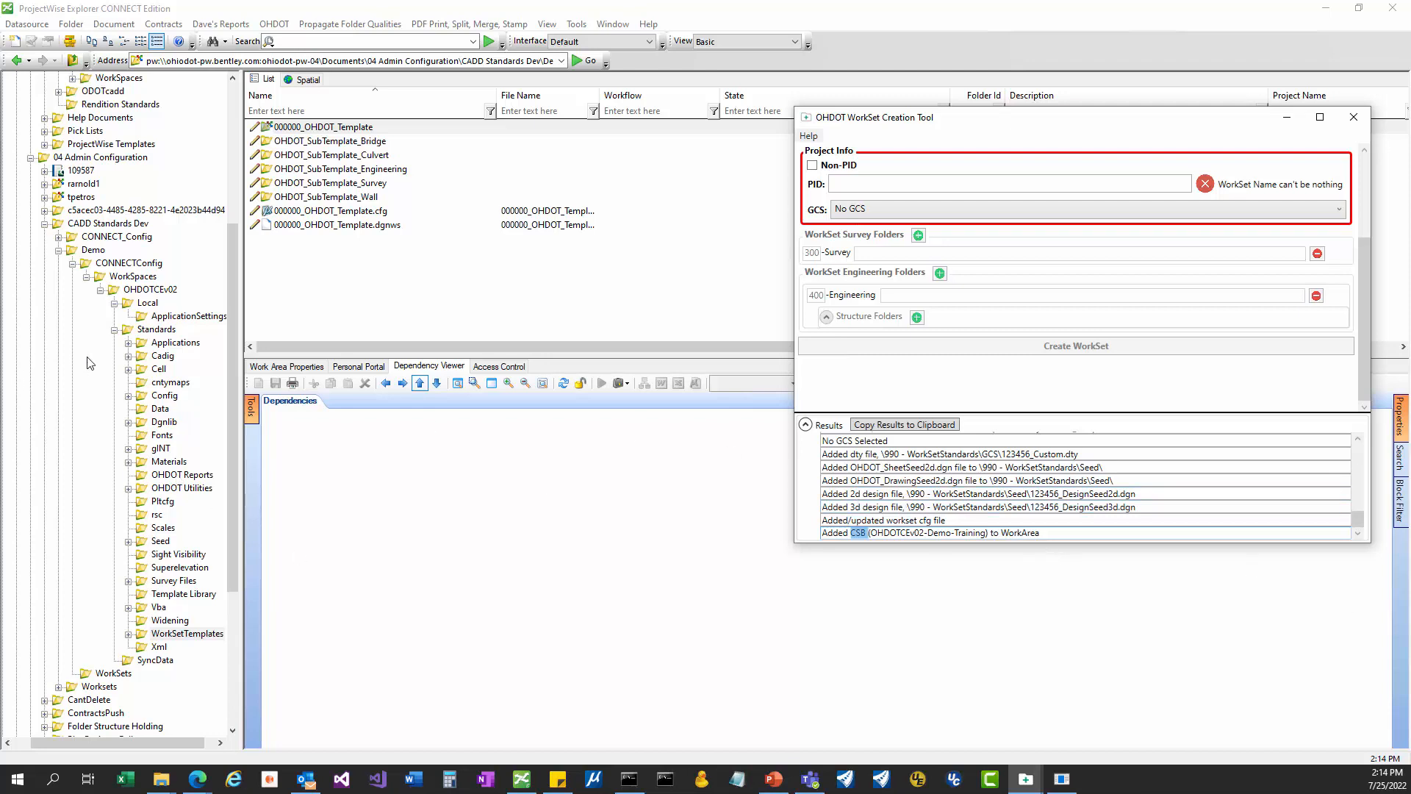
click(121, 677)
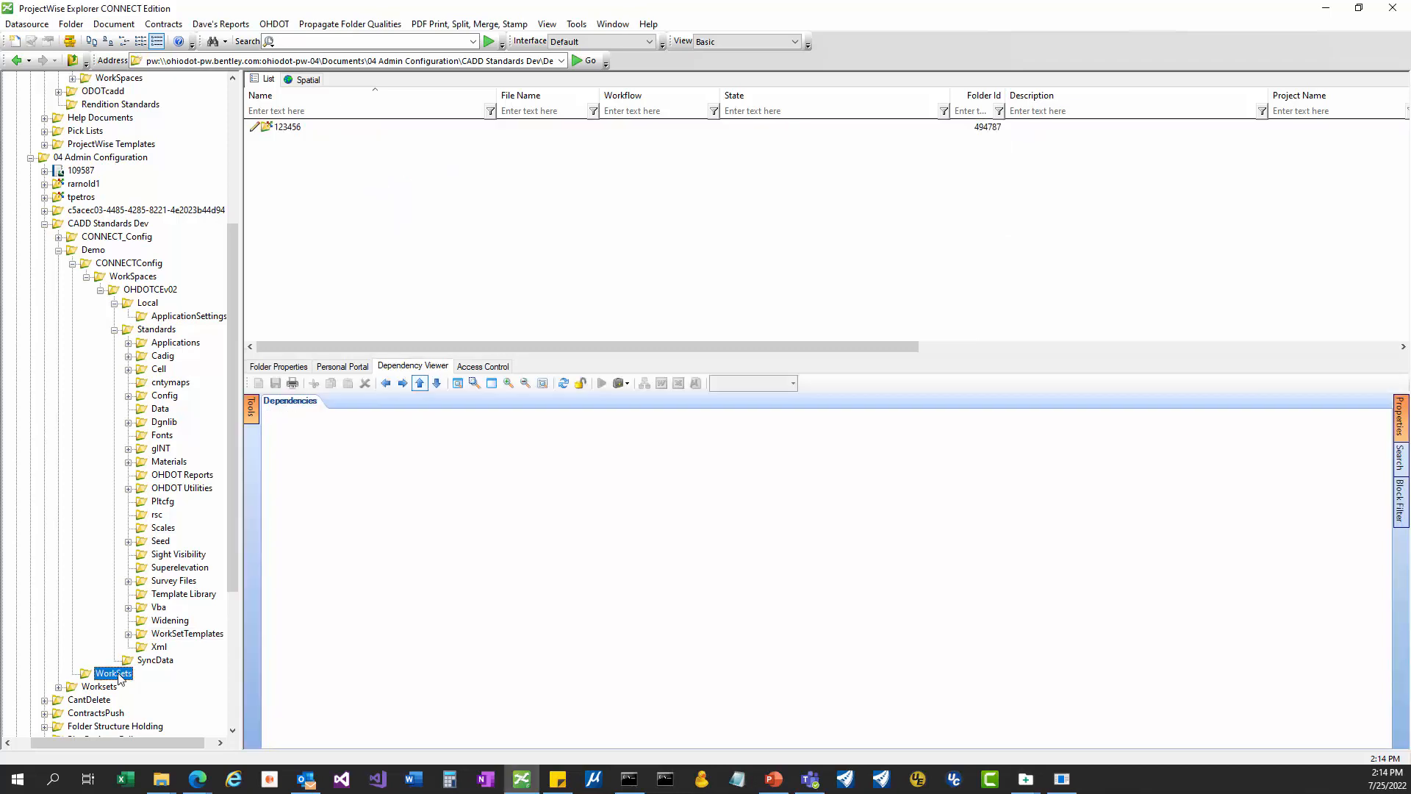
Open 123456.cfg, review its Create Workset version and creator header lines, and close it without check-in.
click(276, 130)
double_click(275, 131)
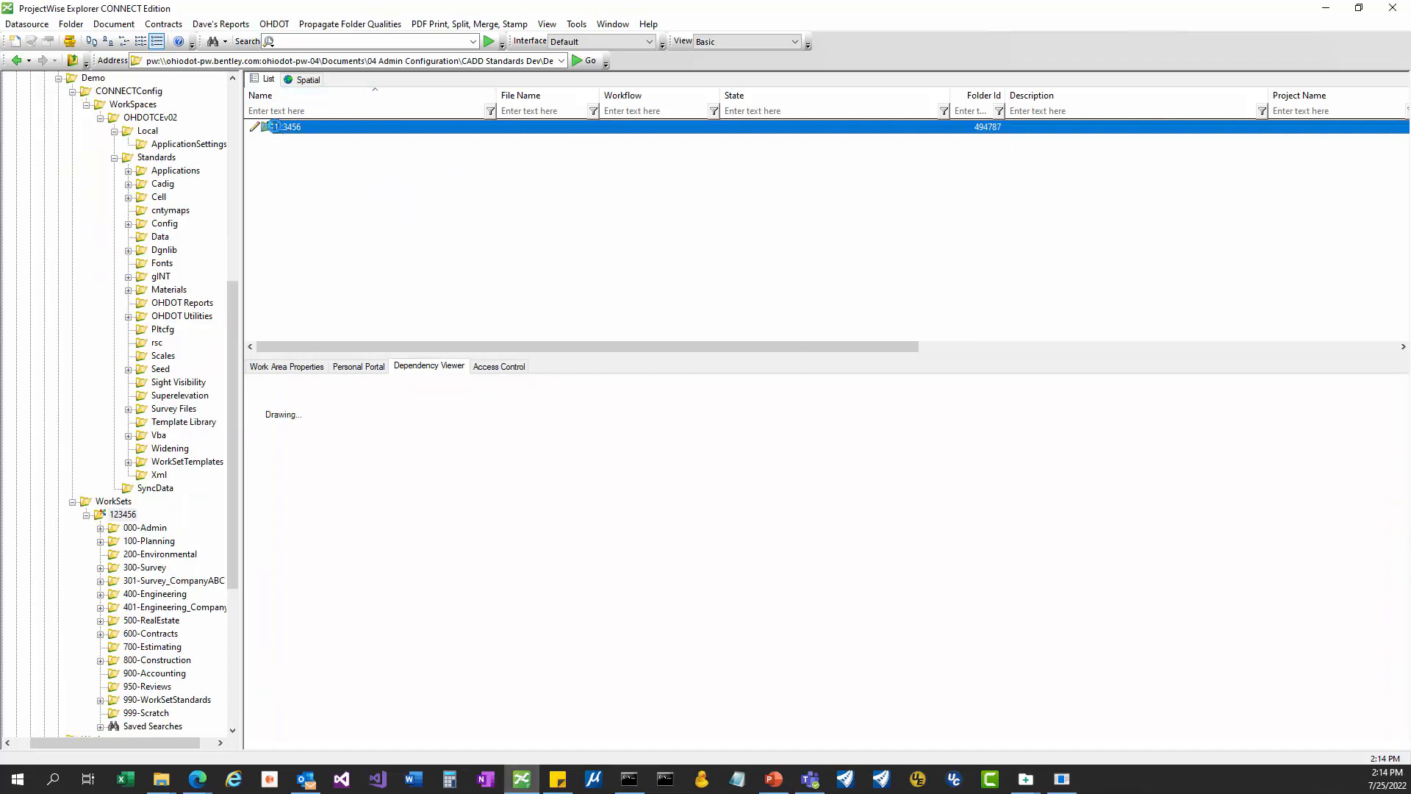
scroll(403, 183, down, 1)
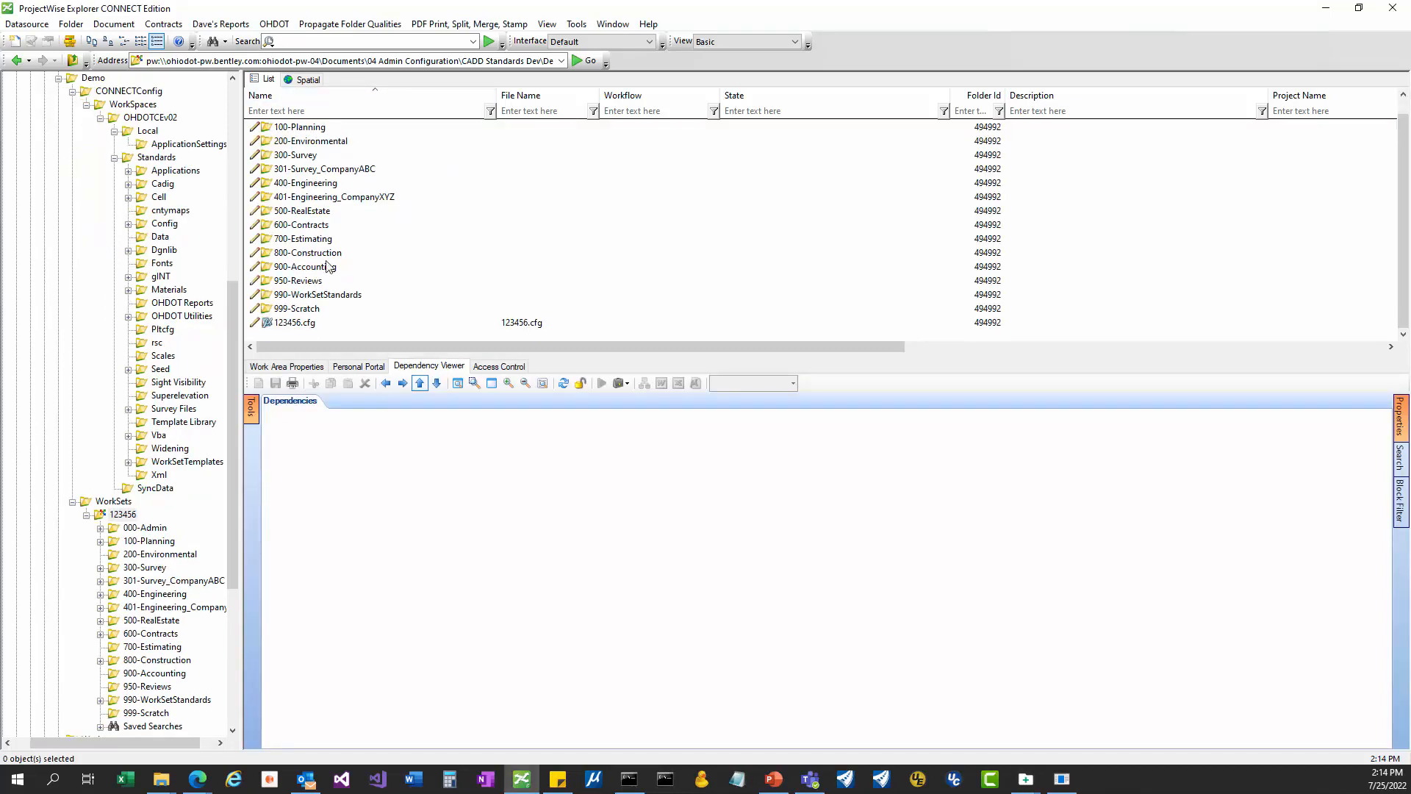
double_click(298, 324)
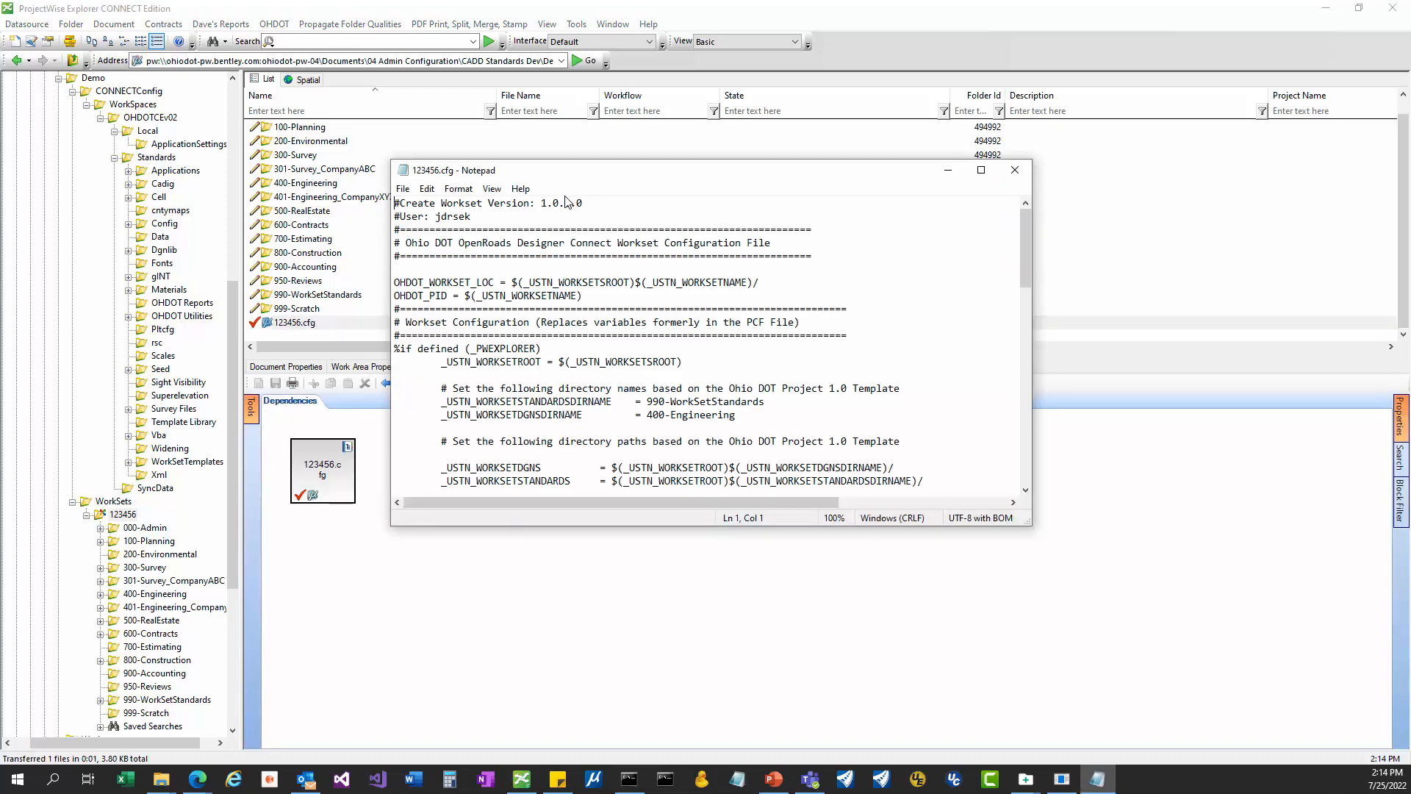
drag(512, 220, 369, 201)
drag(584, 204, 395, 204)
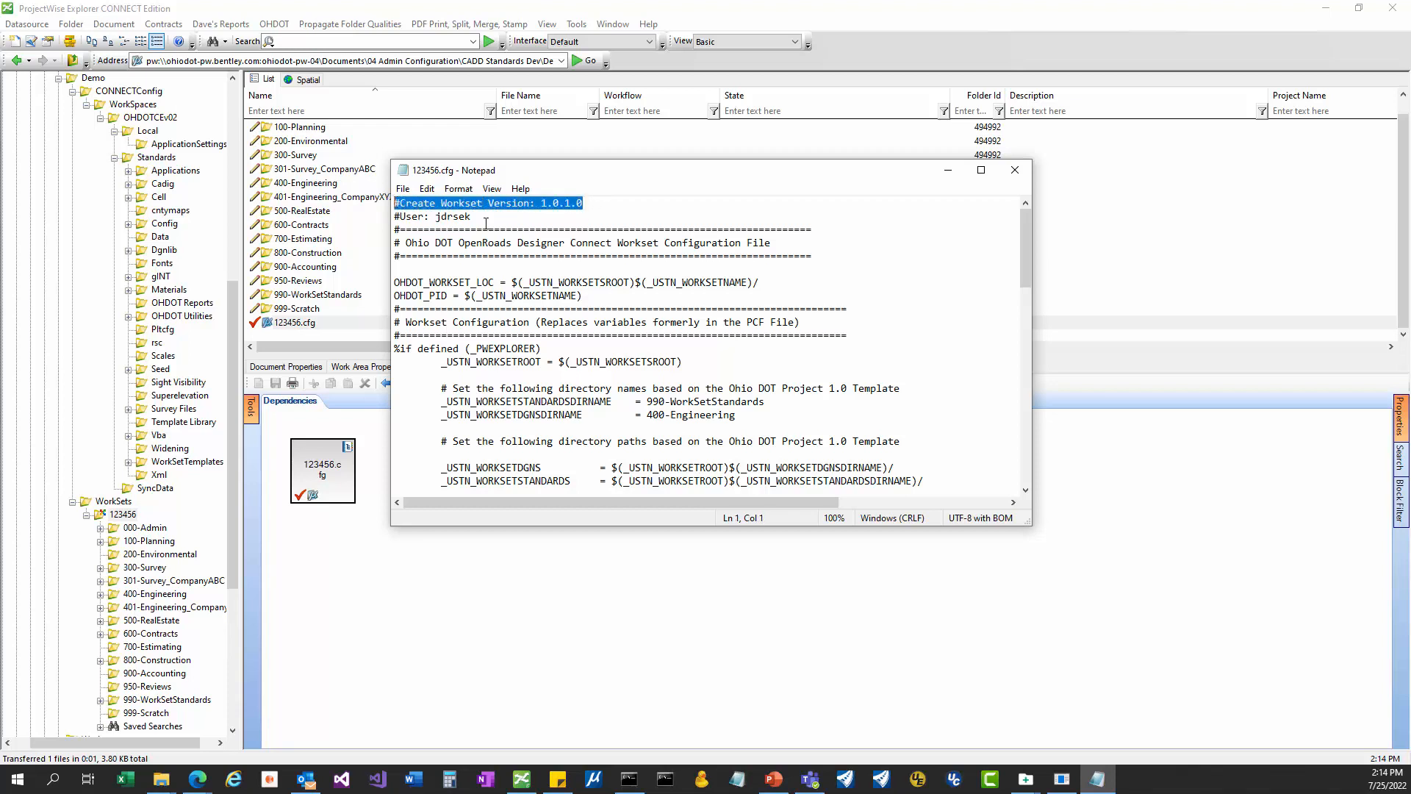
drag(487, 218, 395, 217)
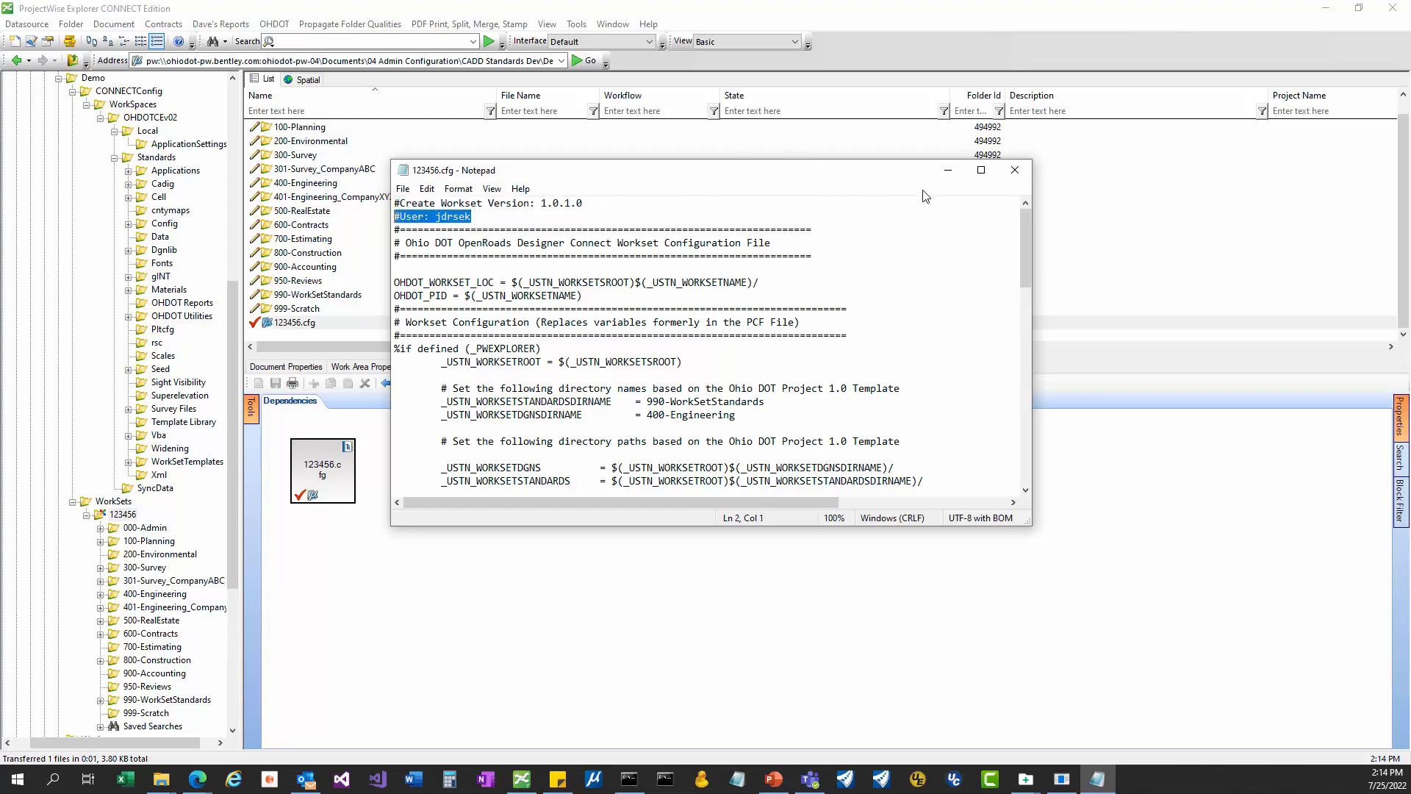
click(1015, 171)
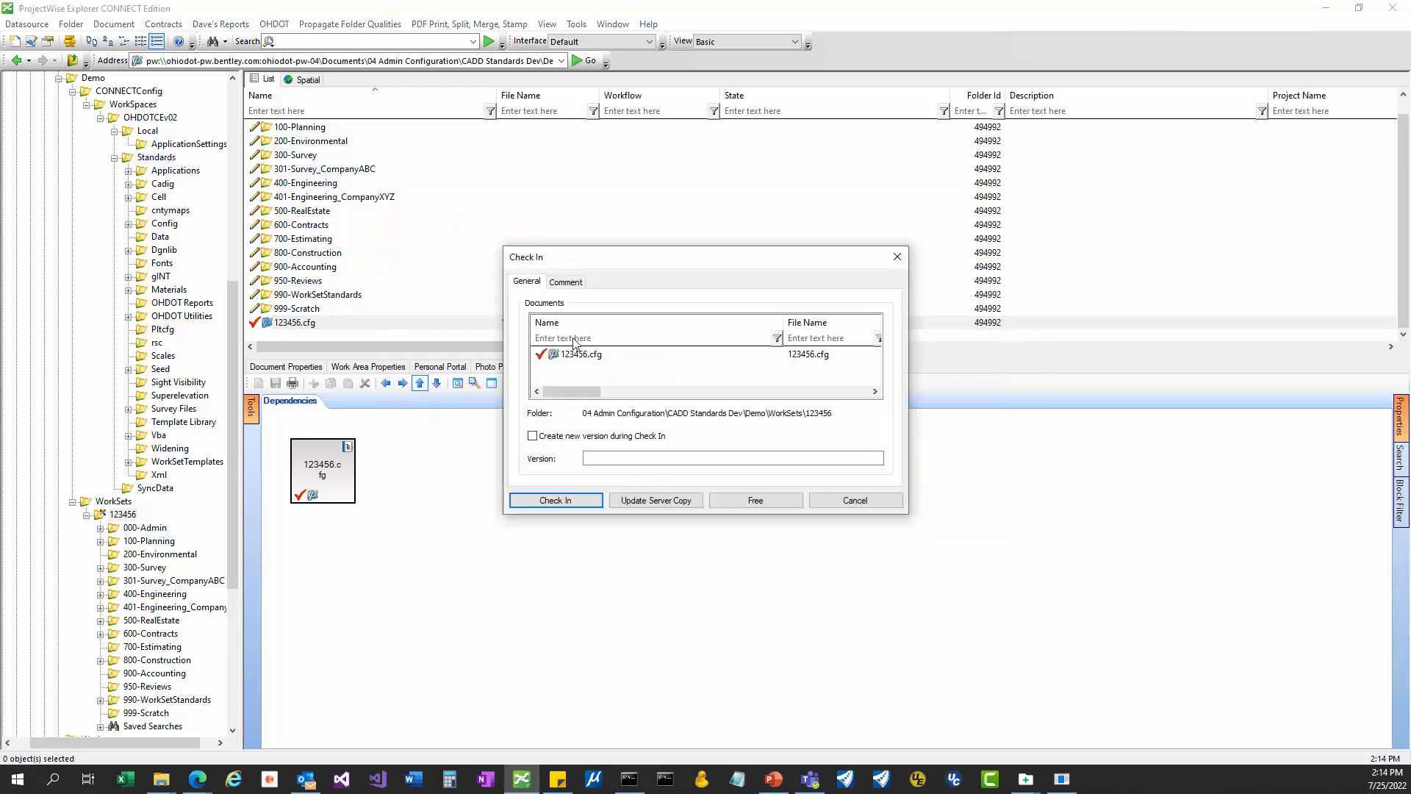
click(750, 500)
Check the 301-Survey_CompanyABC, 400-Engineering and 401-Engineering_CompanyXYZ folders and the 990-WorkSetStandards Seed files.
click(349, 169)
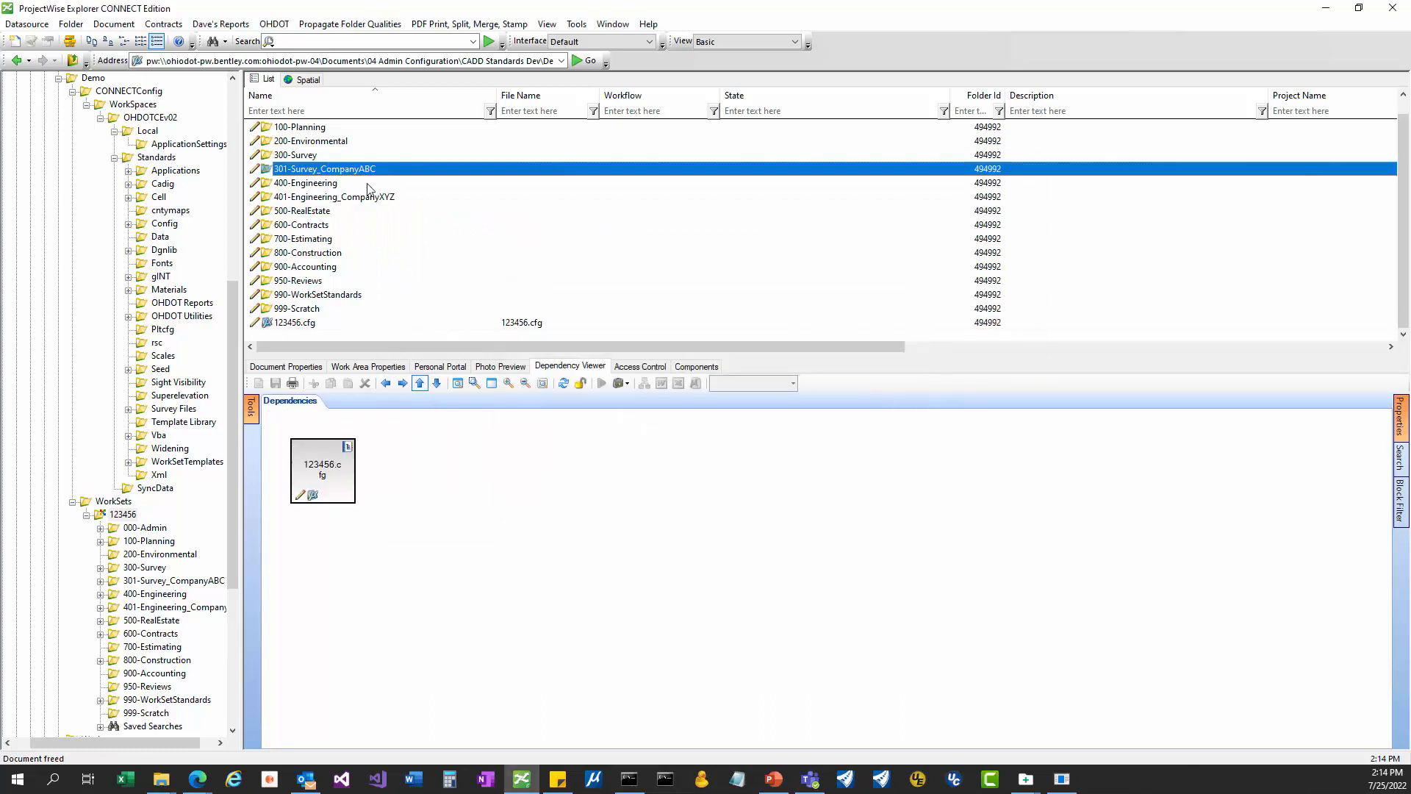
click(374, 197)
click(367, 168)
click(373, 182)
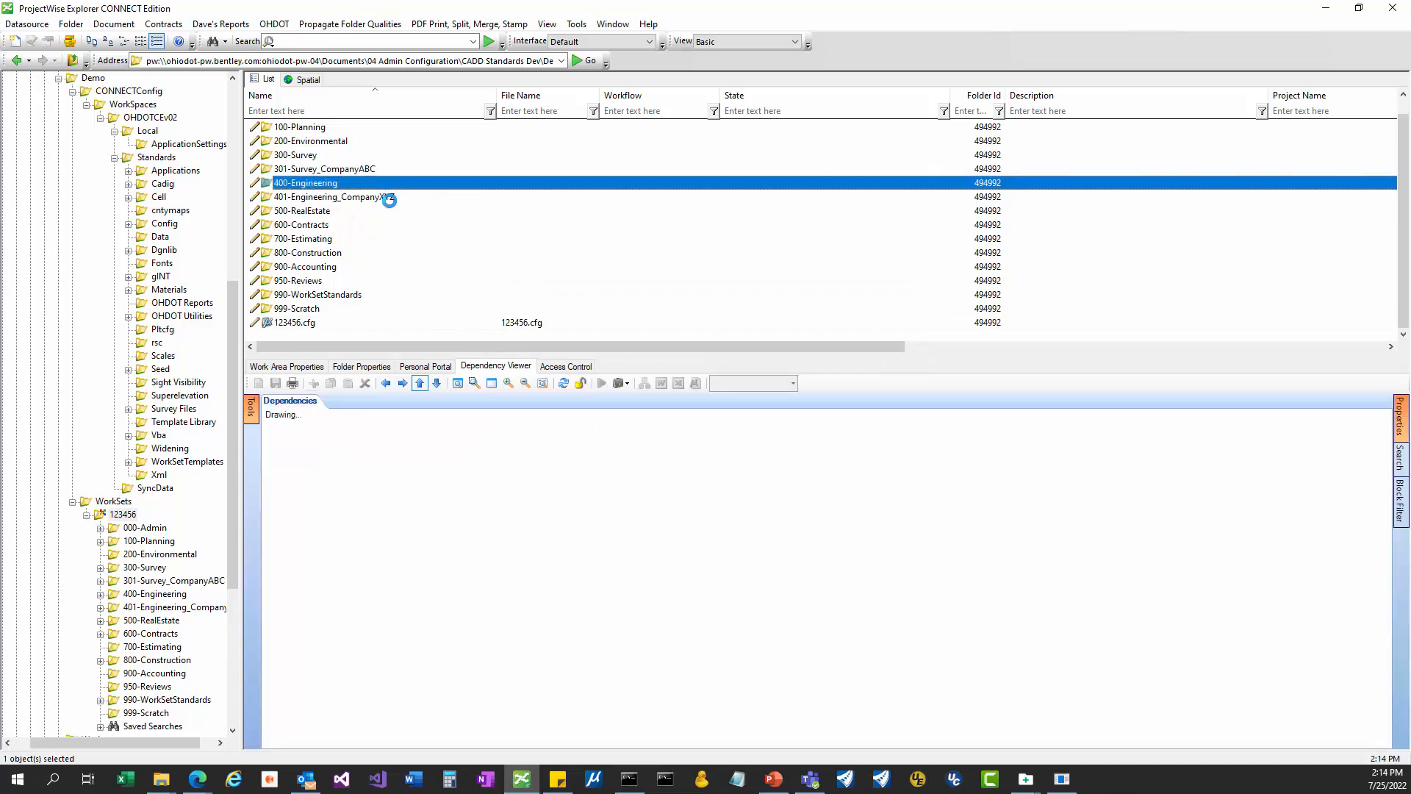
click(386, 196)
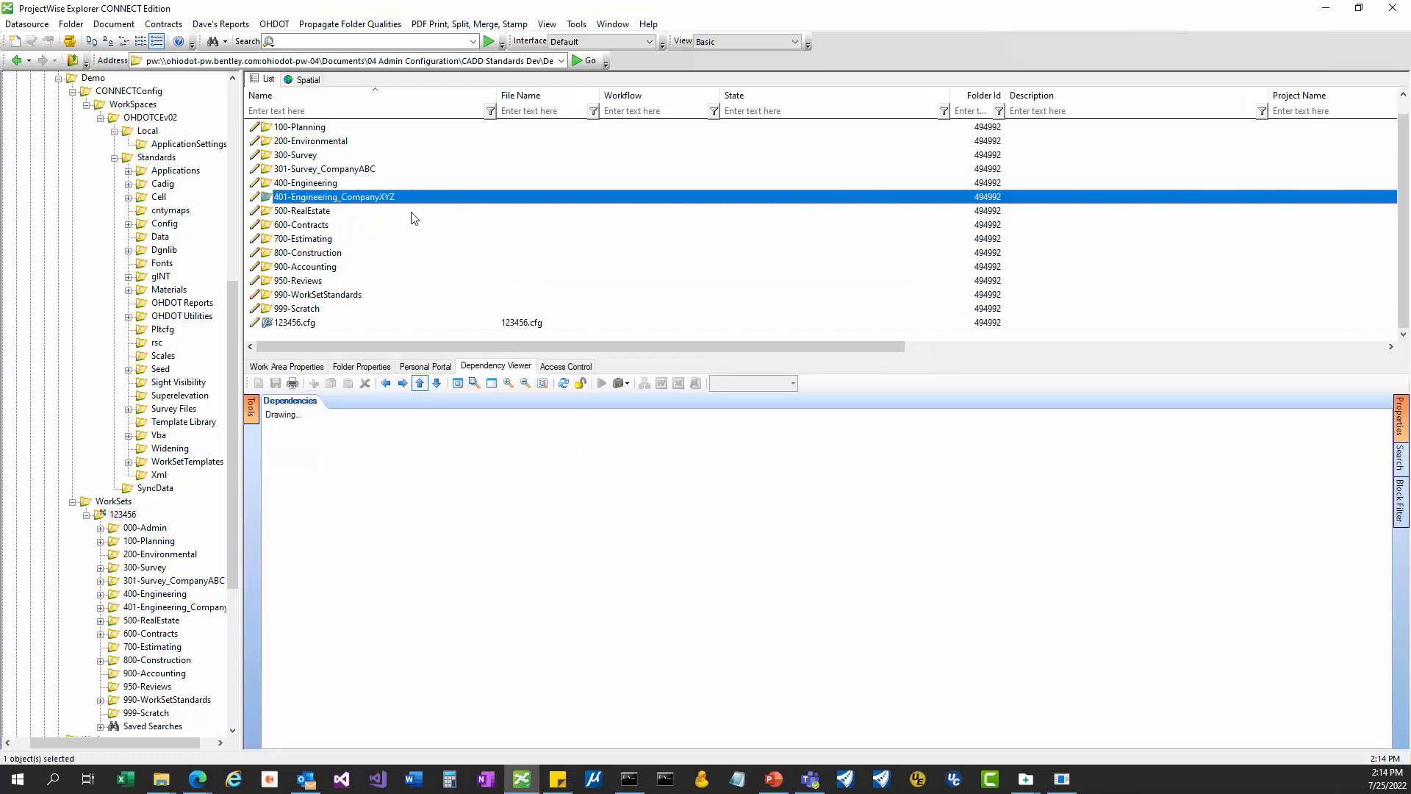
double_click(272, 294)
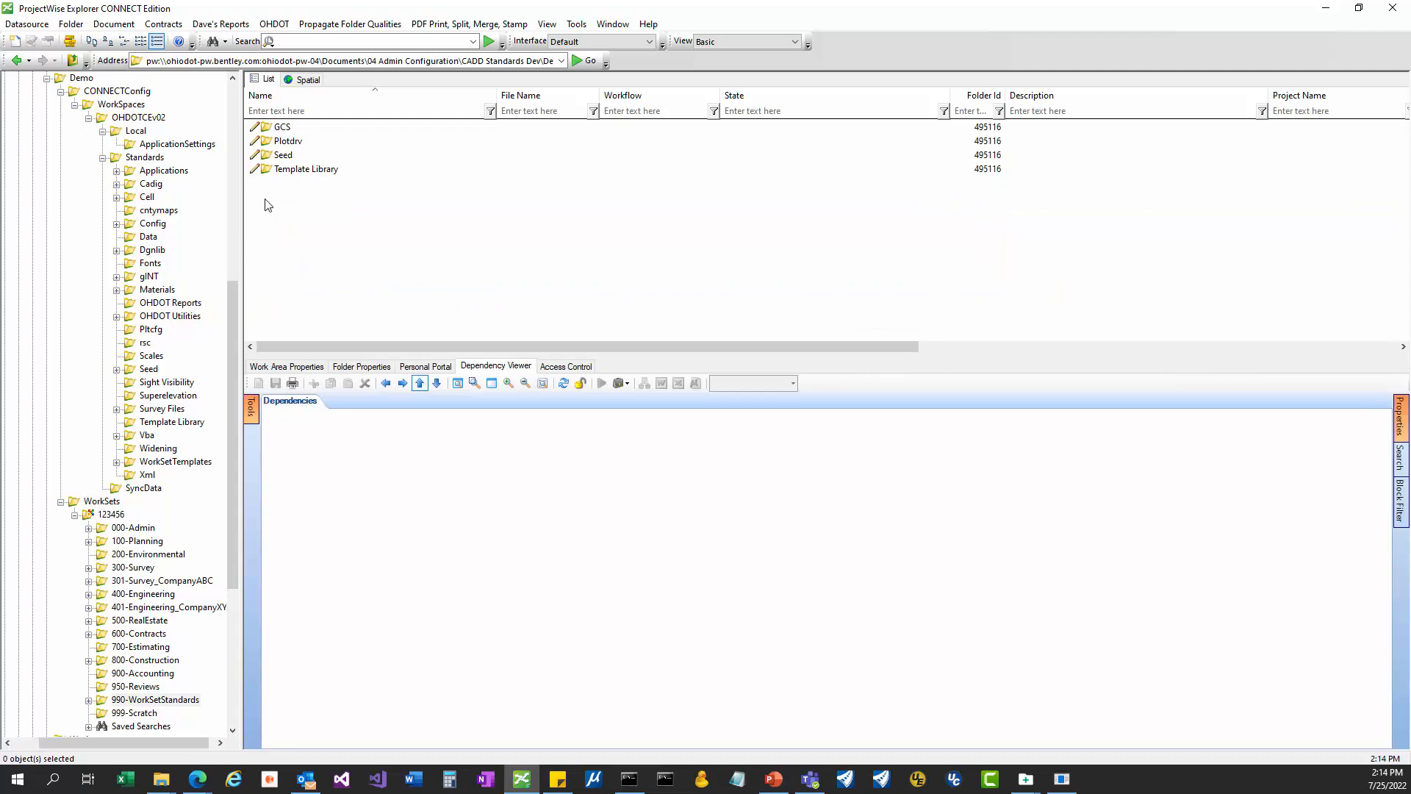
double_click(283, 155)
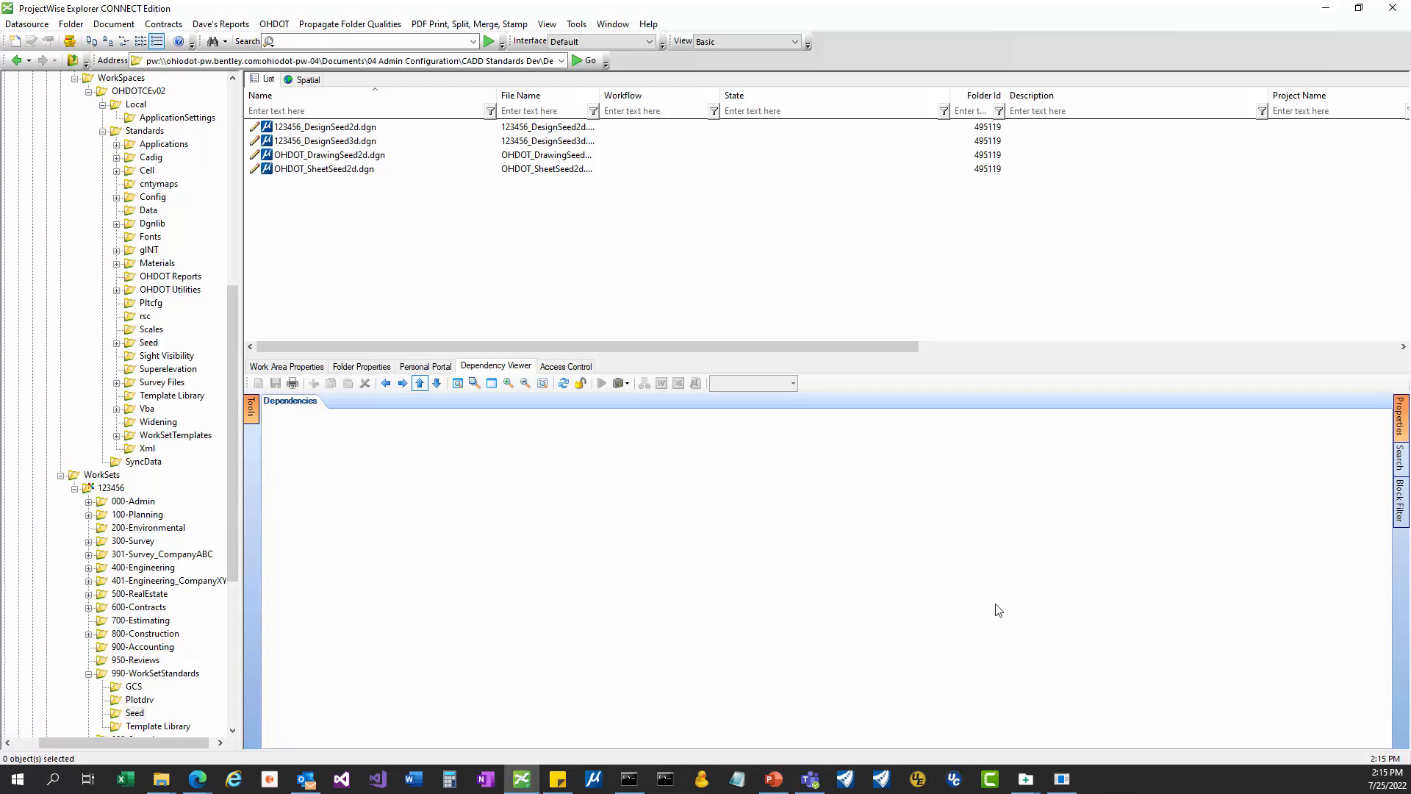
click(109, 489)
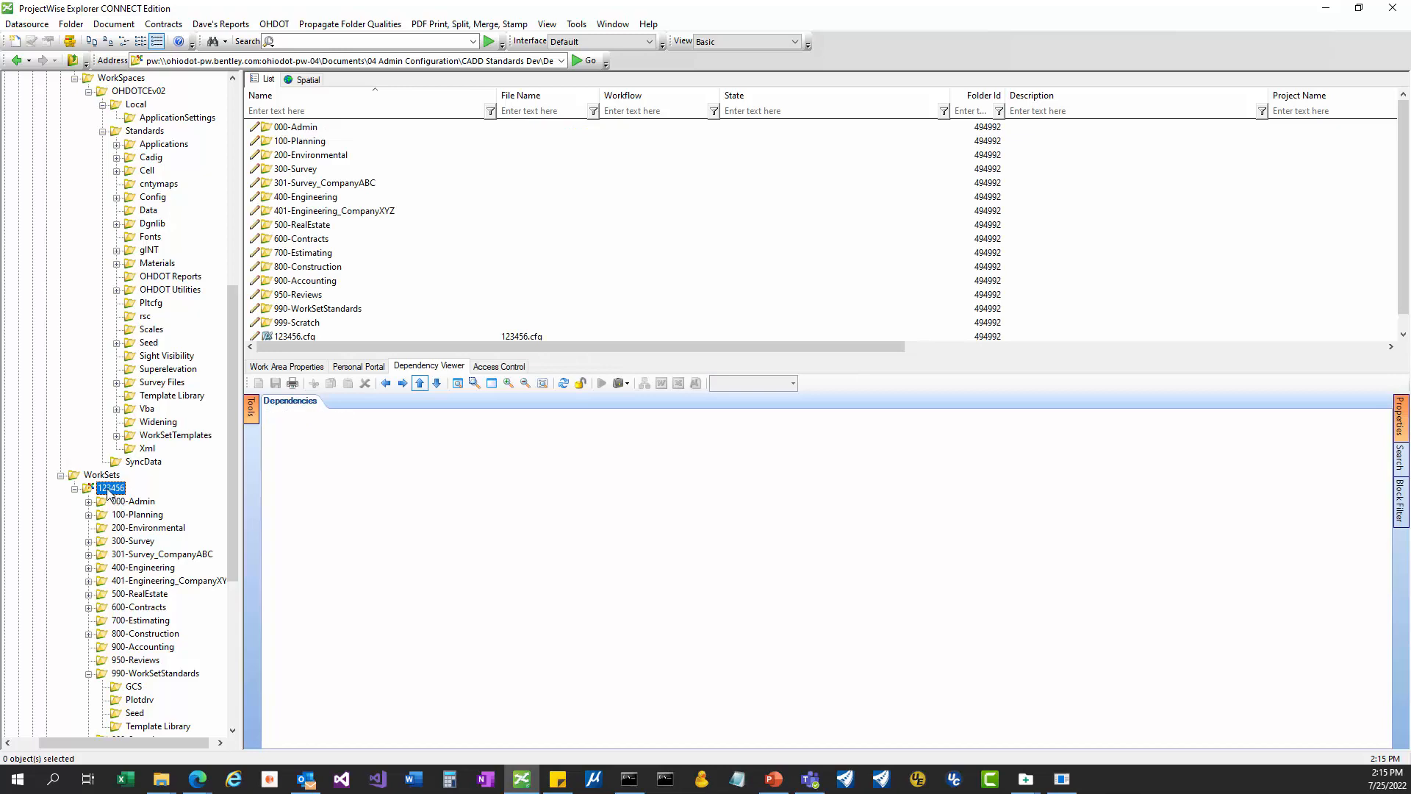
right_click(108, 491)
click(147, 609)
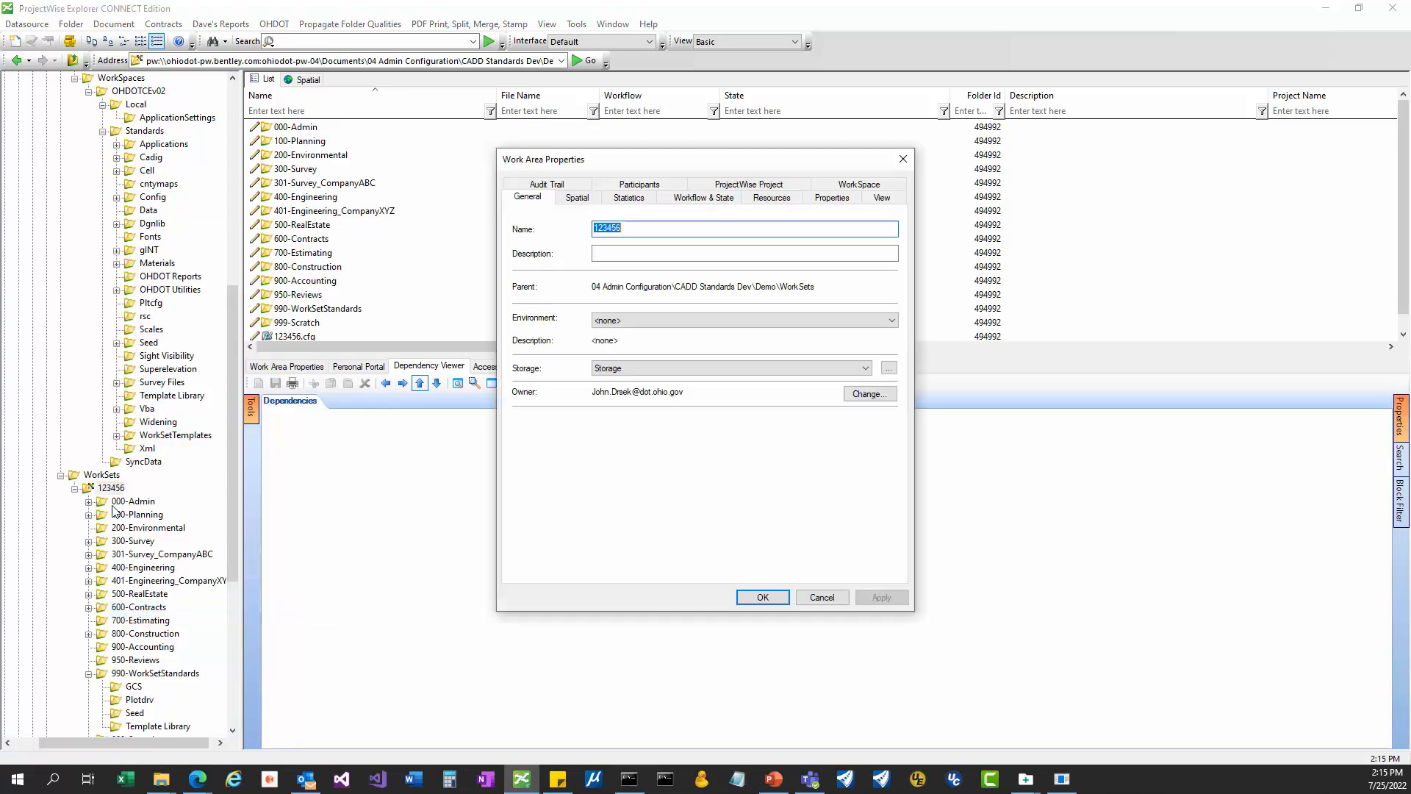
click(854, 185)
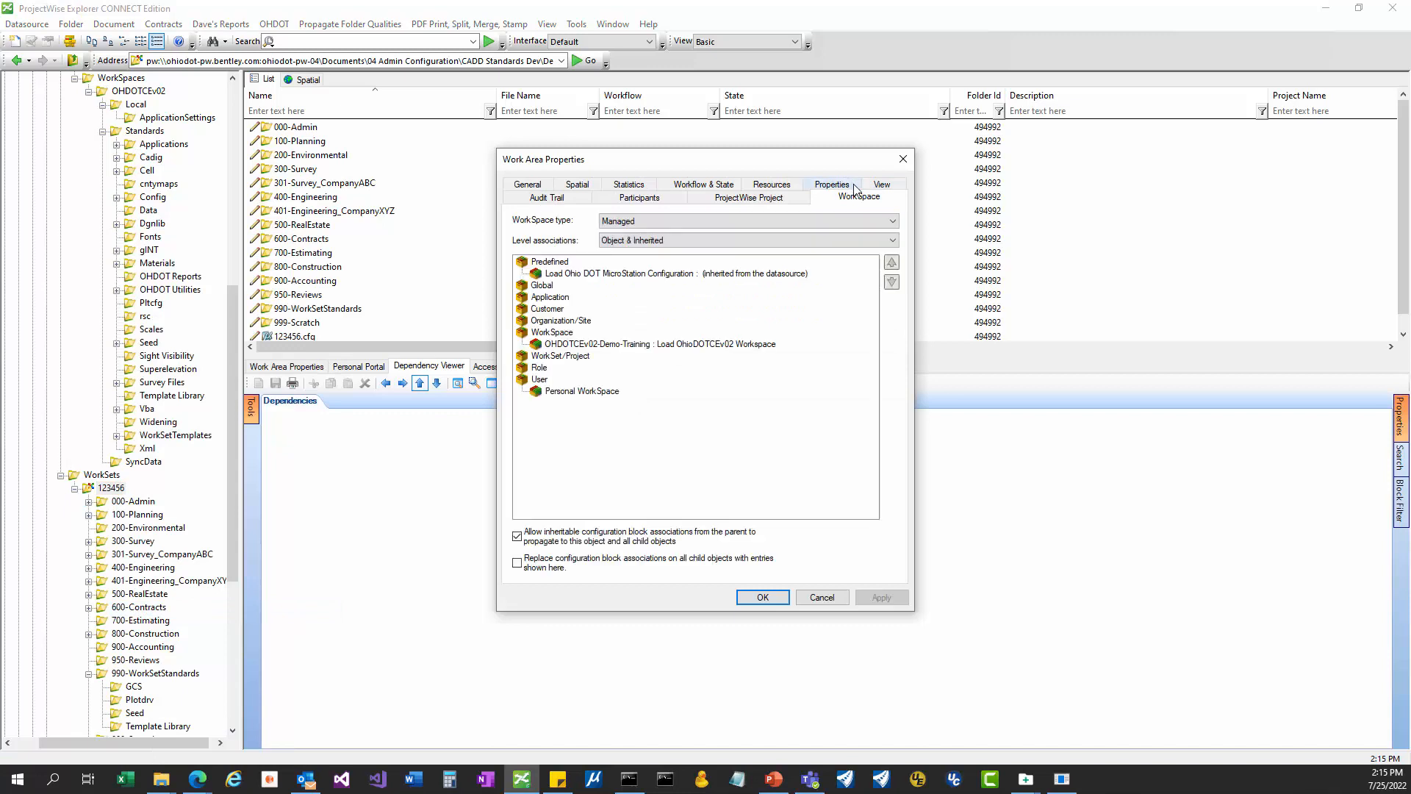
click(569, 356)
click(551, 346)
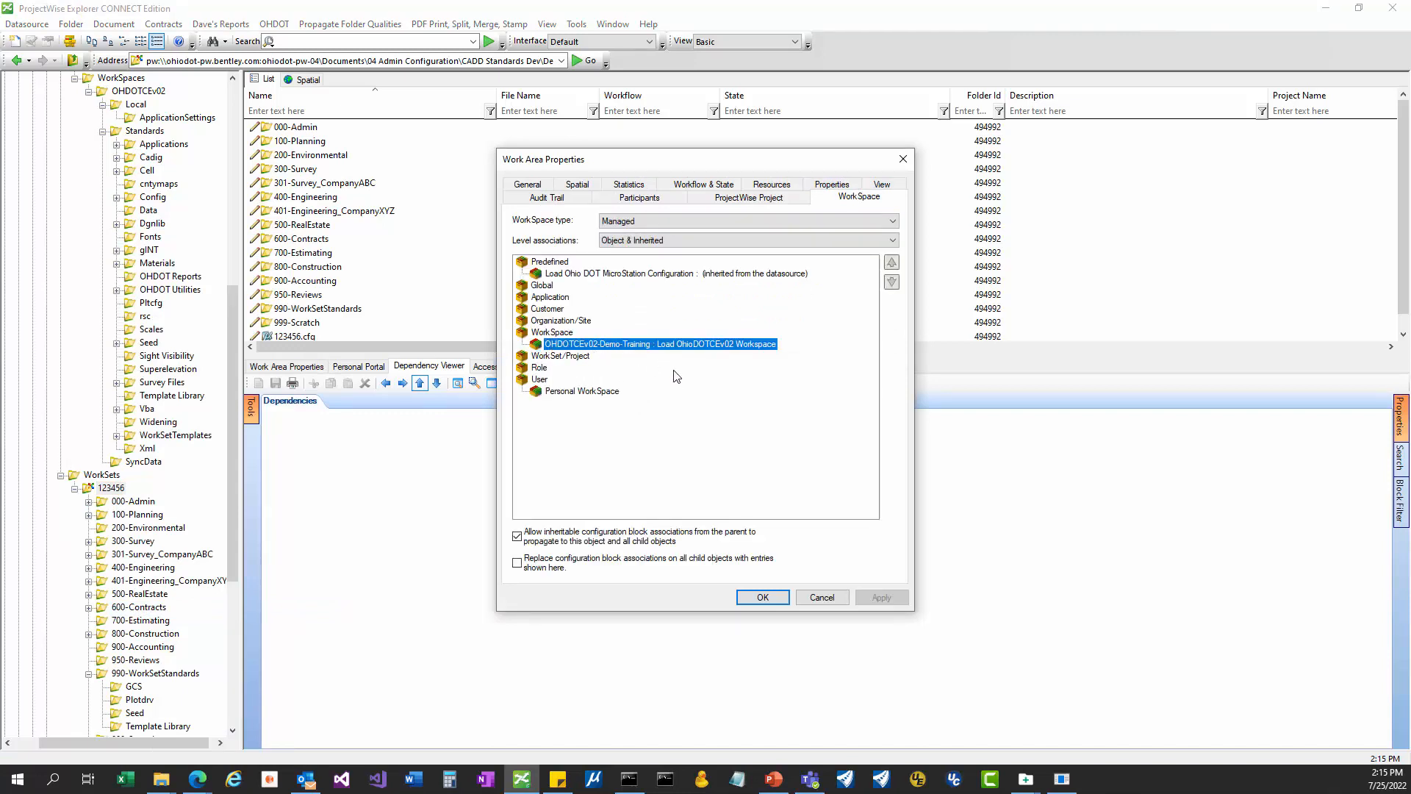
click(822, 598)
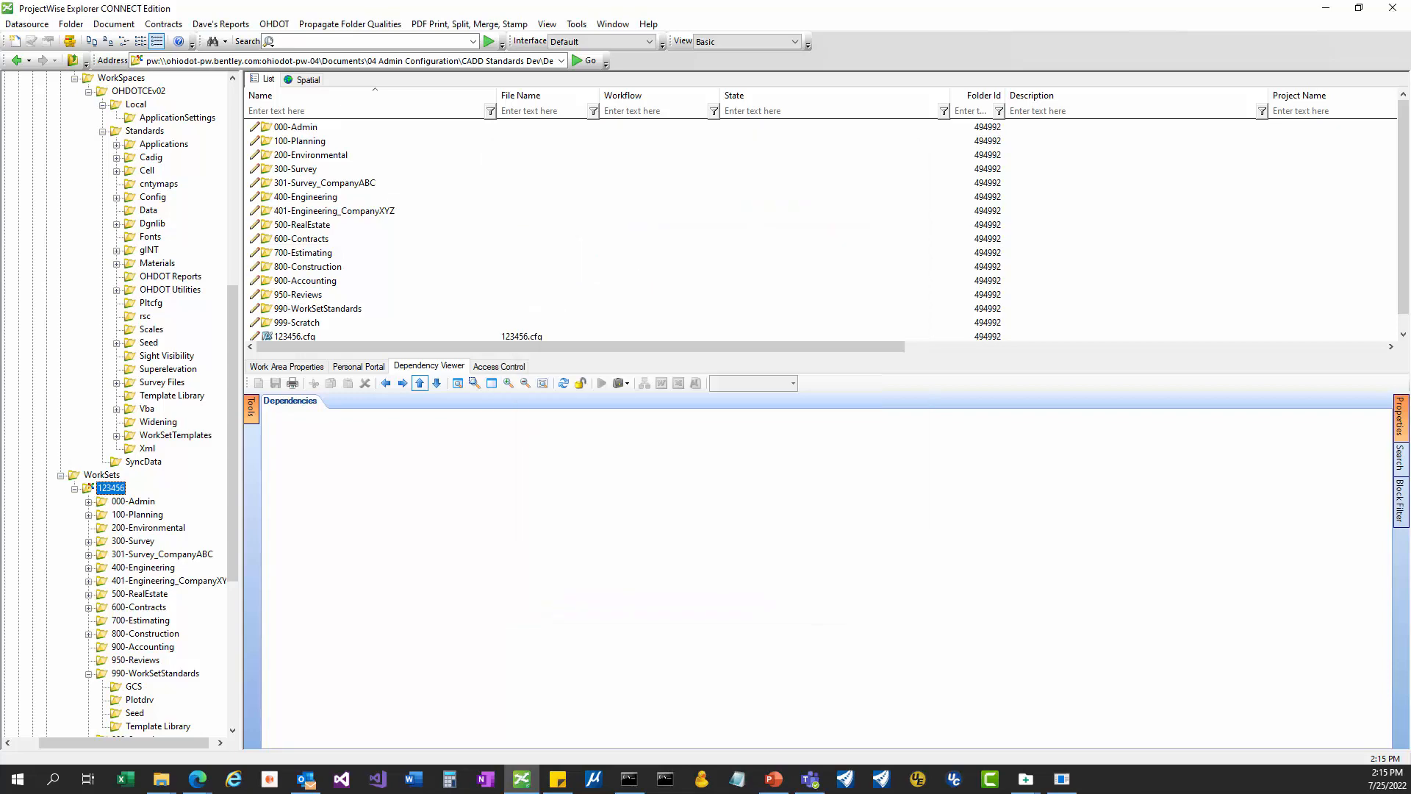
mouse_move(1070, 785)
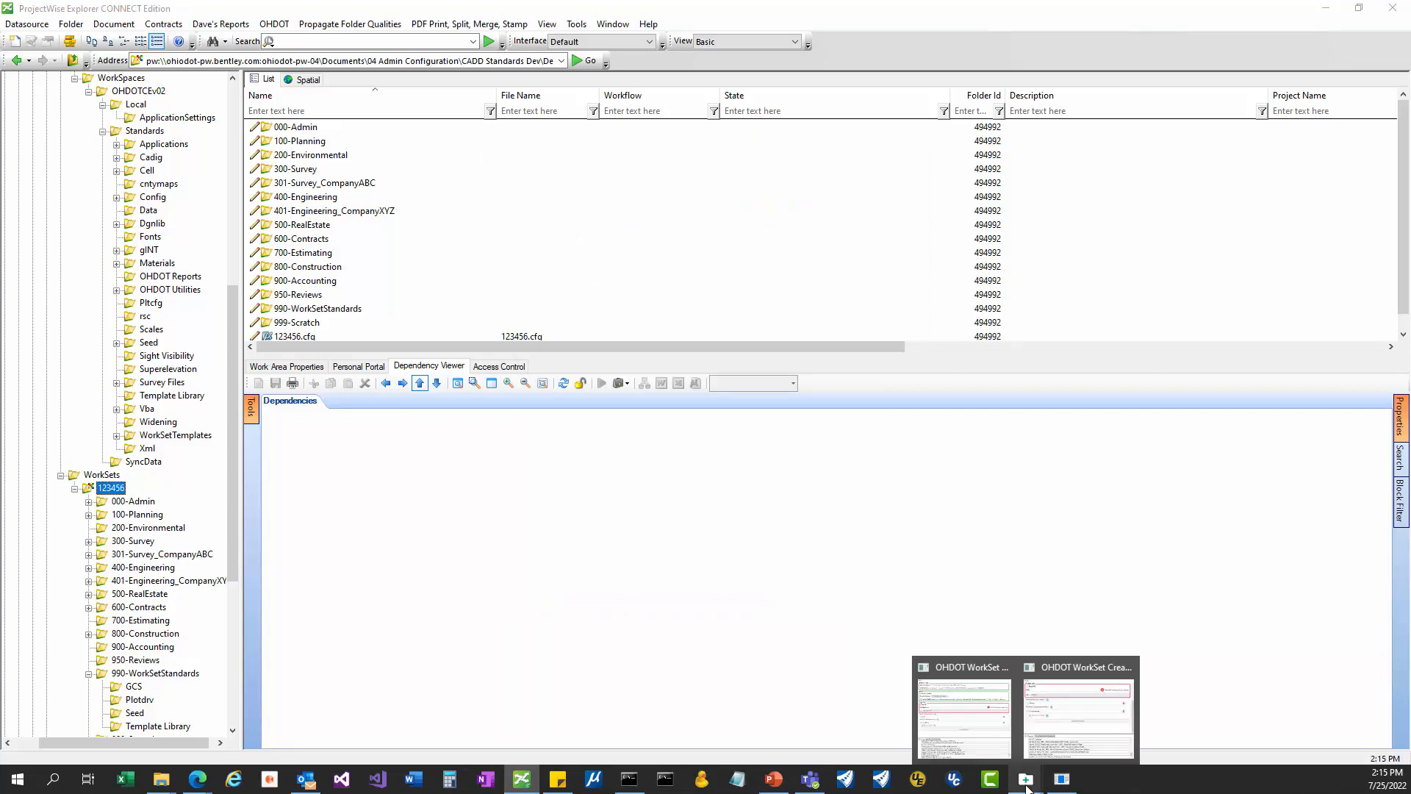
Switch the WorkSet Creation Tool to Modify mode and browse for the WorkSet location.
click(1082, 728)
scroll(875, 154, up, 3)
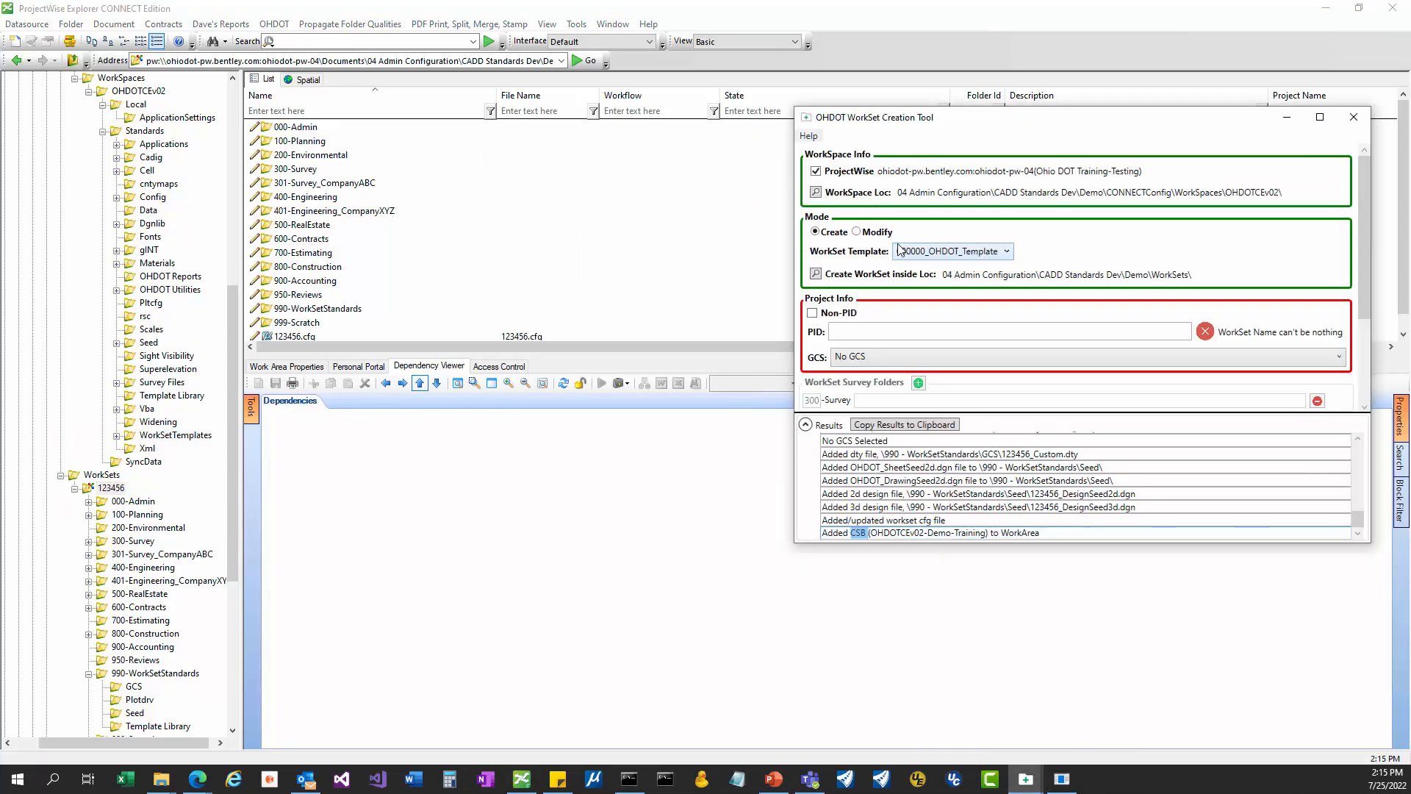
click(857, 233)
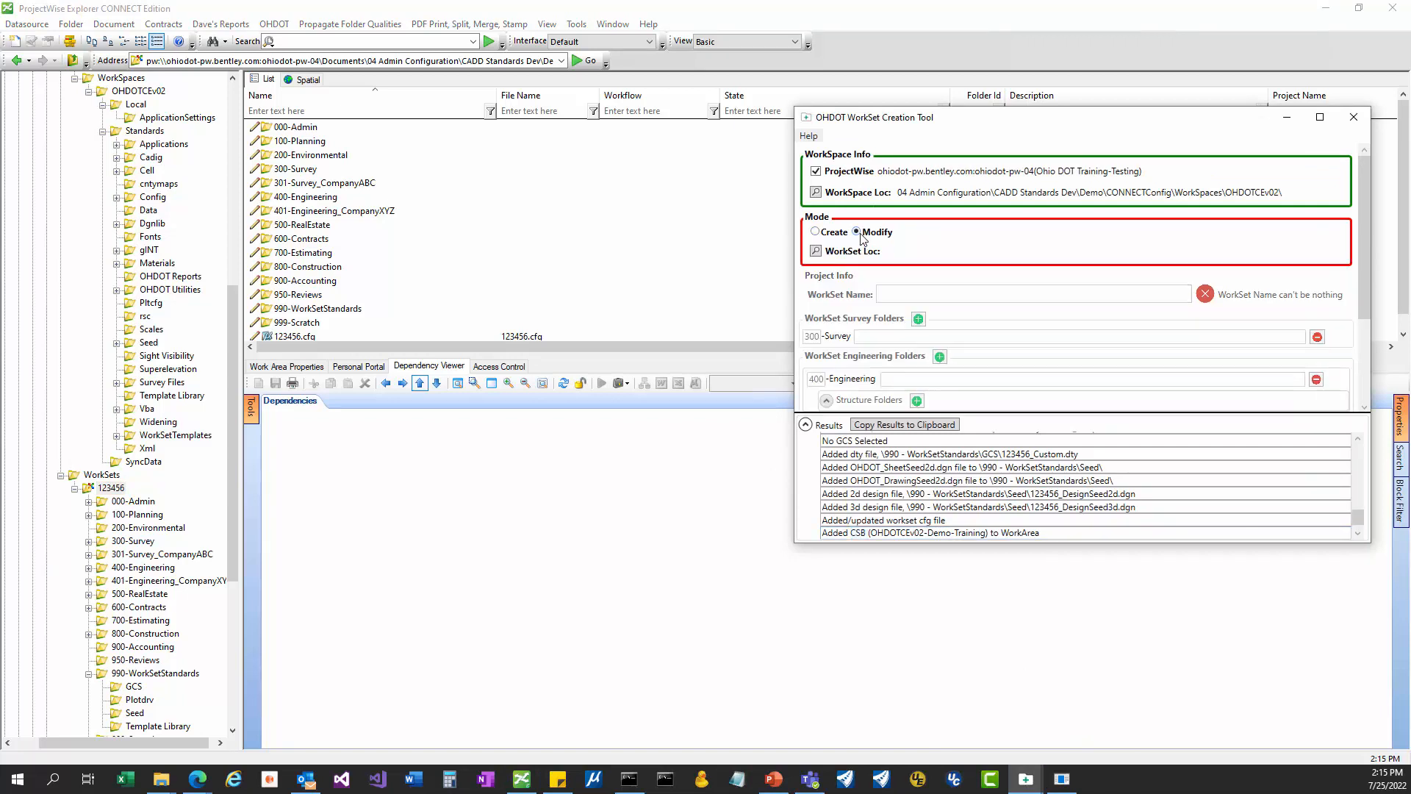
click(819, 252)
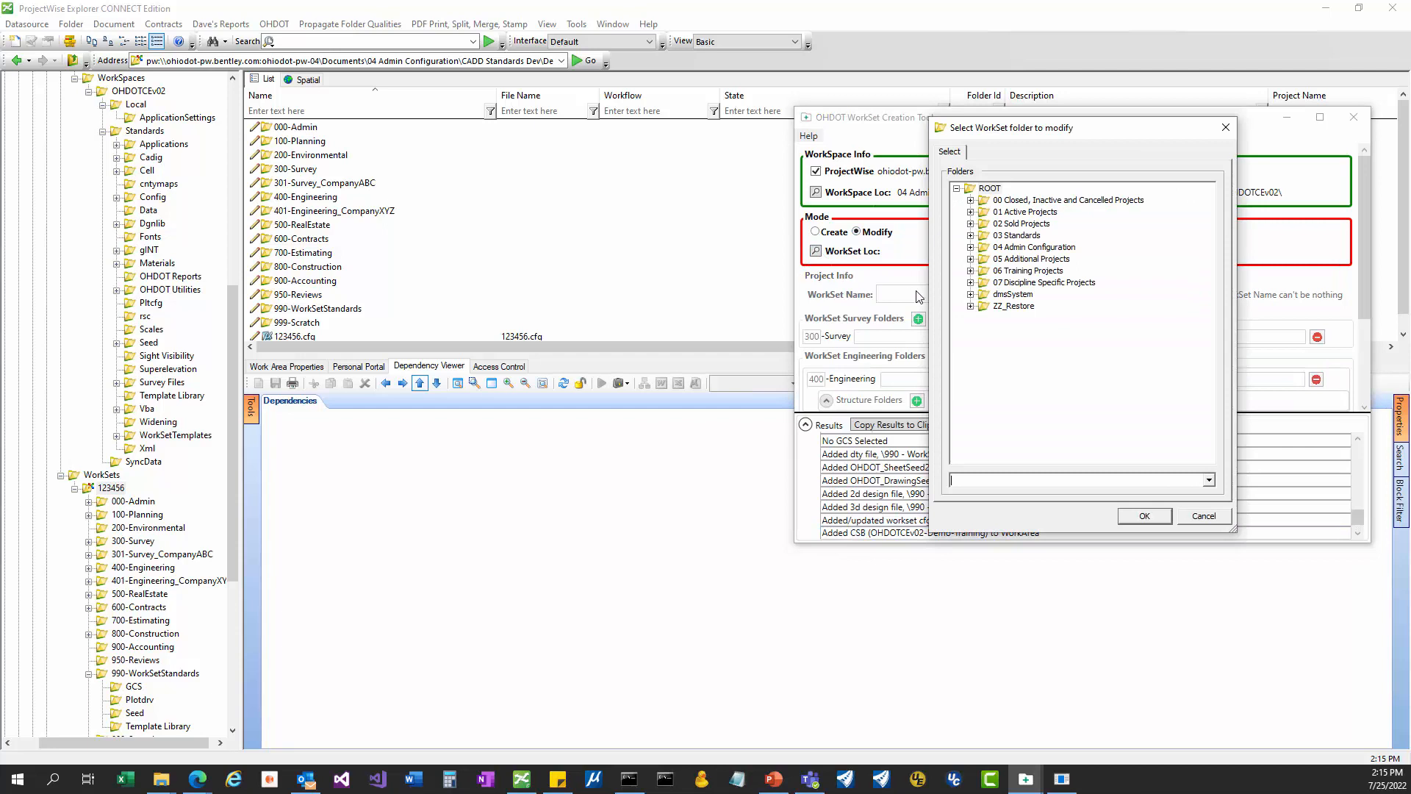
Choose Demo > WorkSets > 123456 as the WorkSet to modify and confirm with OK.
click(971, 248)
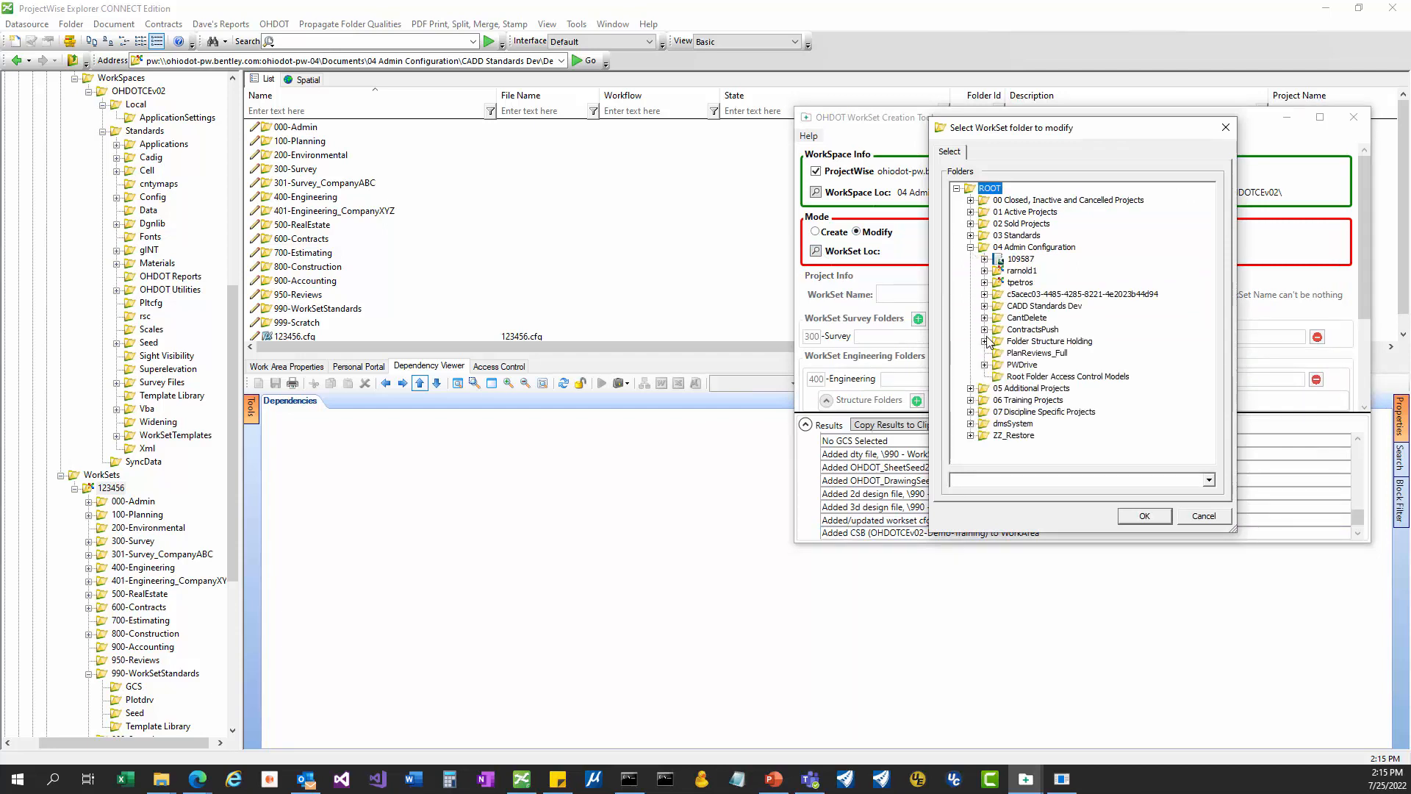
click(985, 306)
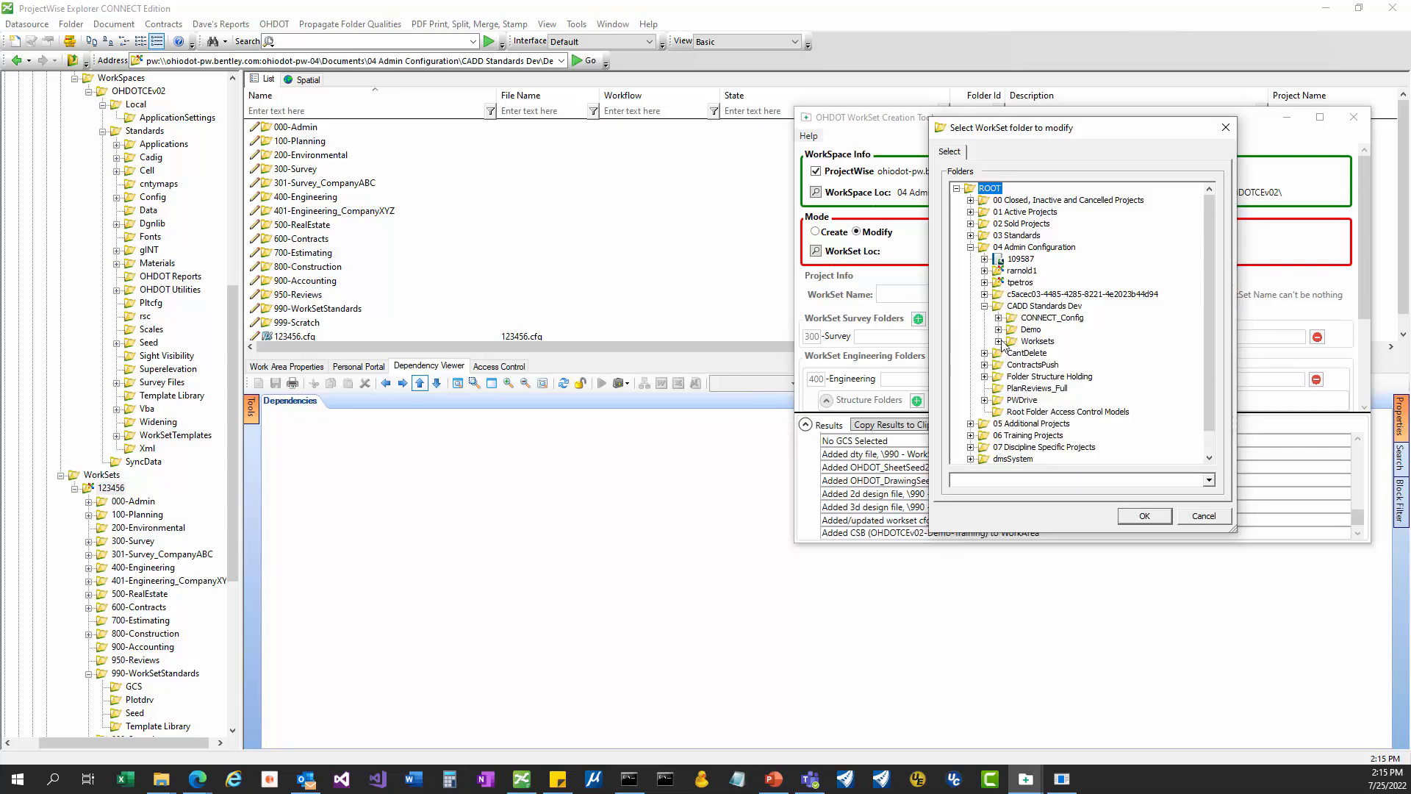
click(998, 341)
click(999, 307)
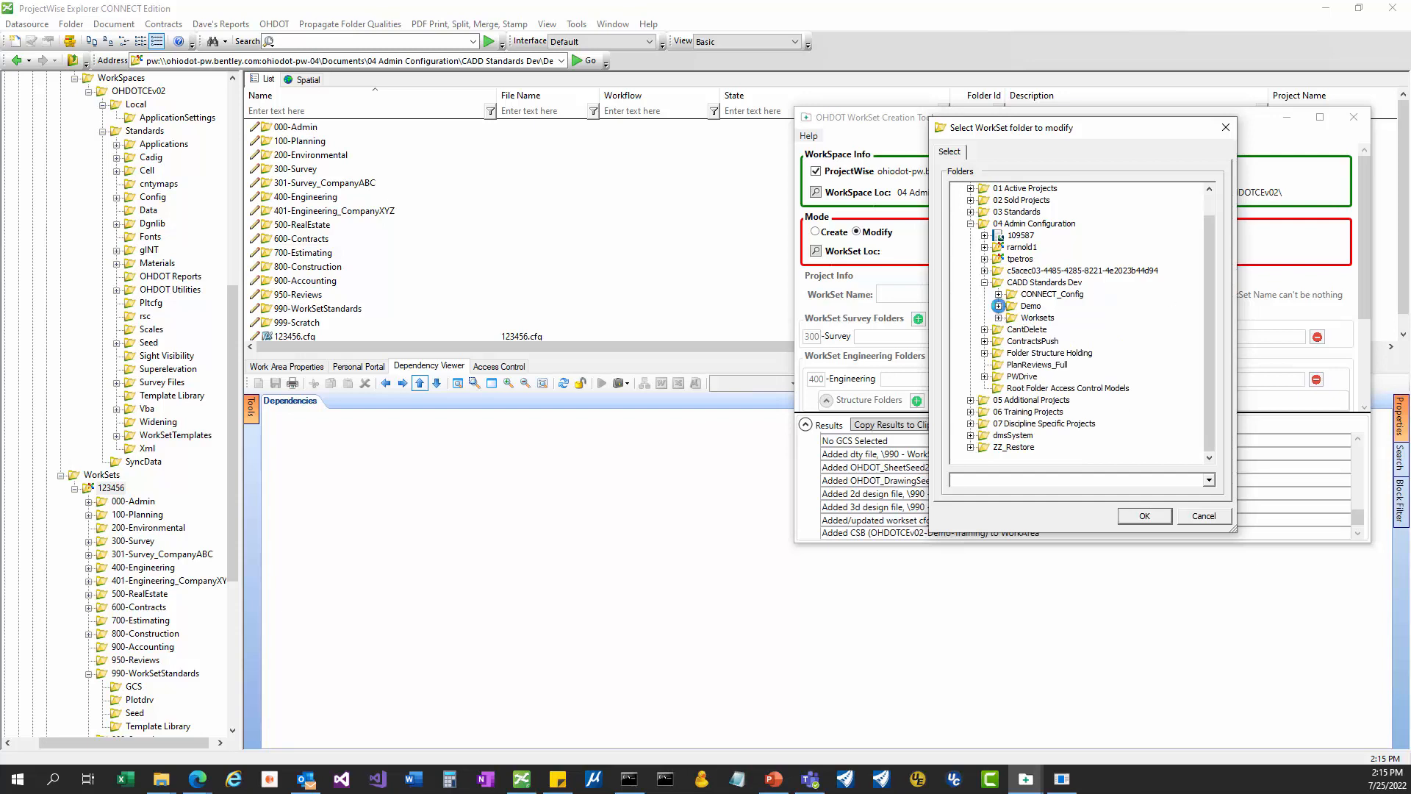
click(999, 306)
click(1044, 340)
click(1046, 331)
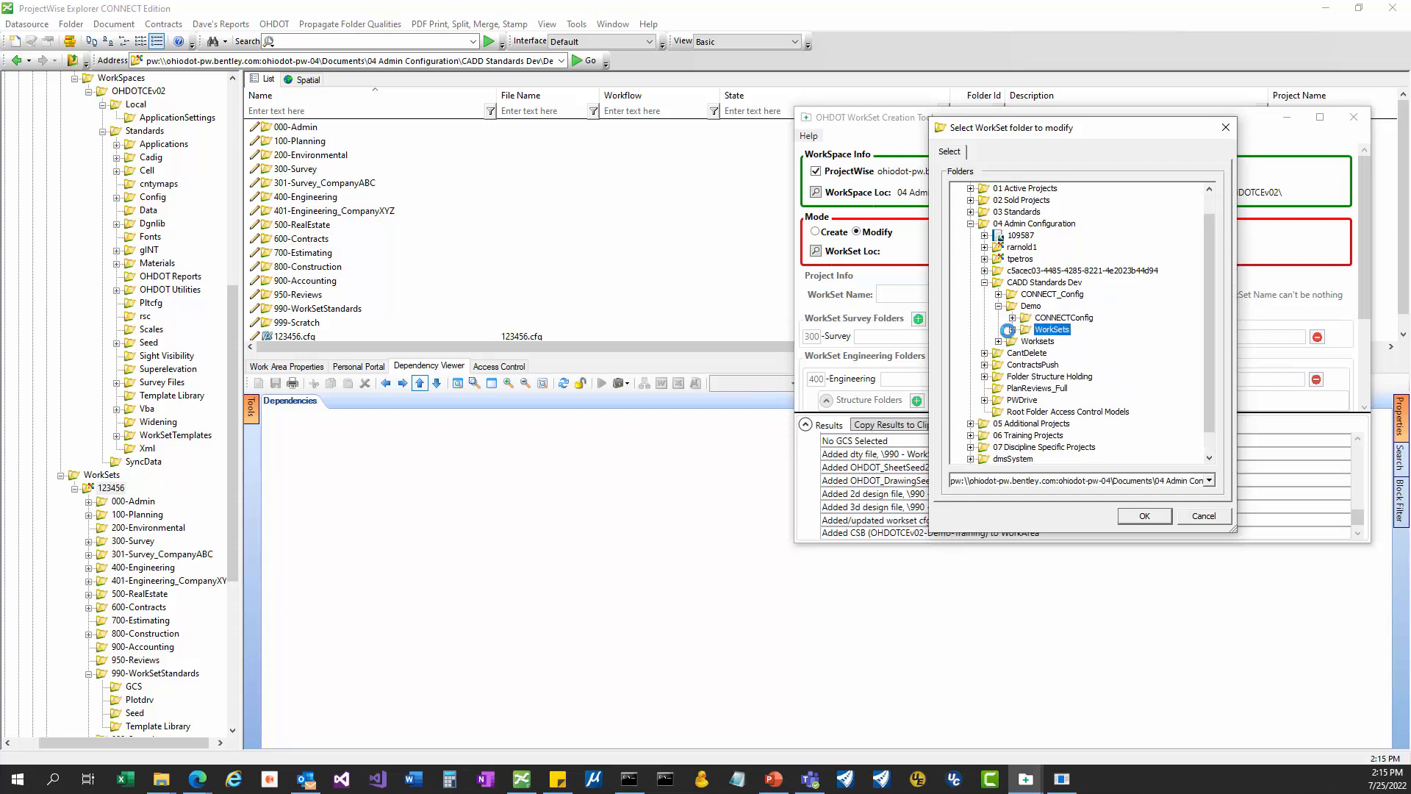
click(1013, 329)
click(1063, 342)
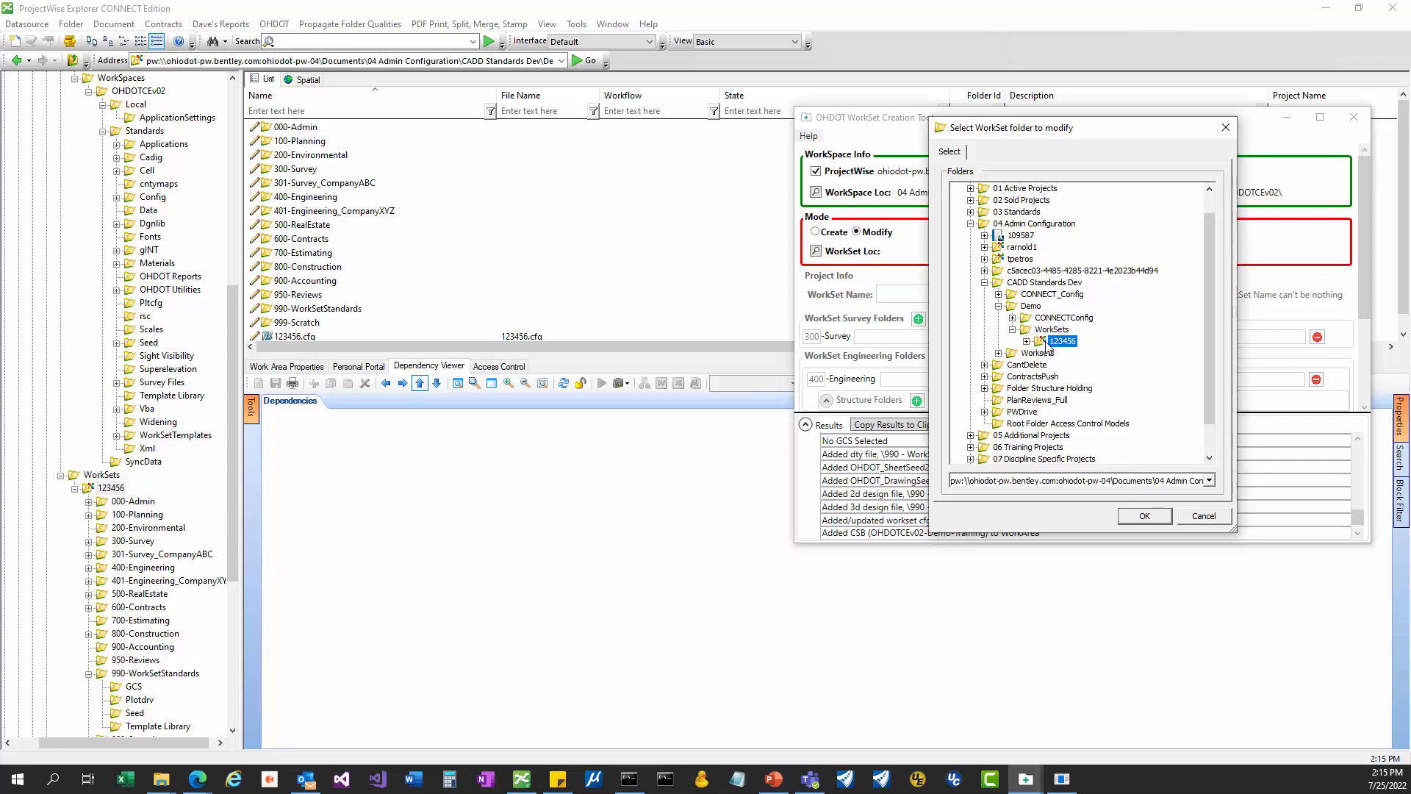
click(1139, 519)
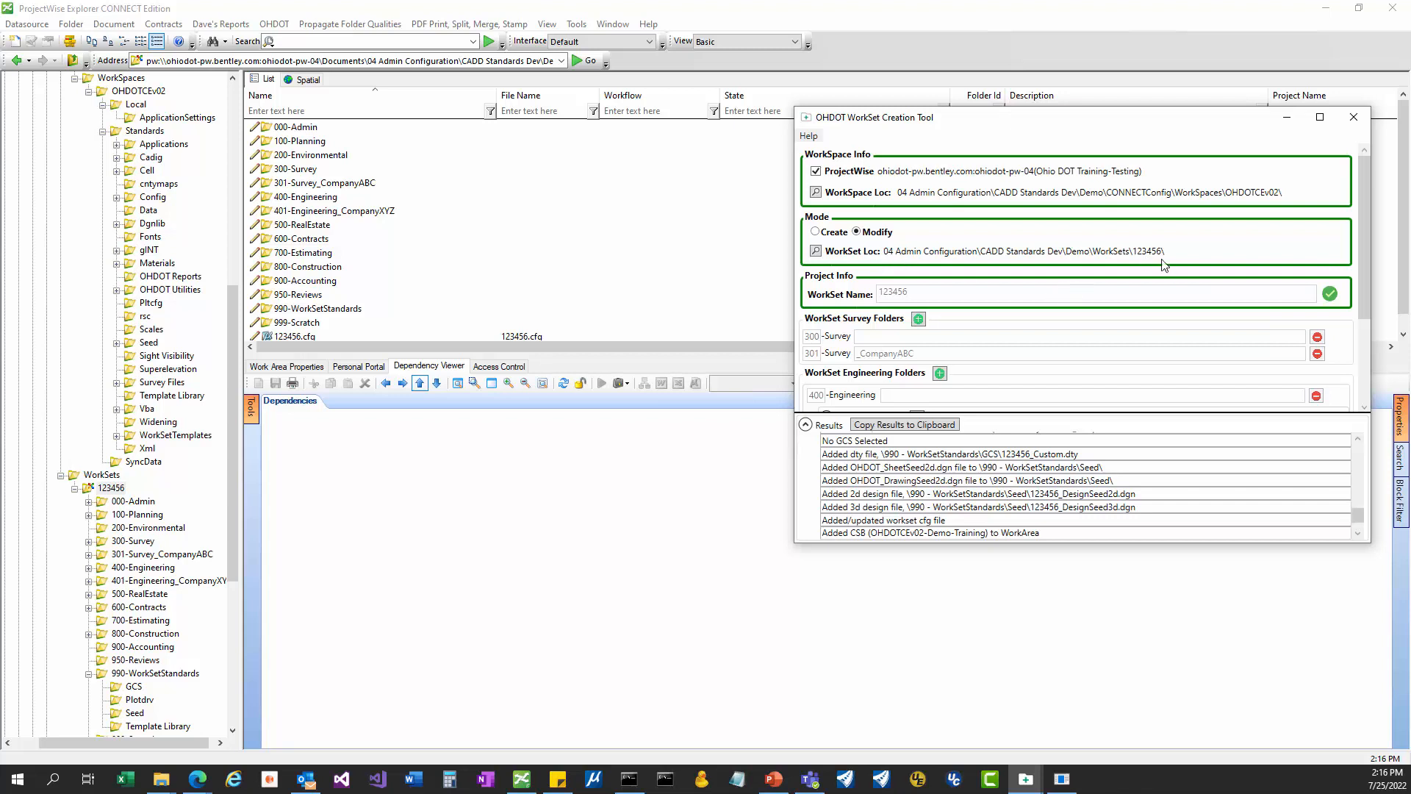
Enlarge the form, then add and remove an empty 302-Survey row.
drag(1039, 544, 1027, 646)
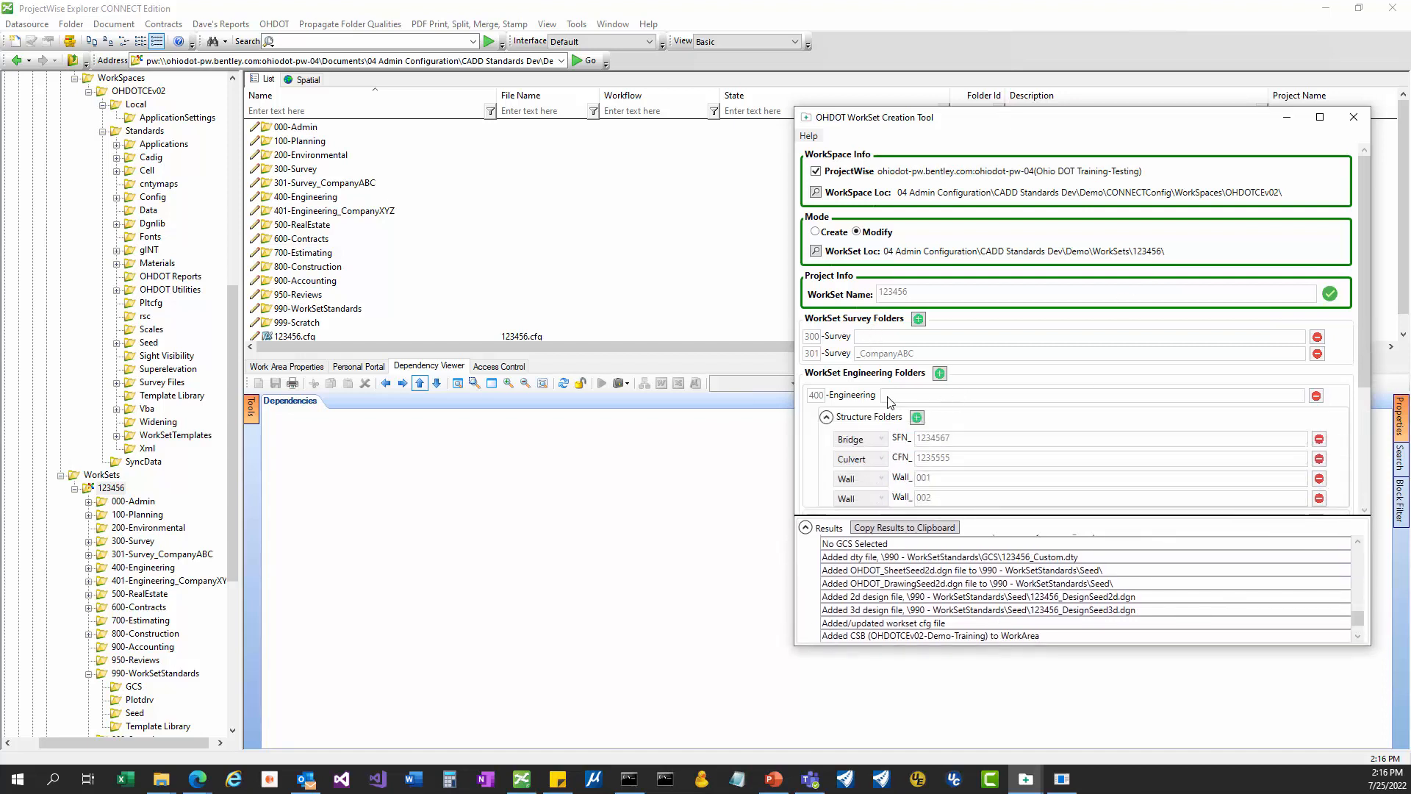
click(918, 320)
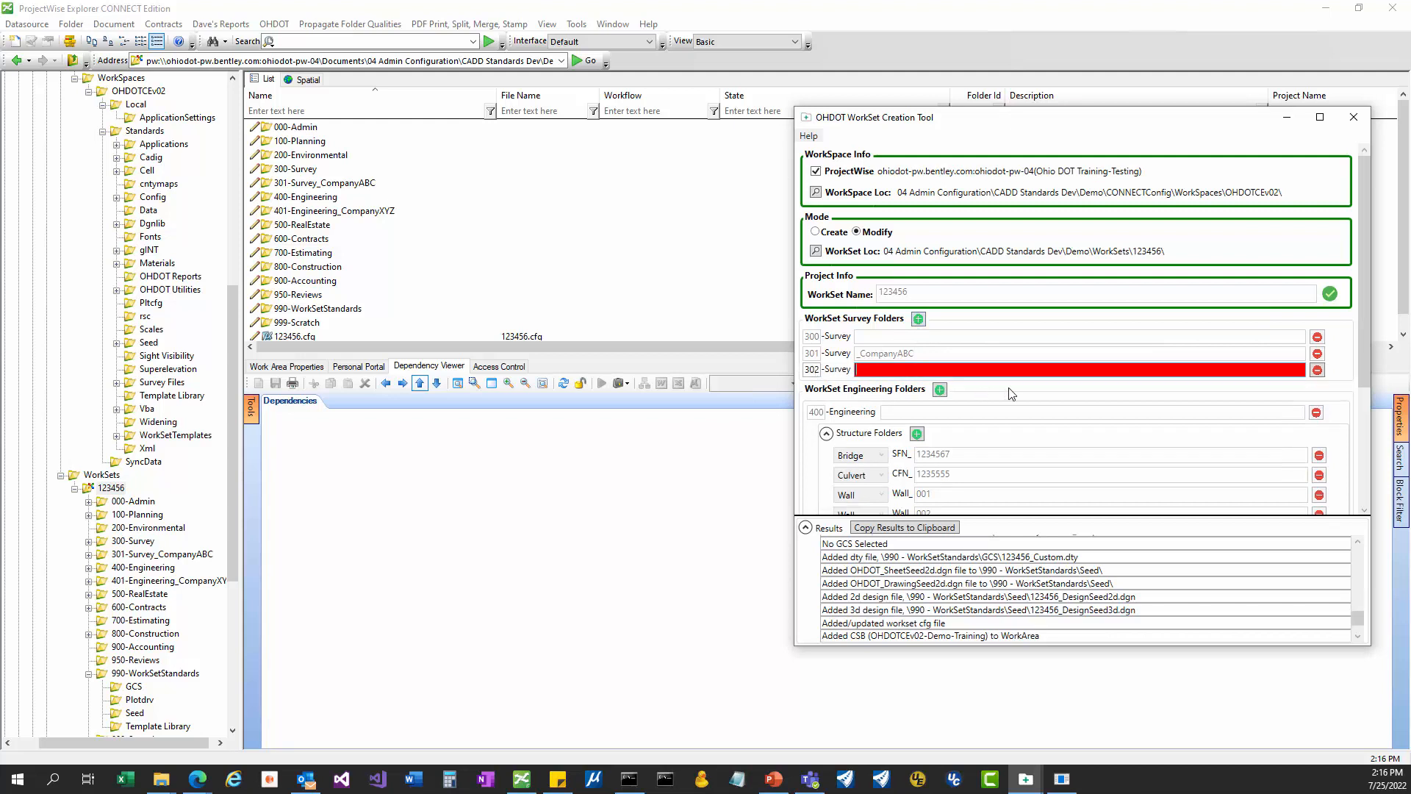
click(1316, 370)
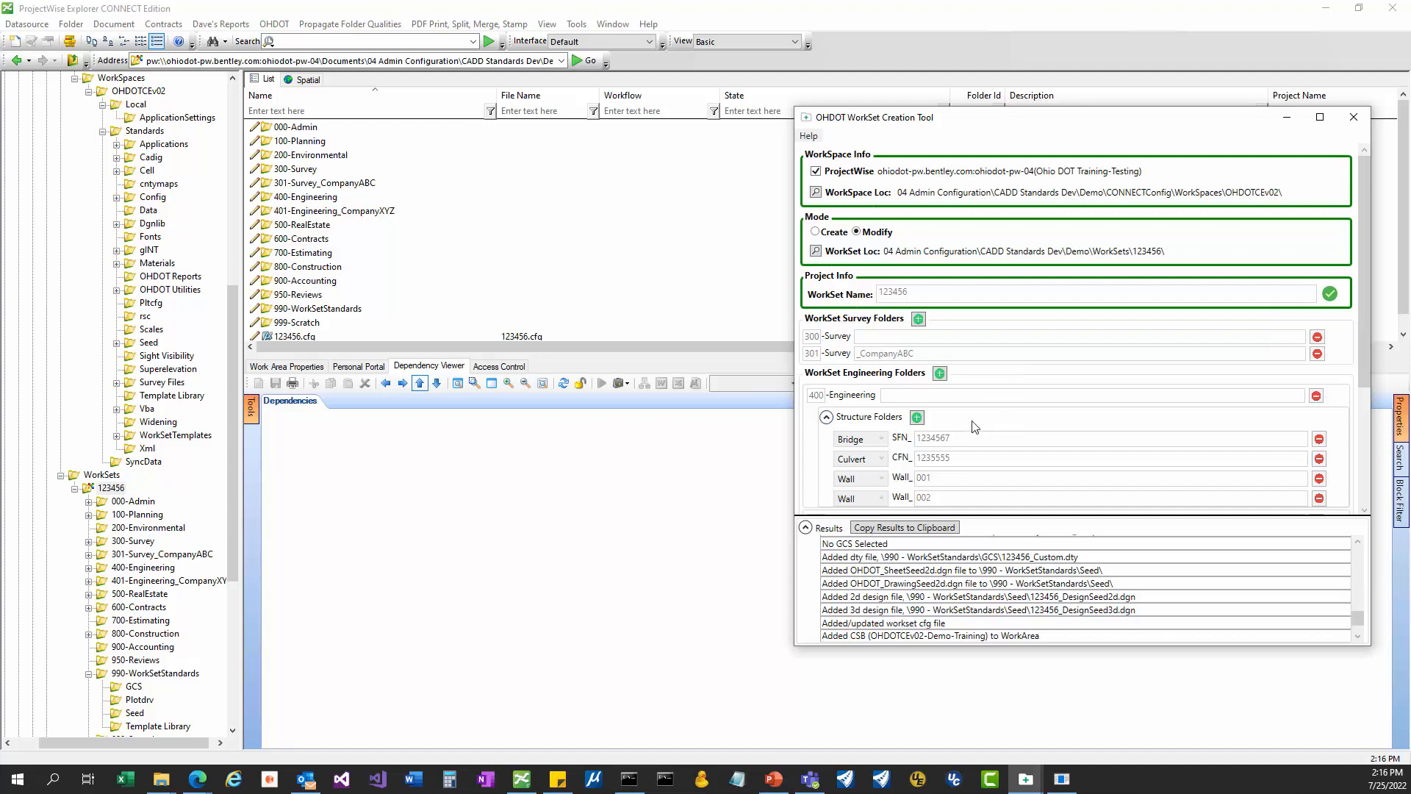
Add and remove an empty Engineering folder row, then bring up the Help menu.
scroll(919, 367, down, 3)
click(940, 248)
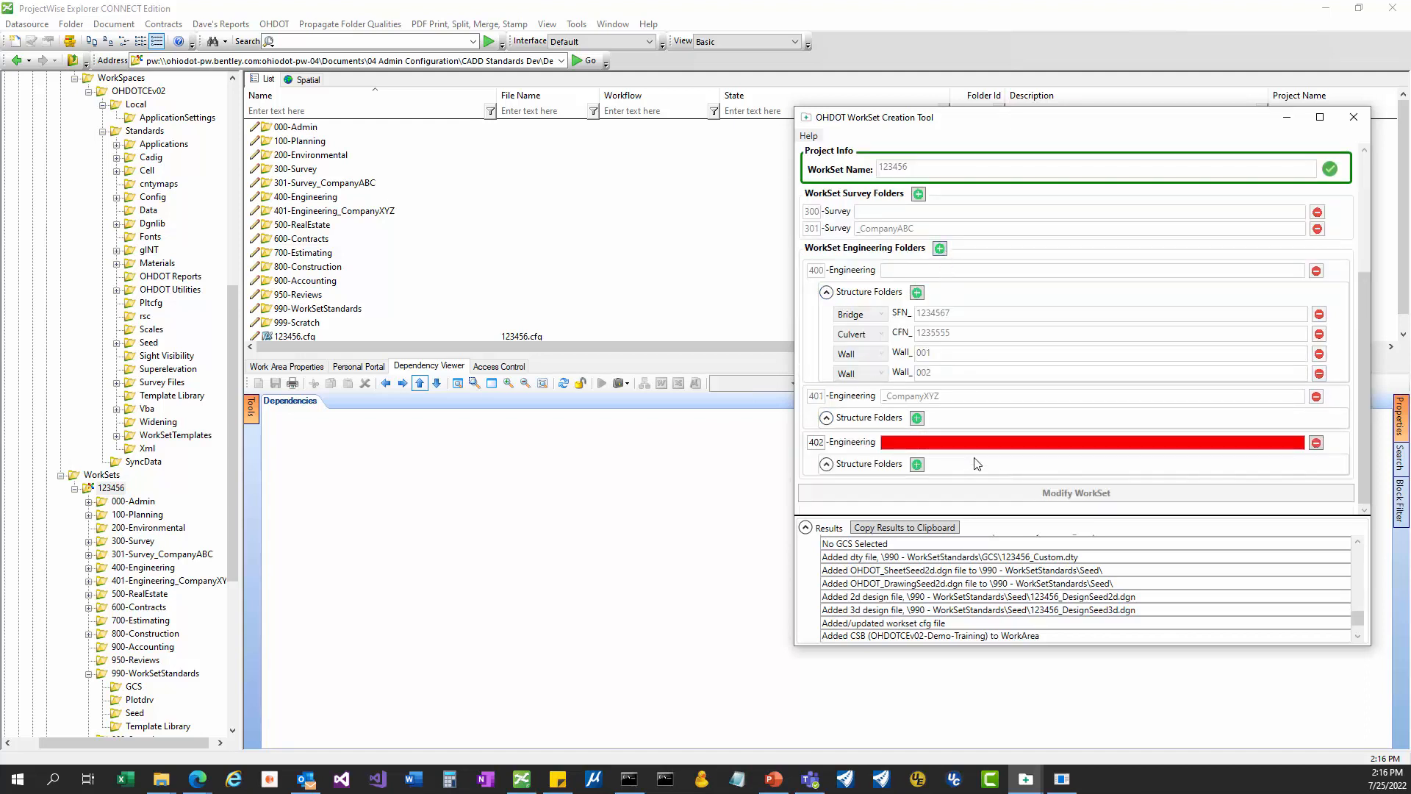
click(1318, 442)
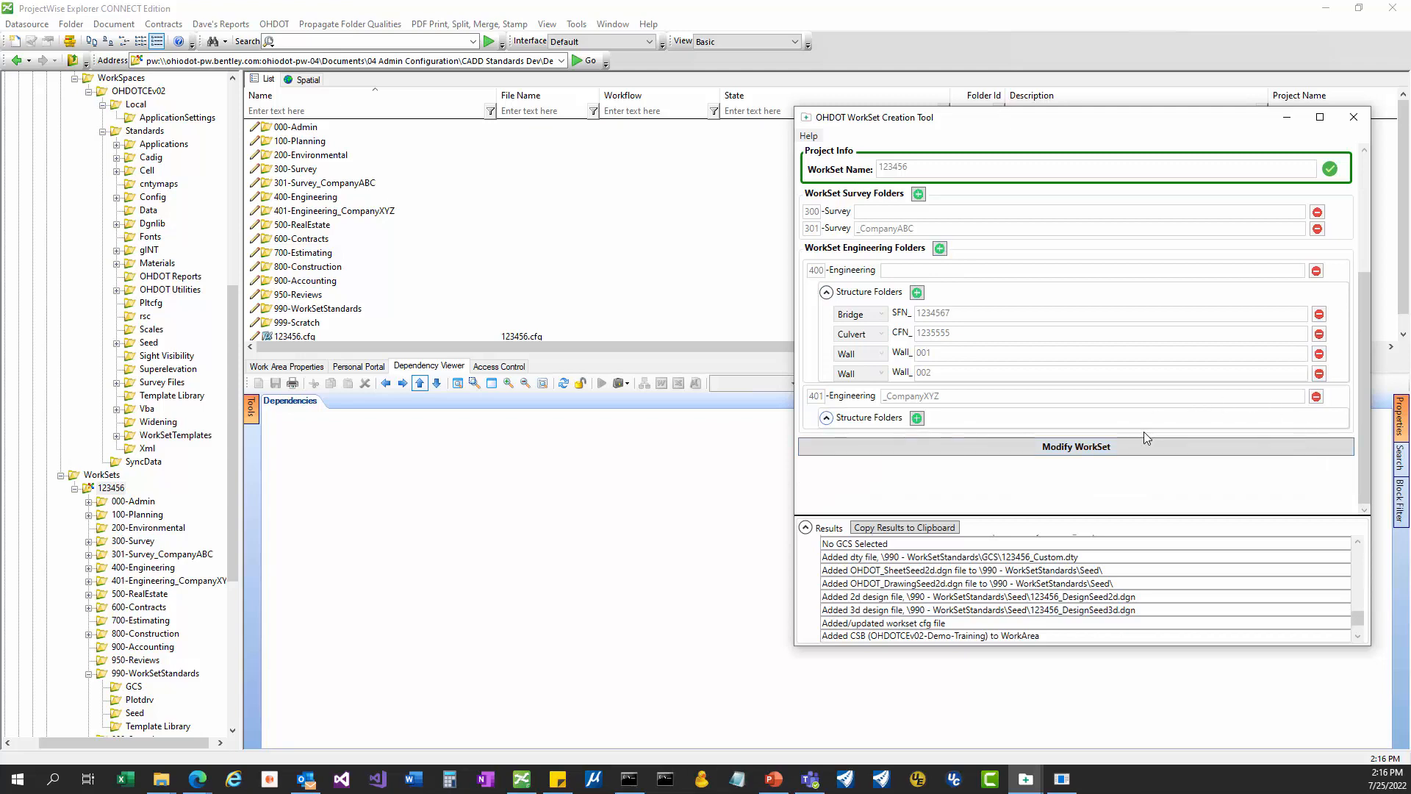
scroll(945, 395, up, 3)
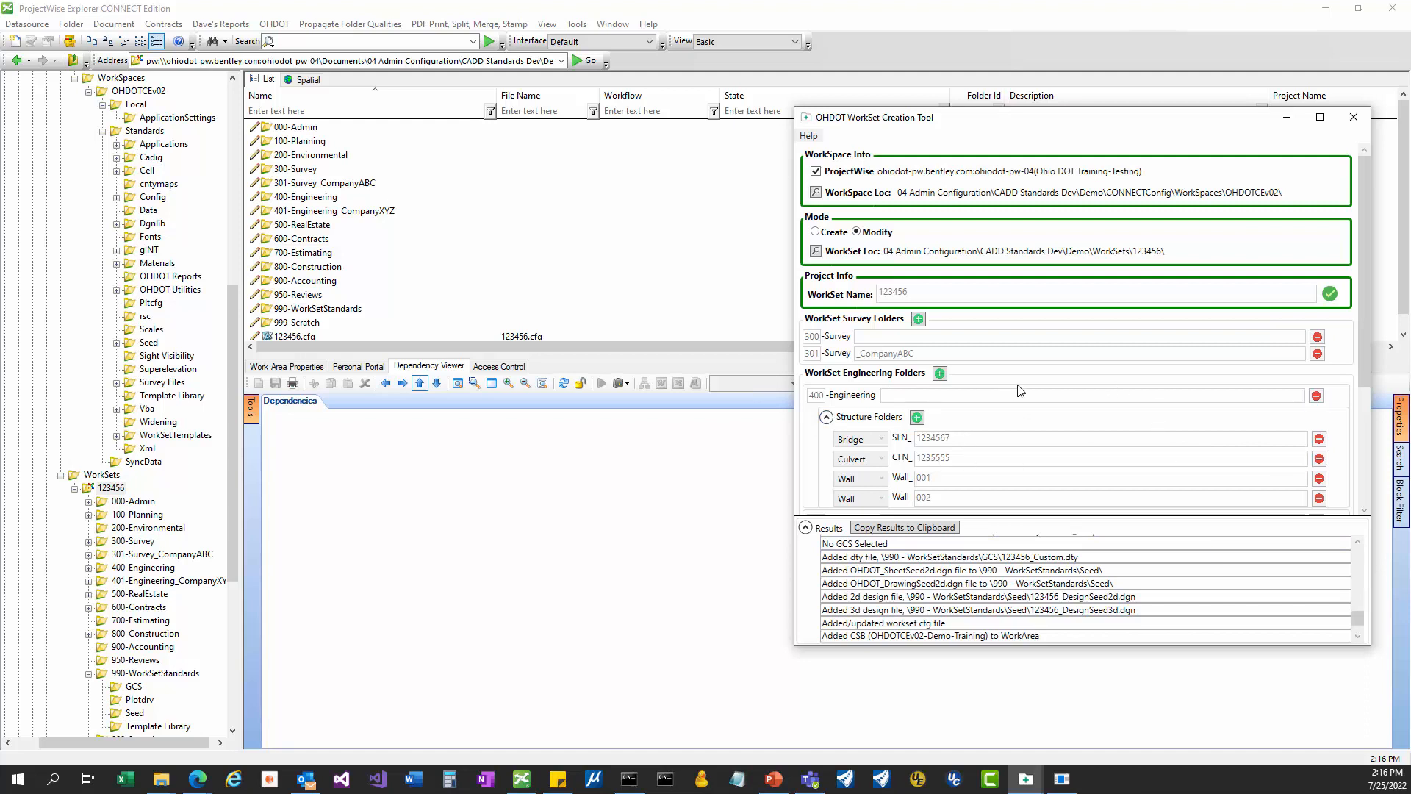
click(810, 137)
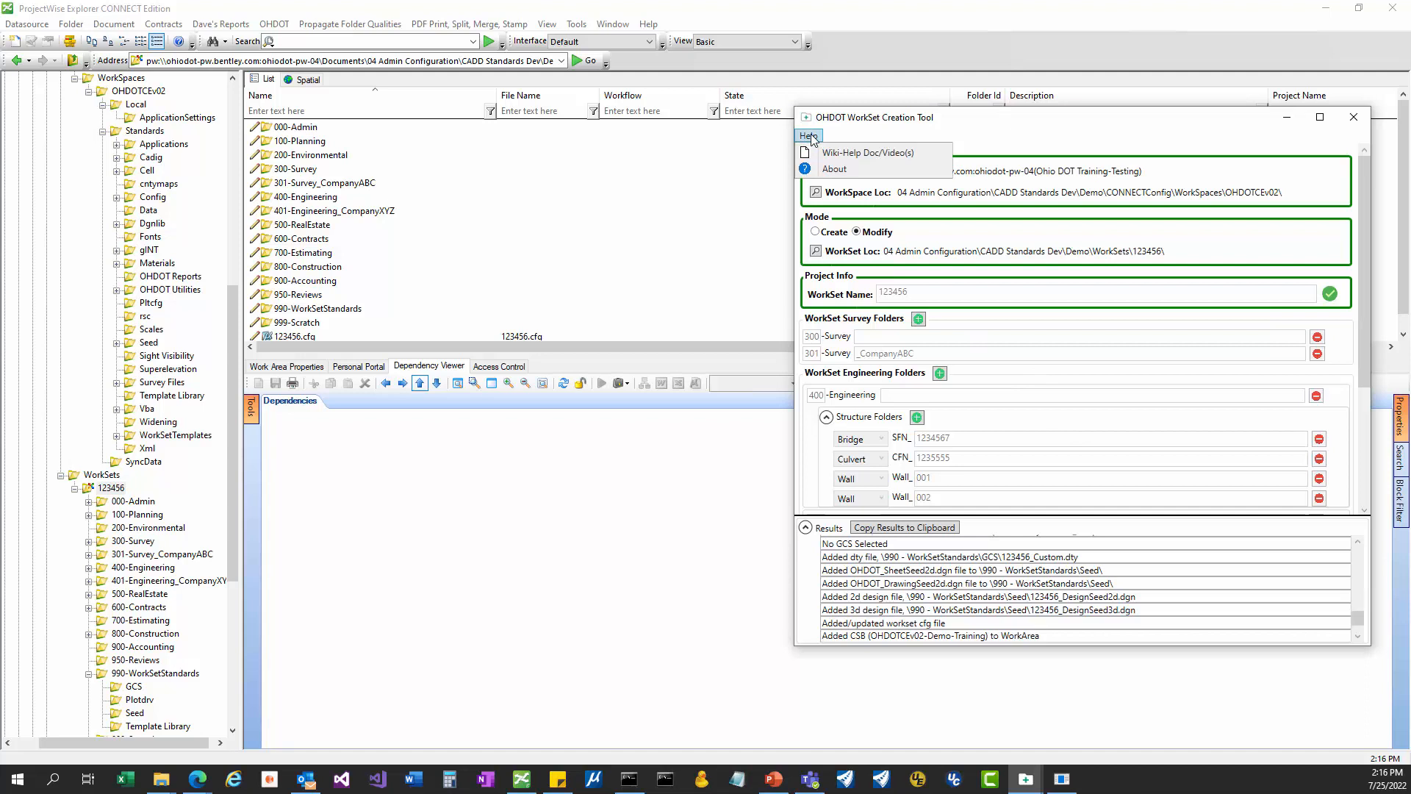
View the About box showing OHDOTCreateWorkSet version 1.0.1.0, then close it.
click(849, 169)
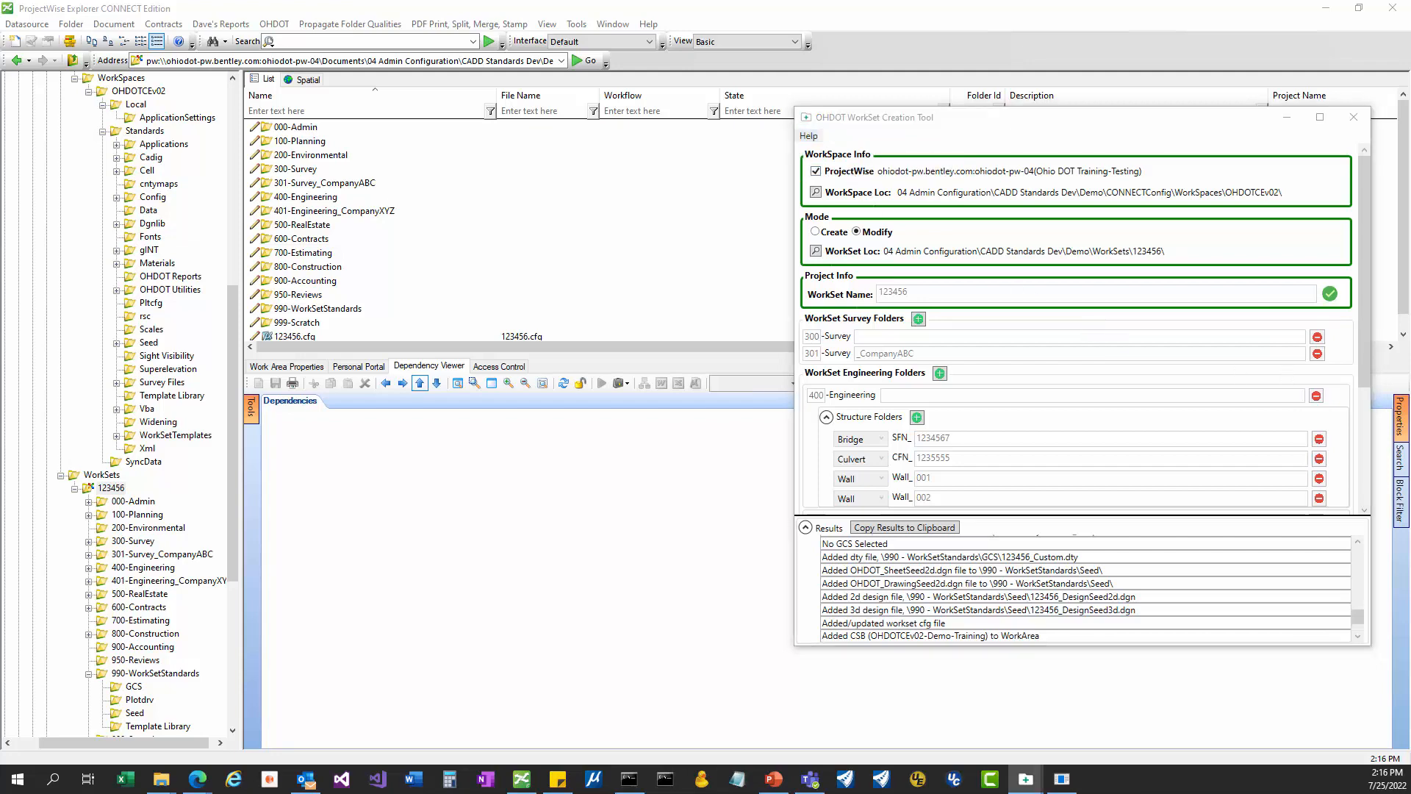
drag(1410, 122, 882, 180)
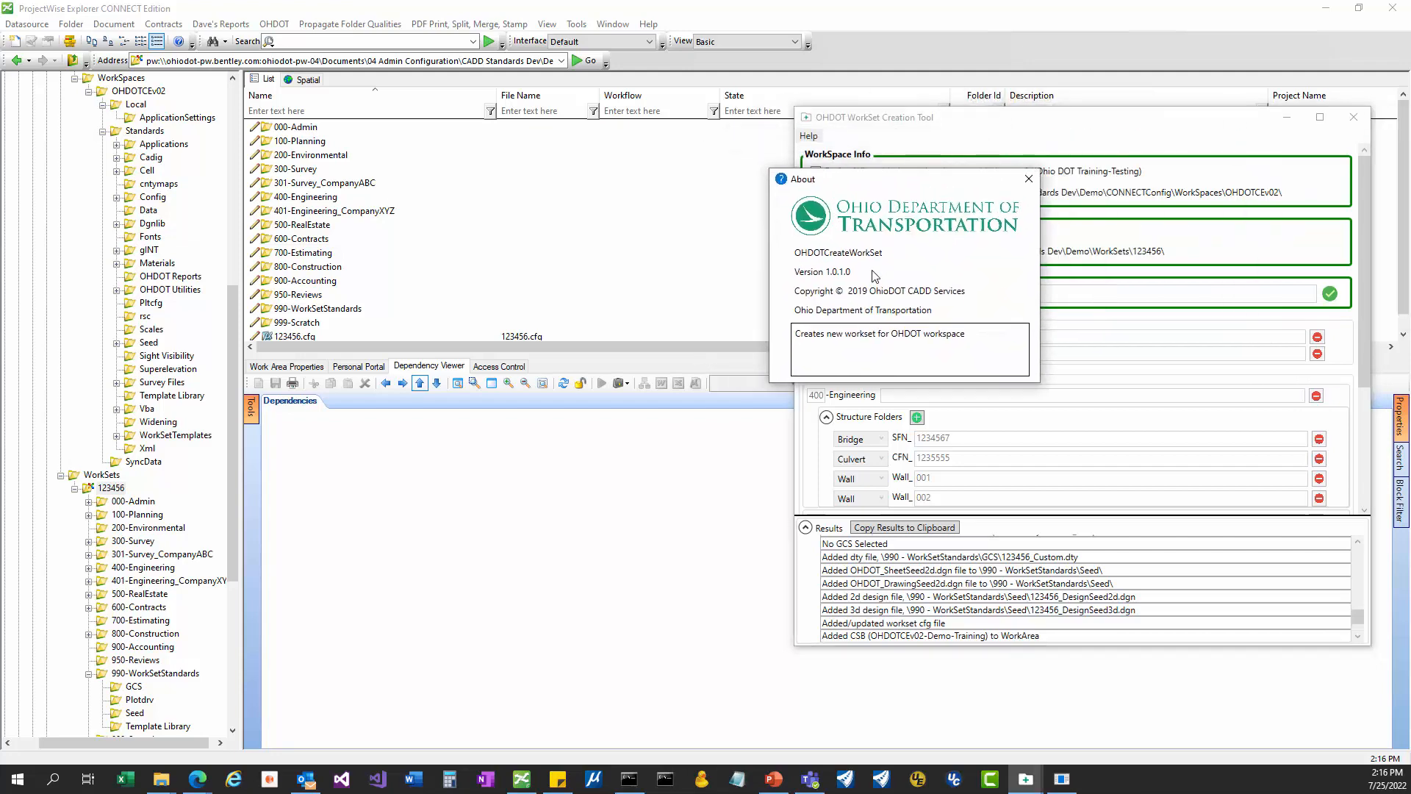
click(1028, 181)
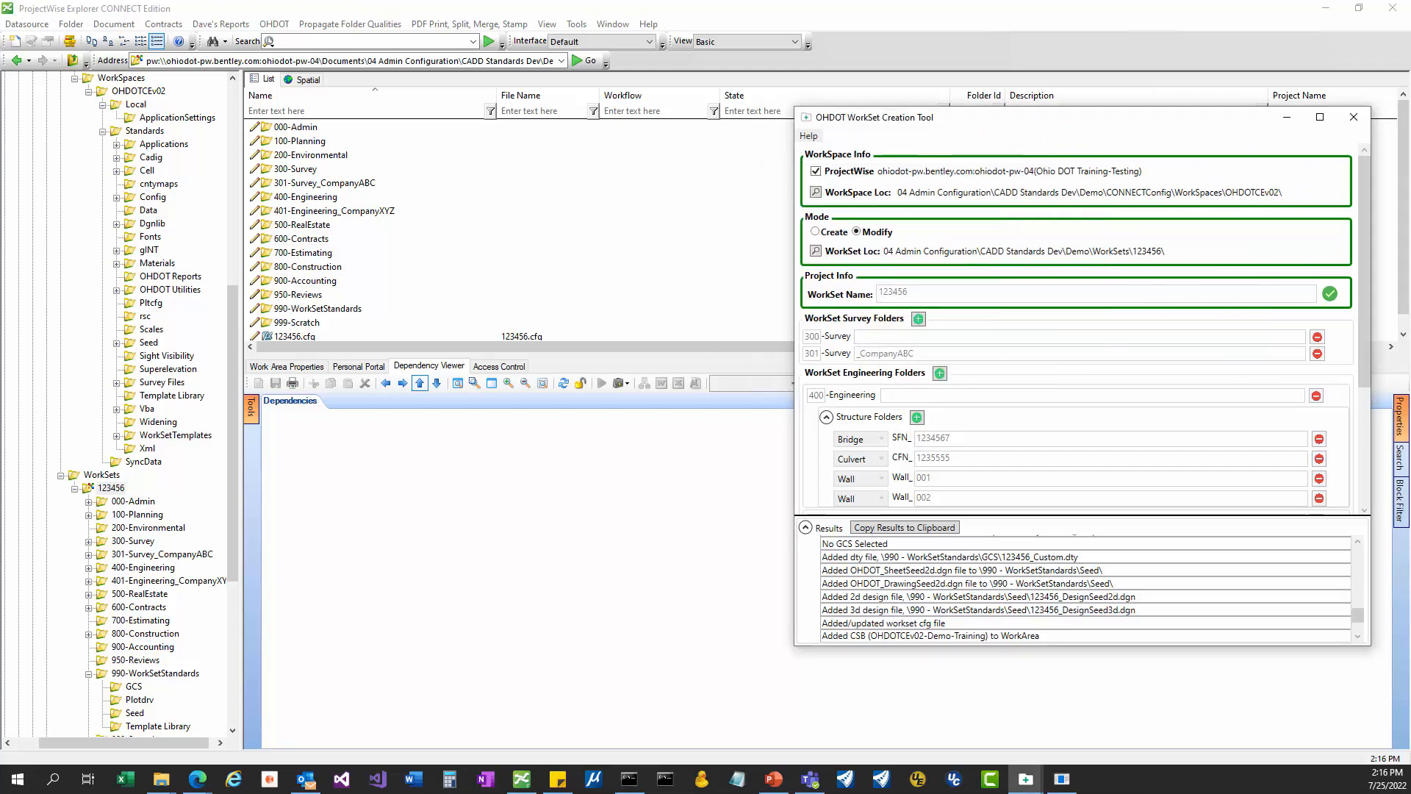